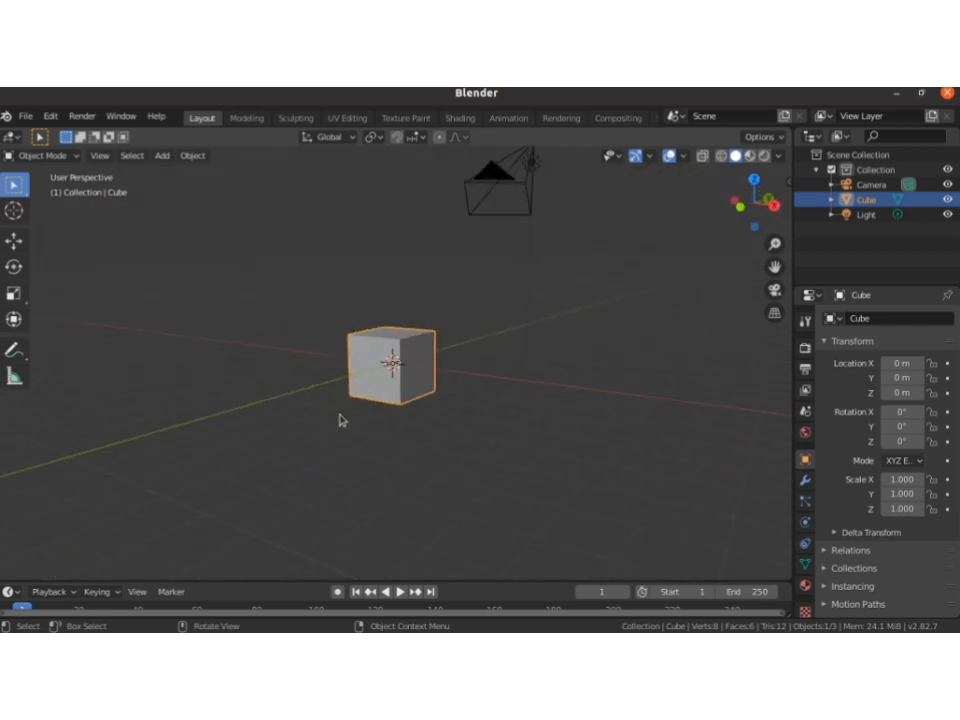
# Delete the default cube from the scene
pyautogui.scroll(3, 339, 420)
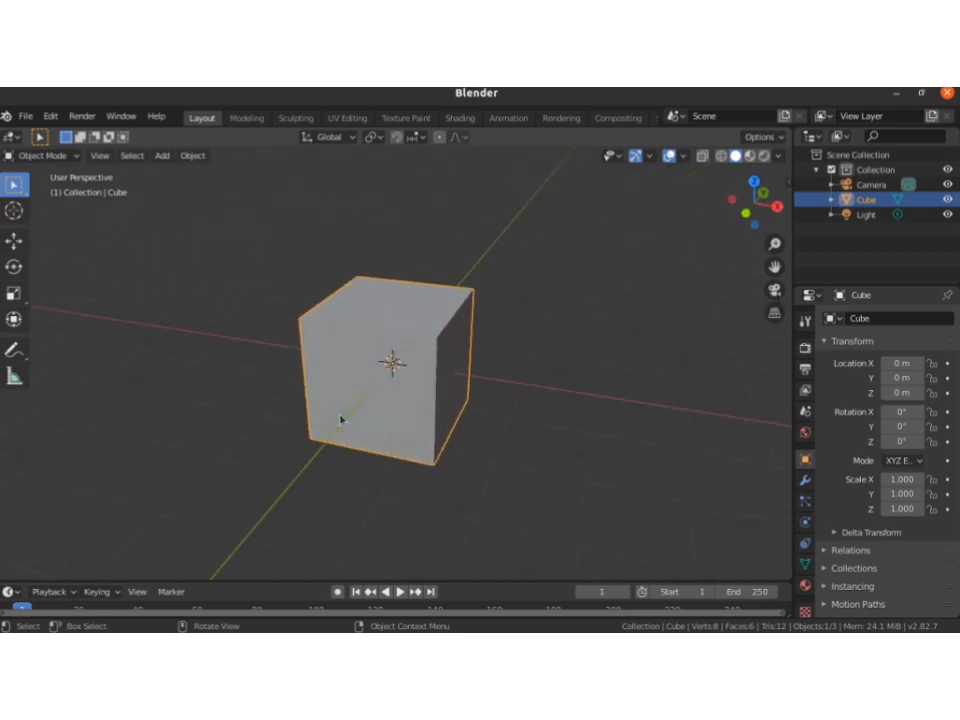
pyautogui.scroll(-3, 339, 420)
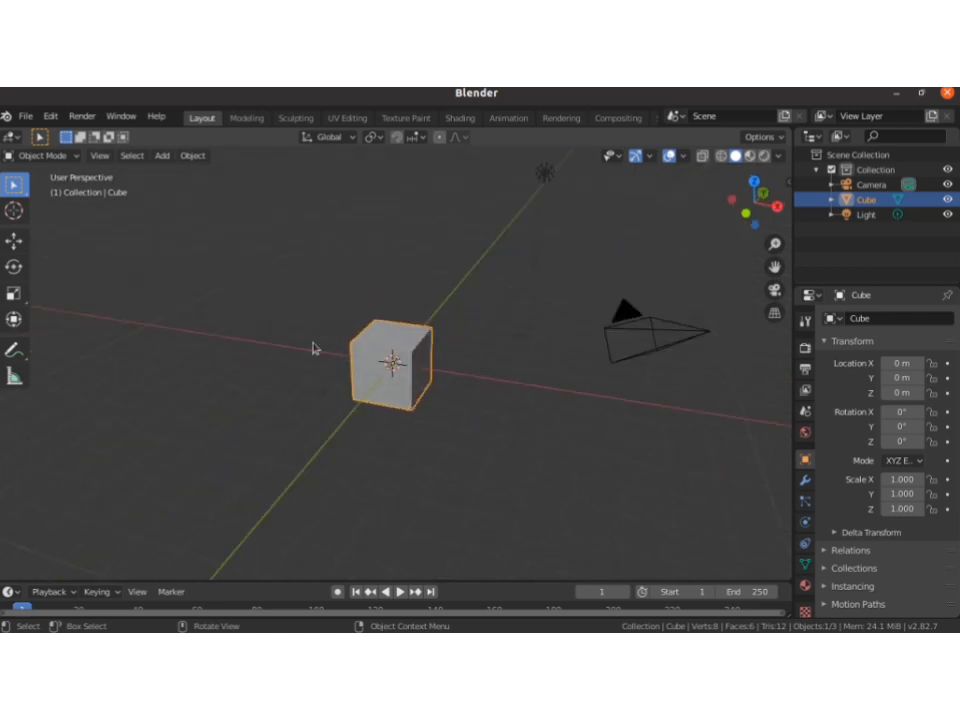
pyautogui.click(296, 280)
pyautogui.moveTo(340, 278)
pyautogui.mouseDown()
pyautogui.moveTo(450, 467)
pyautogui.moveTo(390, 350)
pyautogui.moveTo(329, 292)
pyautogui.mouseUp()
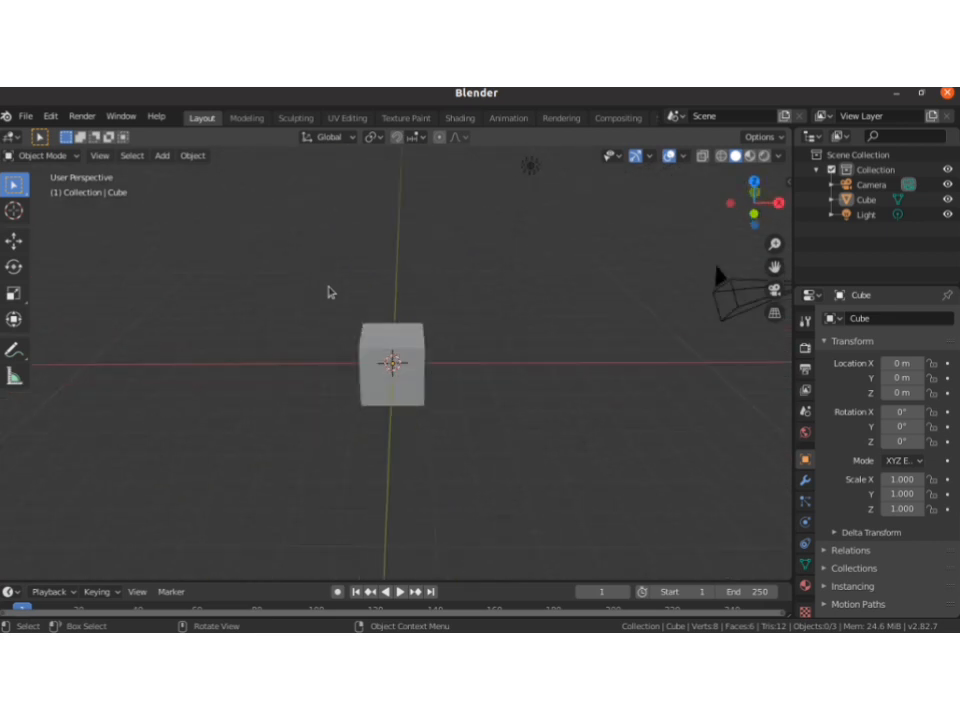
pyautogui.moveTo(329, 292); pyautogui.dragTo(329, 292, button='middle')
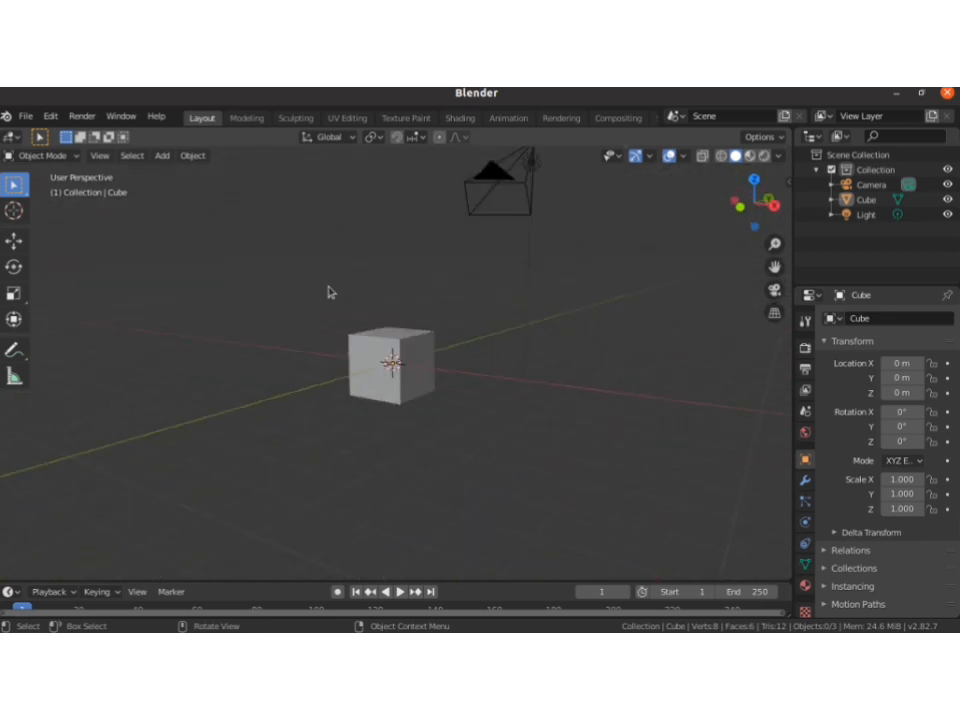
pyautogui.press('Delete')
# Add a UV sphere at the origin and shade it smooth
pyautogui.moveTo(377, 347); pyautogui.dragTo(377, 347, button='middle')
pyautogui.hotkey('shift', 'a')
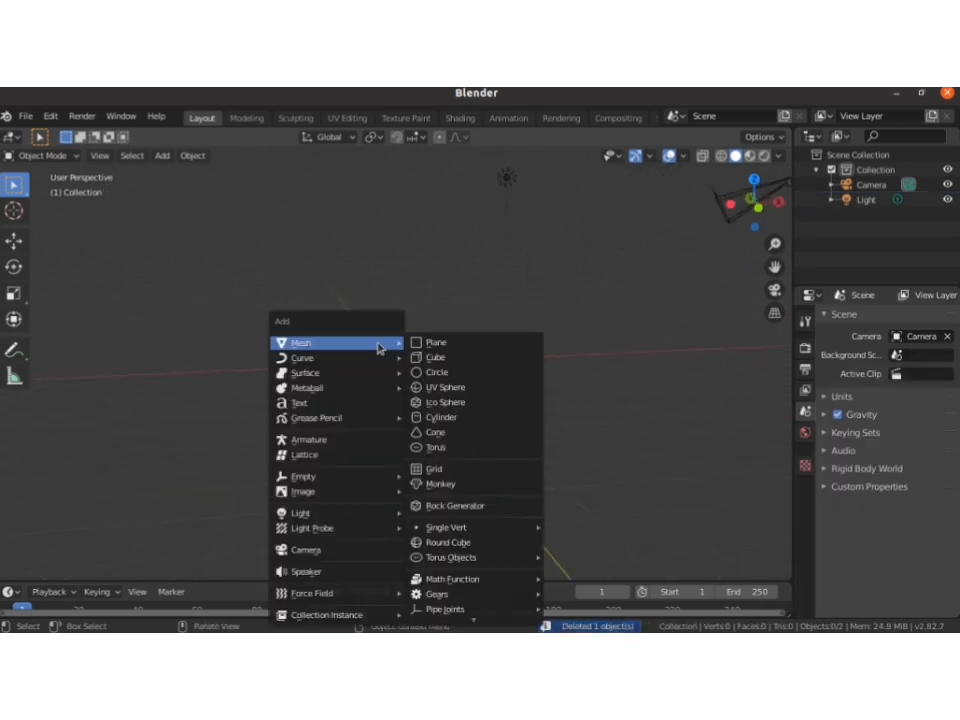
pyautogui.click(443, 393)
pyautogui.moveTo(390, 399); pyautogui.dragTo(390, 399, button='middle')
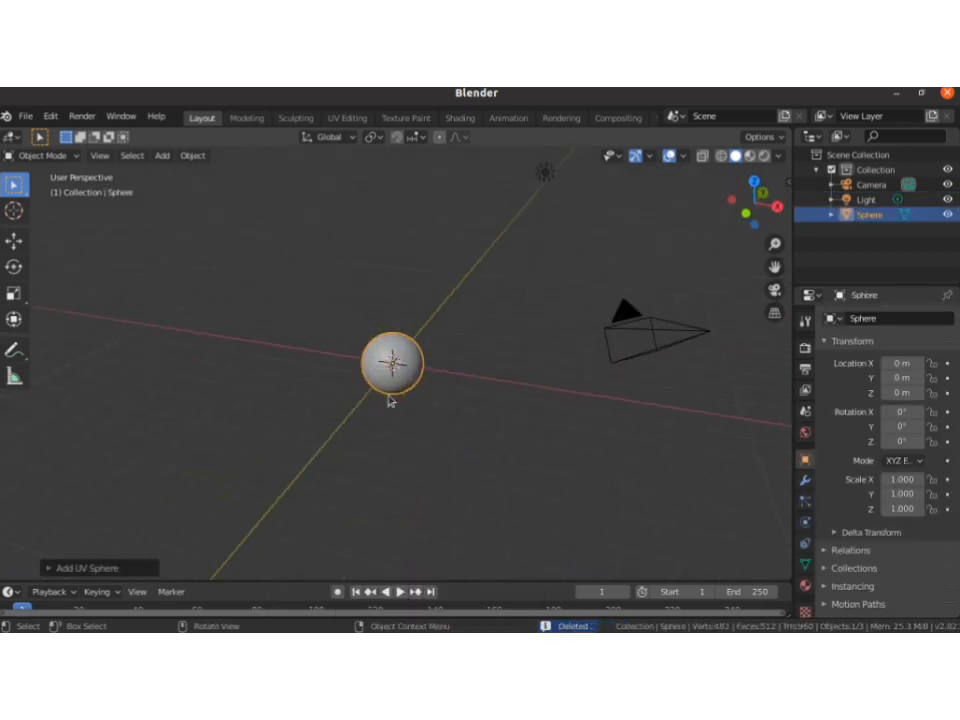
pyautogui.rightClick(392, 354)
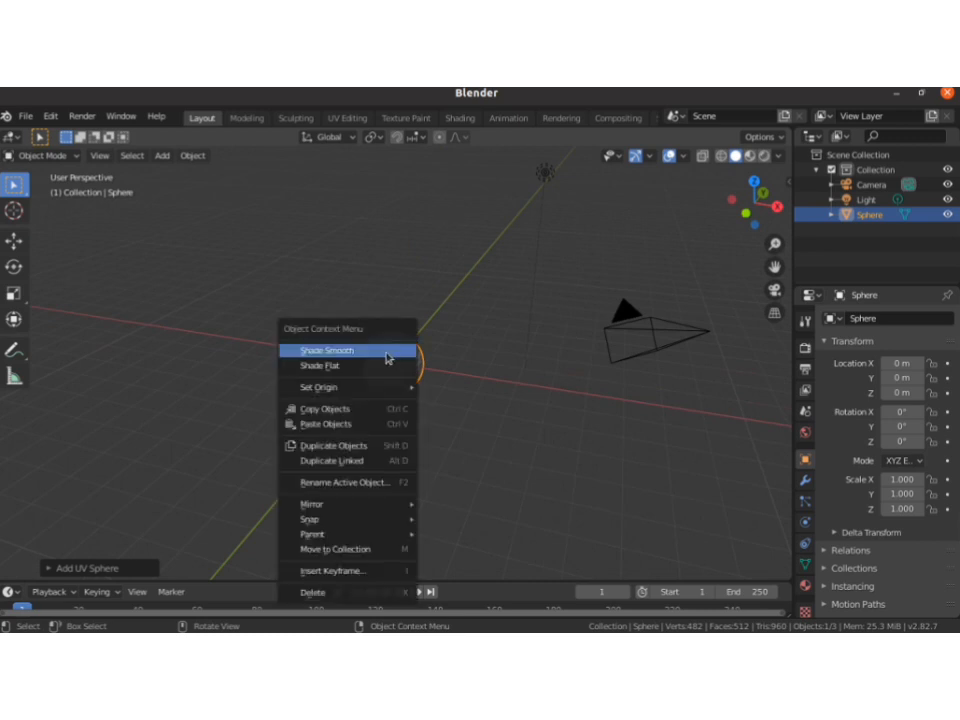
pyautogui.click(388, 355)
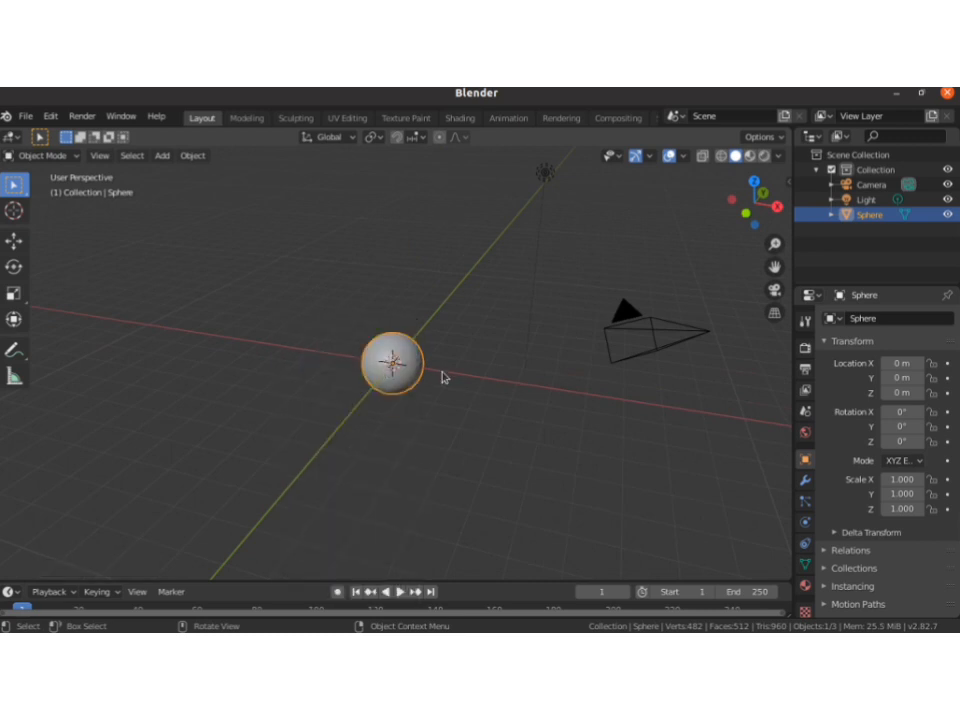
# Add a particle system to the sphere and set its type to Hair
pyautogui.scroll(9, 442, 373)
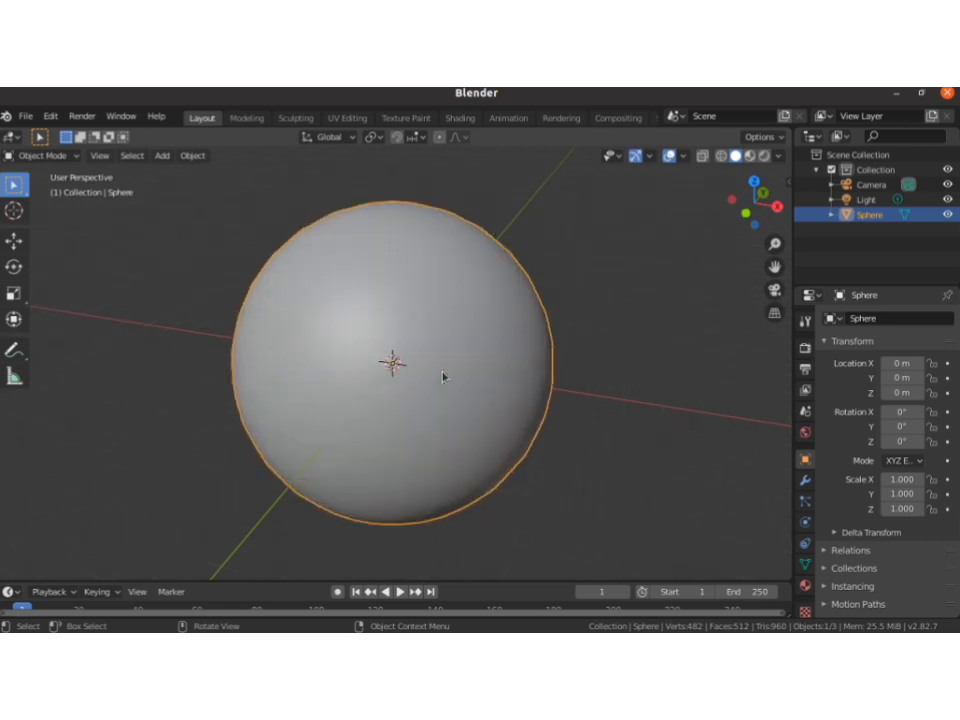
pyautogui.moveTo(442, 373); pyautogui.dragTo(442, 373, button='middle')
pyautogui.scroll(-4, 442, 373)
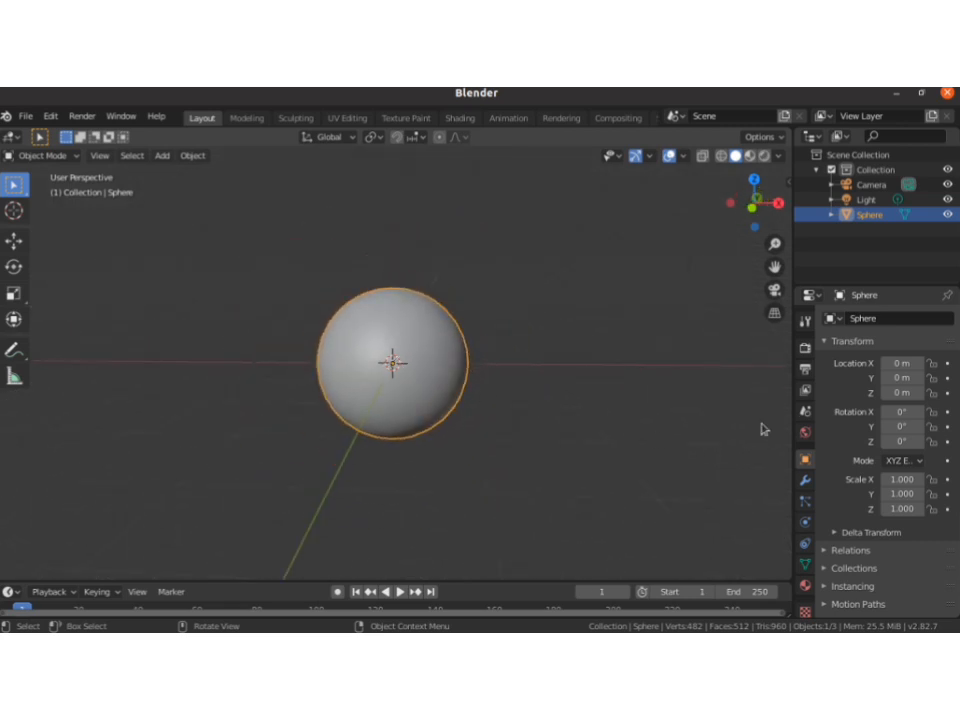
pyautogui.click(805, 500)
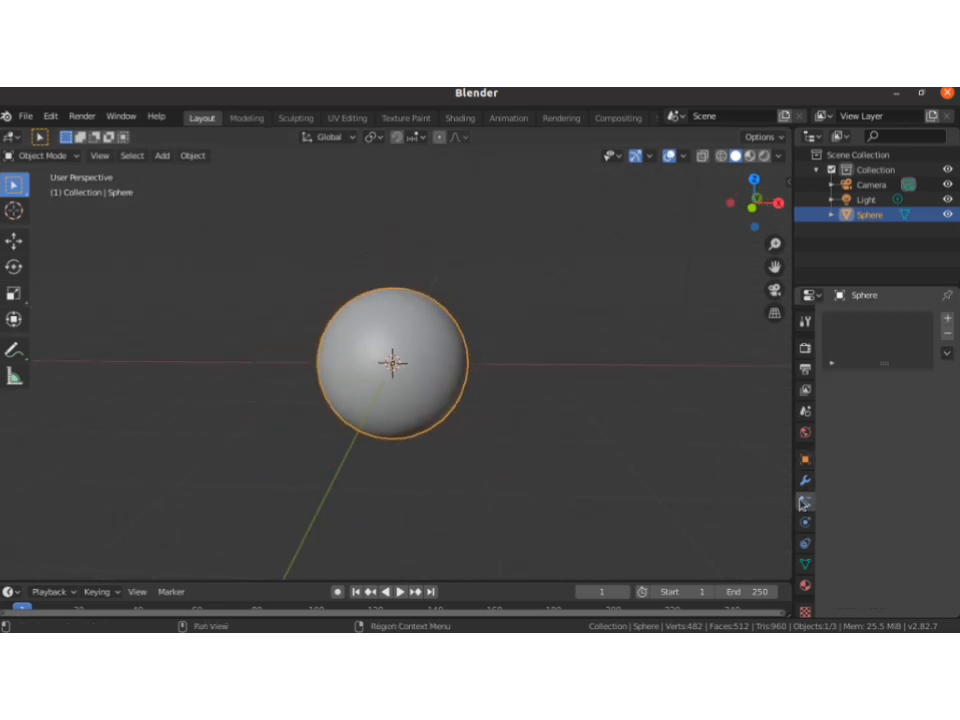
pyautogui.click(947, 319)
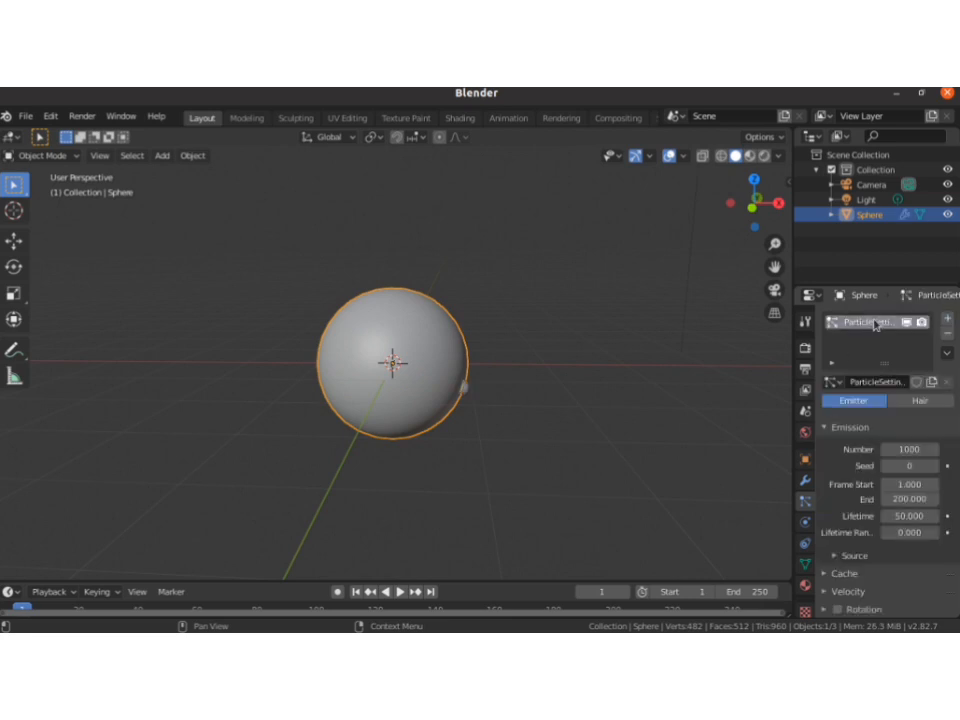
pyautogui.click(921, 401)
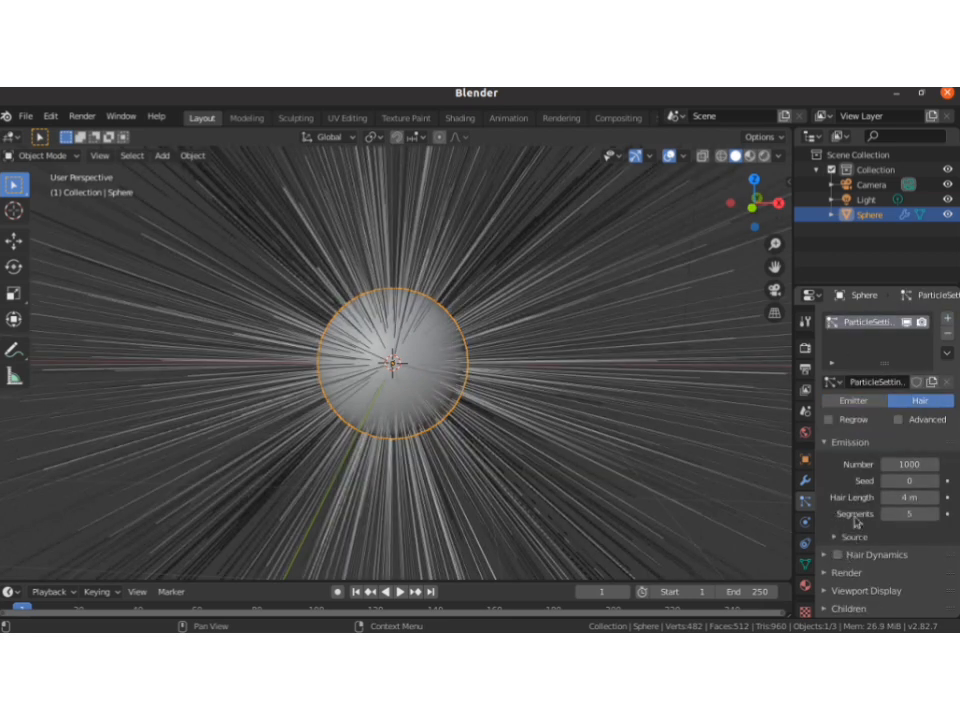
# Inspect the hair strands around the sphere, and hide the sphere in the viewport
pyautogui.scroll(-6, 428, 394)
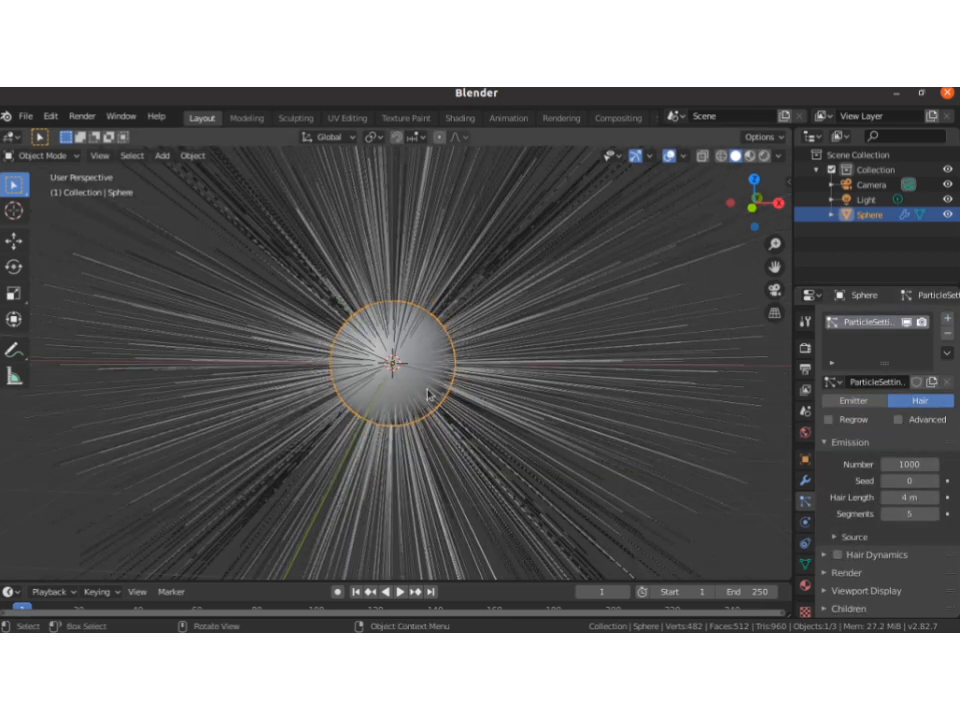
pyautogui.moveTo(428, 394); pyautogui.dragTo(443, 397, button='middle')
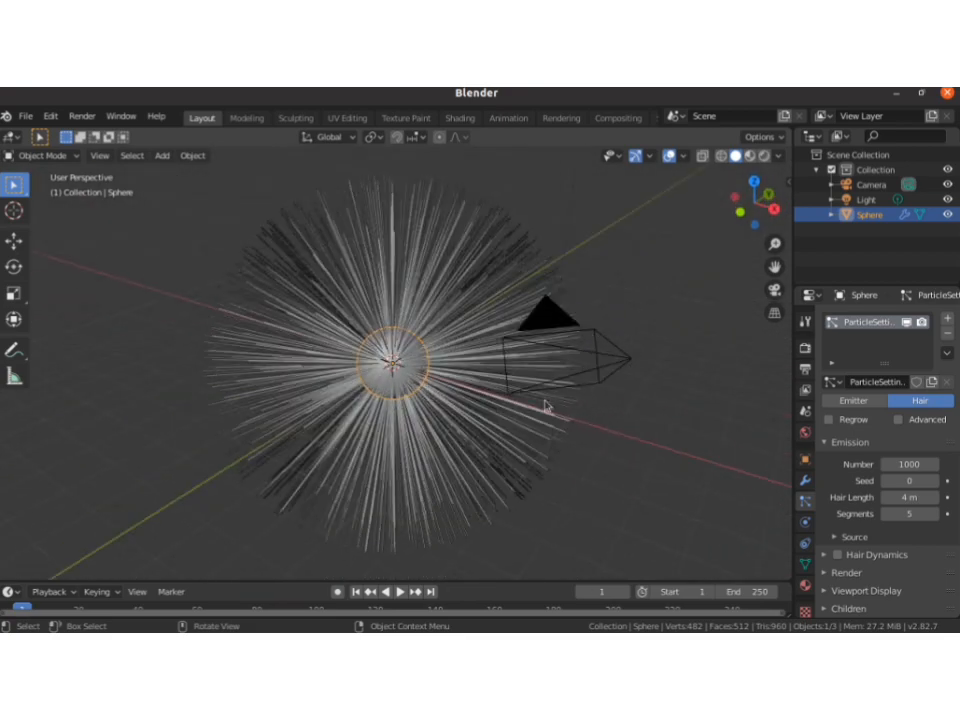
pyautogui.moveTo(545, 405); pyautogui.dragTo(545, 405, button='middle')
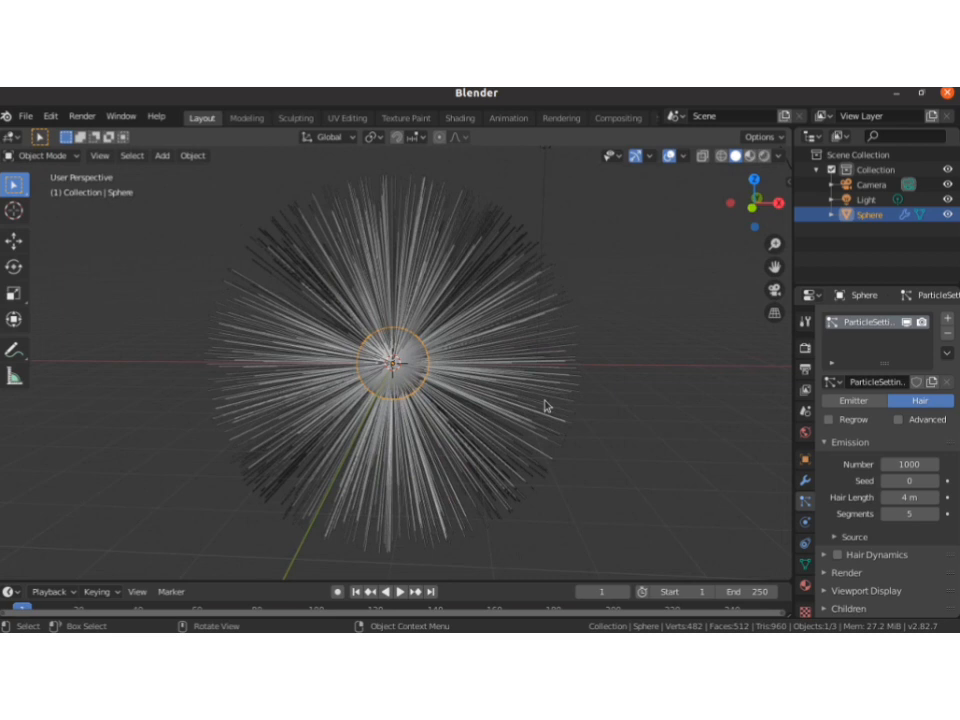
pyautogui.press('Delete')
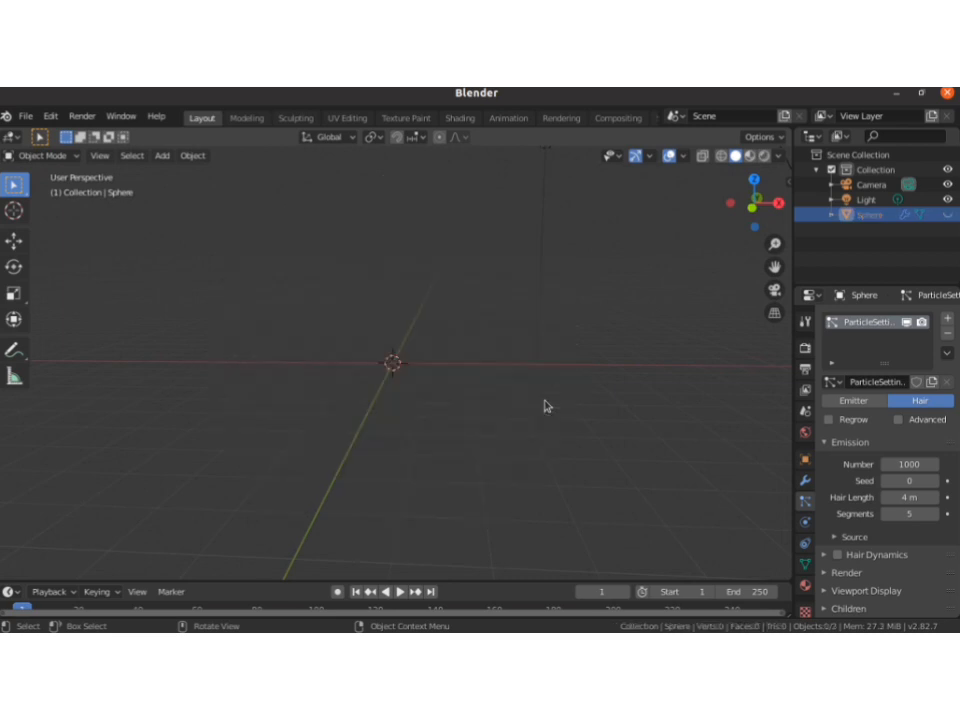
# Add a Bezier curve at the origin
pyautogui.hotkey('shift', 'a')
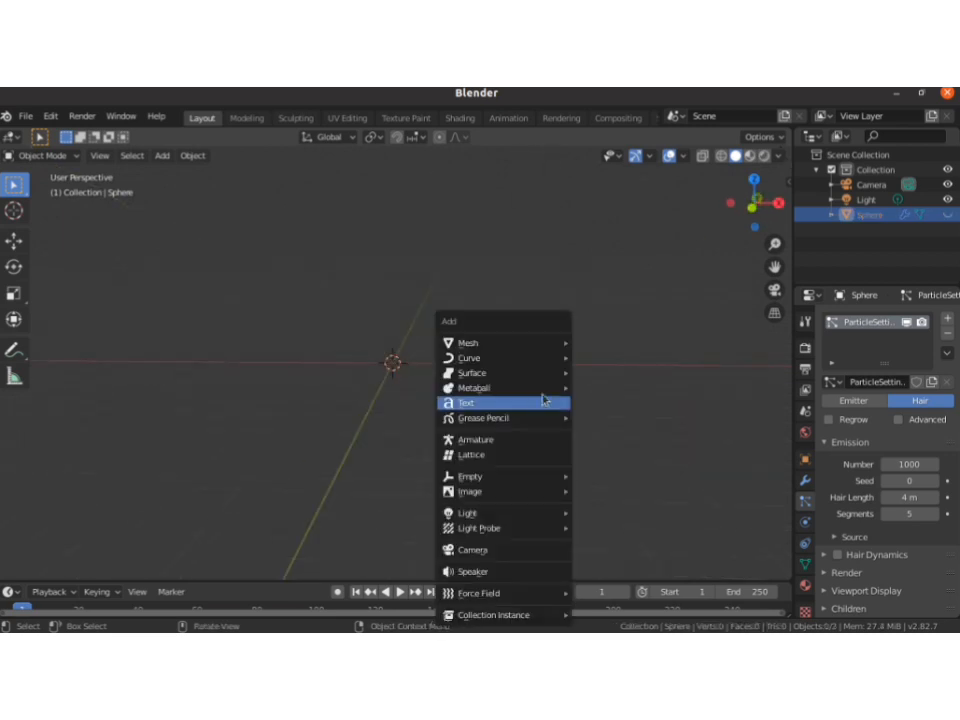
pyautogui.moveTo(489, 360)
pyautogui.click(603, 357)
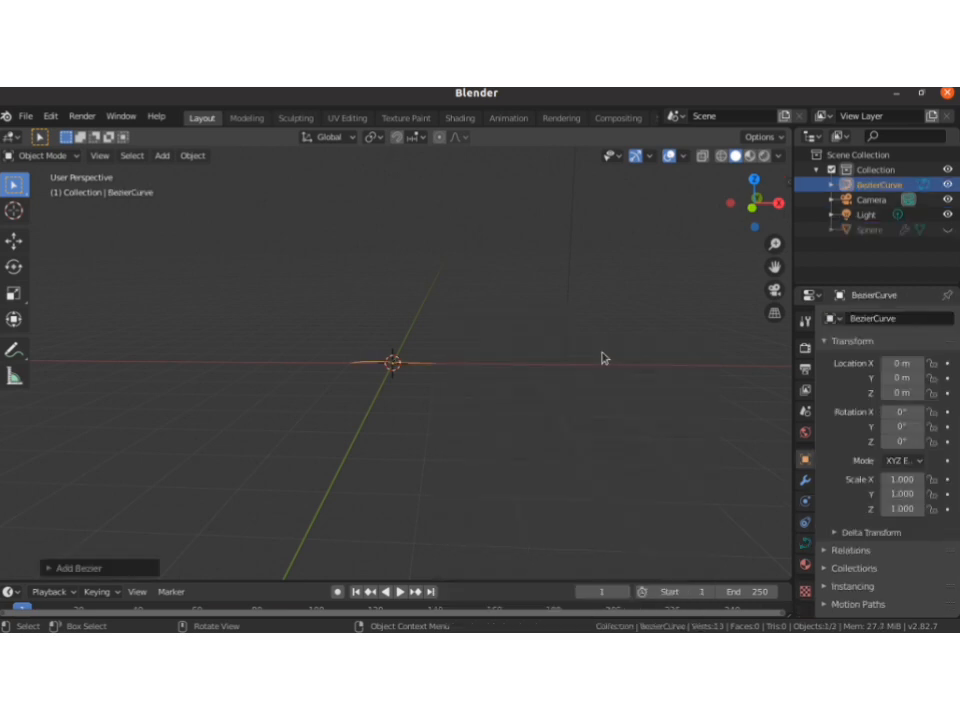
# Subdivide the whole Bezier curve in Edit Mode to add a control point in its middle
pyautogui.scroll(7, 402, 372)
pyautogui.press('KP_8')
pyautogui.press('Tab')
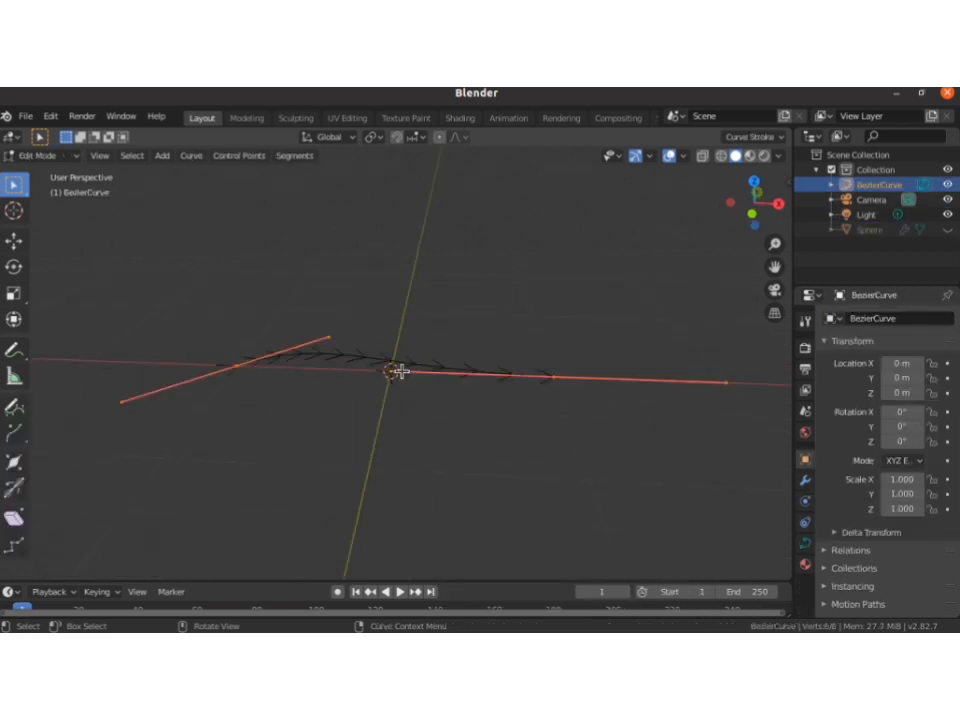
pyautogui.scroll(4, 401, 371)
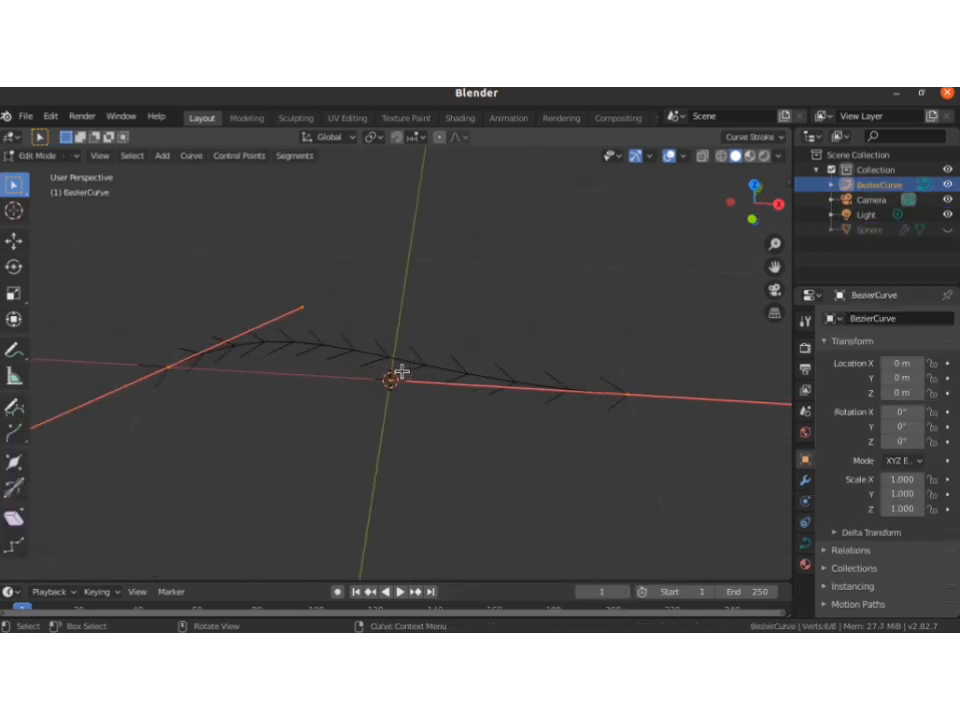
pyautogui.click(615, 396)
pyautogui.click(165, 362)
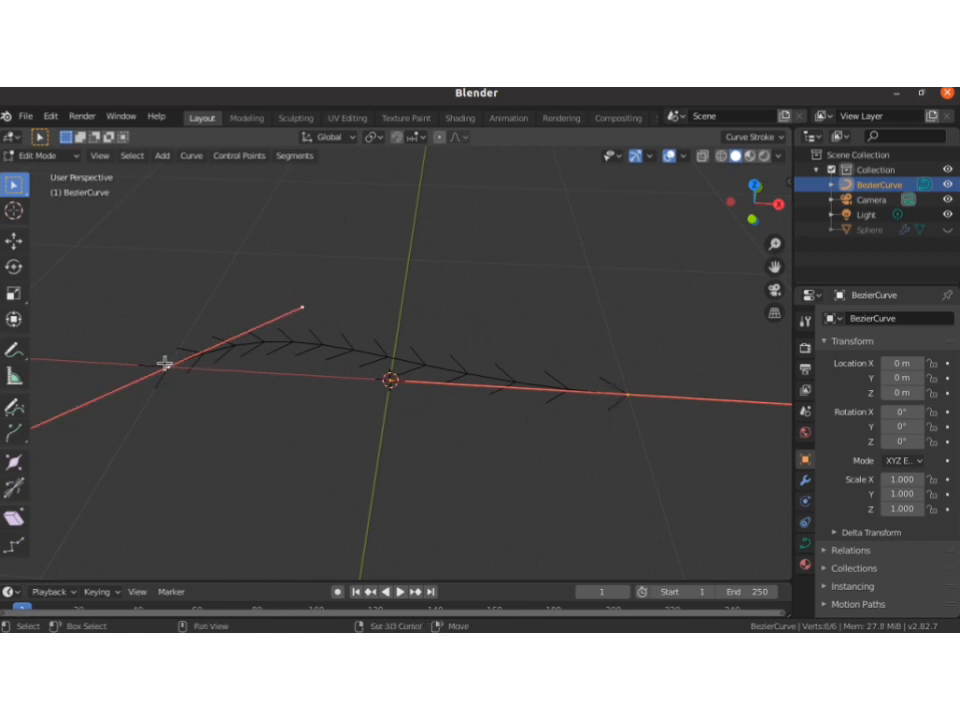
pyautogui.rightClick(363, 353)
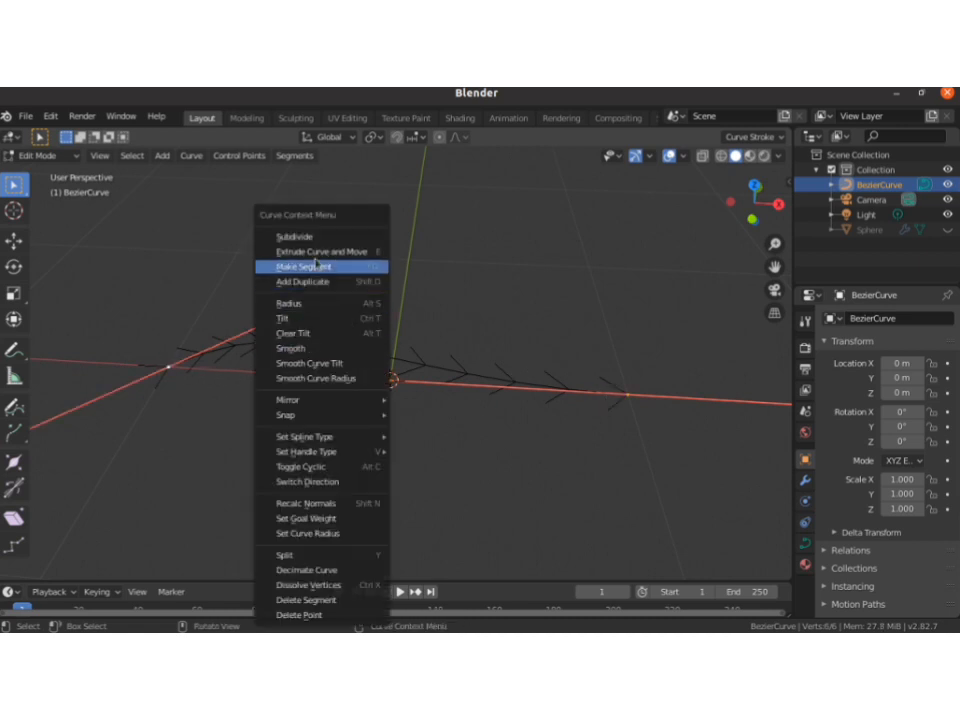
pyautogui.click(298, 236)
# Raise the curve's middle control point about 1.26 m along the Z axis to form an arch
pyautogui.click(360, 351)
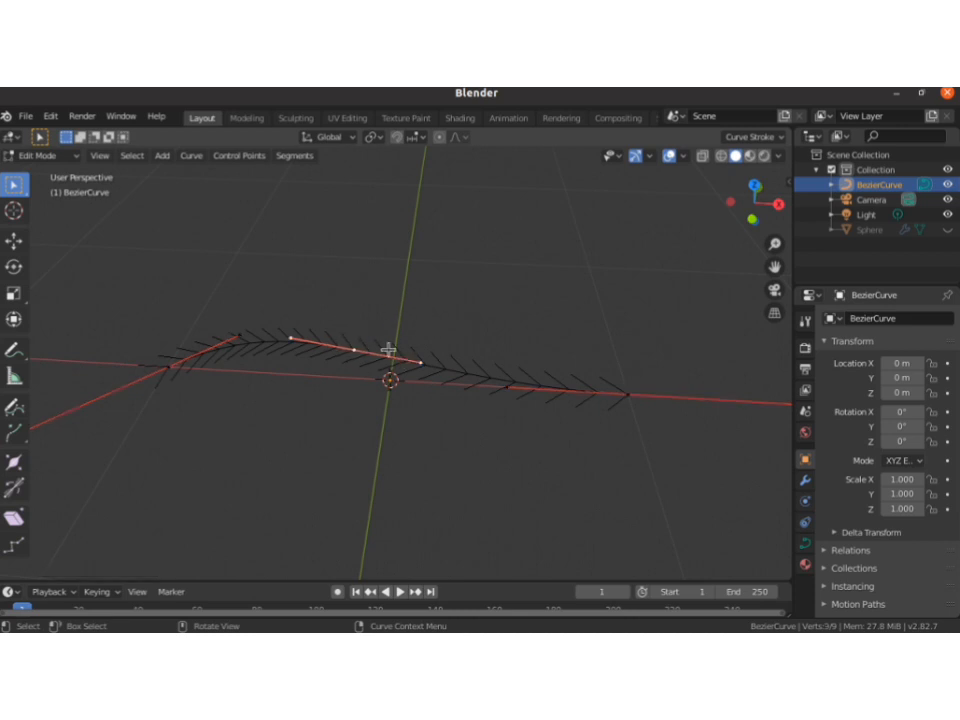
pyautogui.press('g')
pyautogui.press('z')
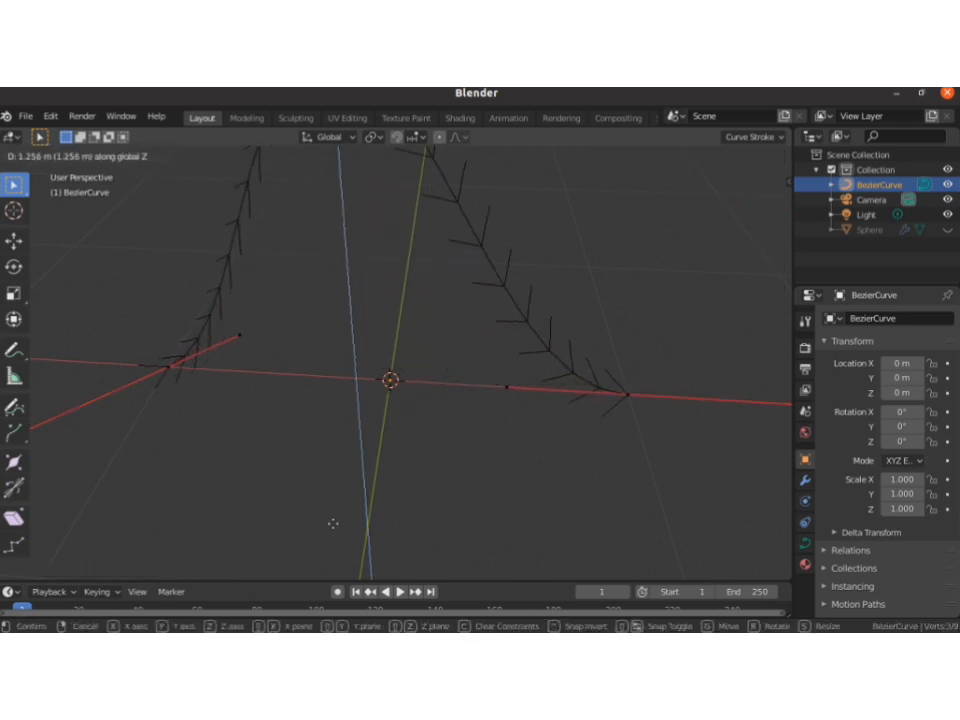
pyautogui.click(332, 523)
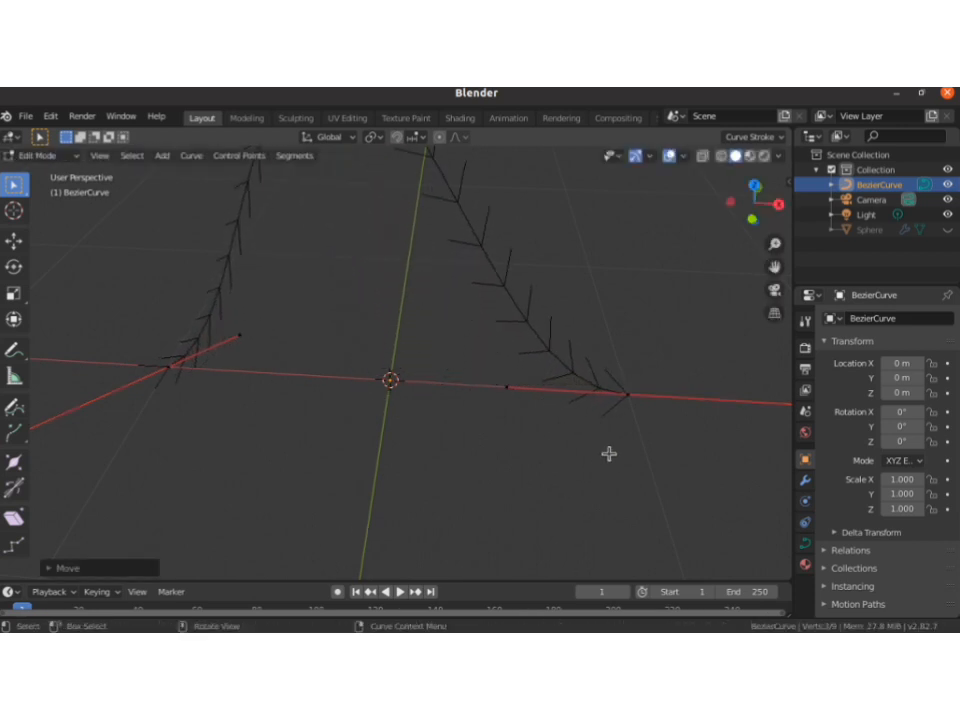
# Scale down the curve's two end points together so the feet of the arch sit closer to each other
pyautogui.keyDown('shift'); pyautogui.click(174, 362); pyautogui.keyUp('shift')
pyautogui.press('s')
pyautogui.click(490, 401)
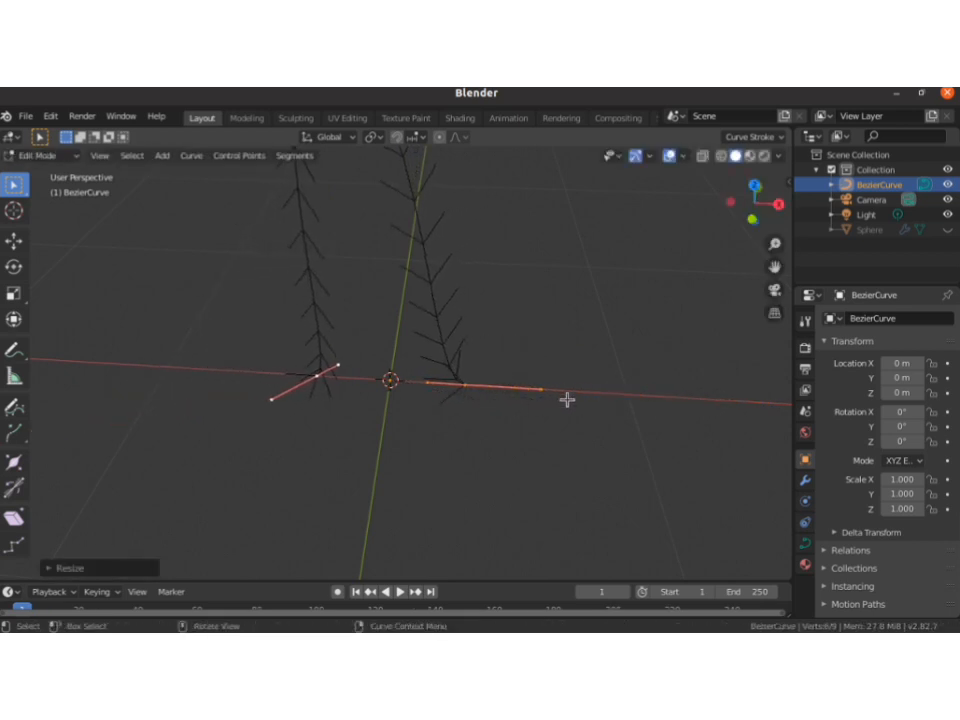
# Rotate the handles of both end points so the two legs of the arch bow outward and curve in at the feet
pyautogui.press('r')
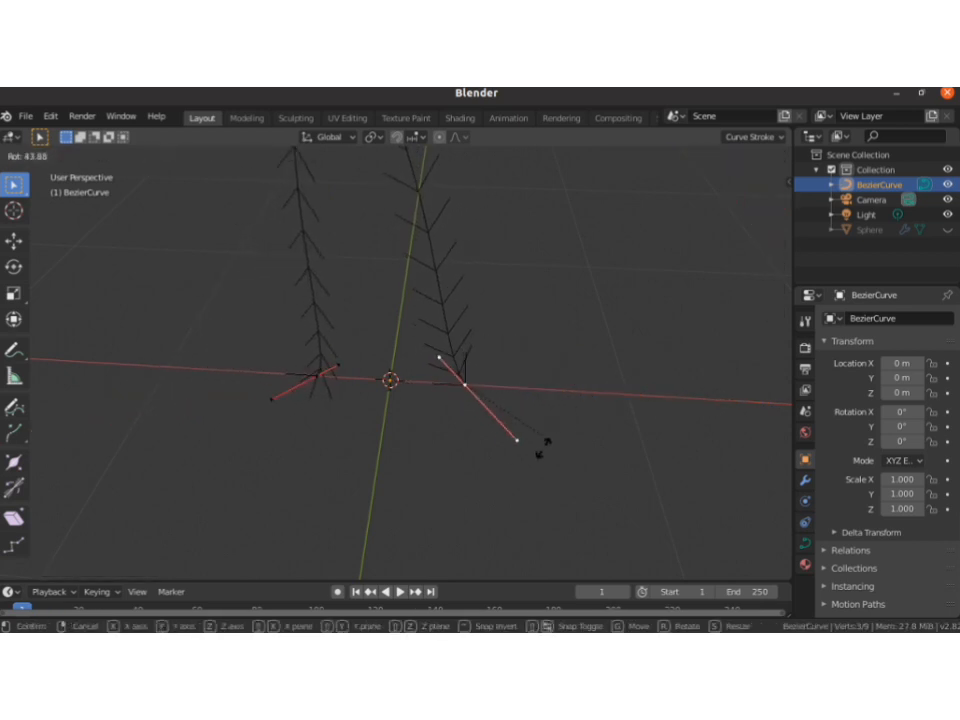
pyautogui.click(456, 484)
pyautogui.click(330, 392)
pyautogui.press('r')
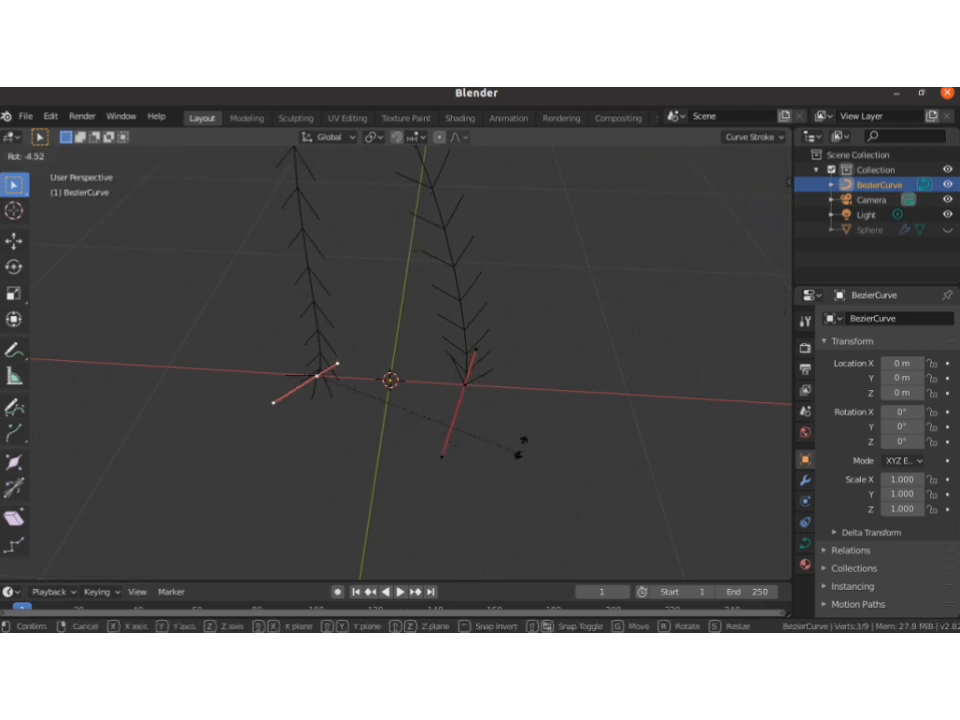
pyautogui.click(368, 274)
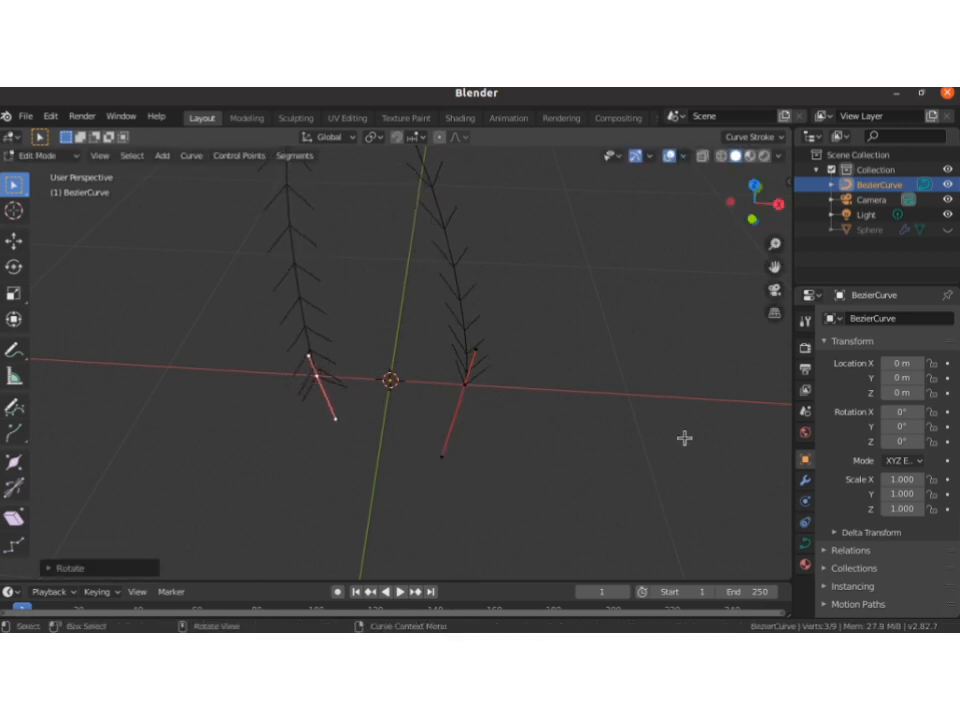
# Give the curve thickness by setting its bevel depth to 0.1 m
pyautogui.click(805, 543)
pyautogui.scroll(-3, 843, 500)
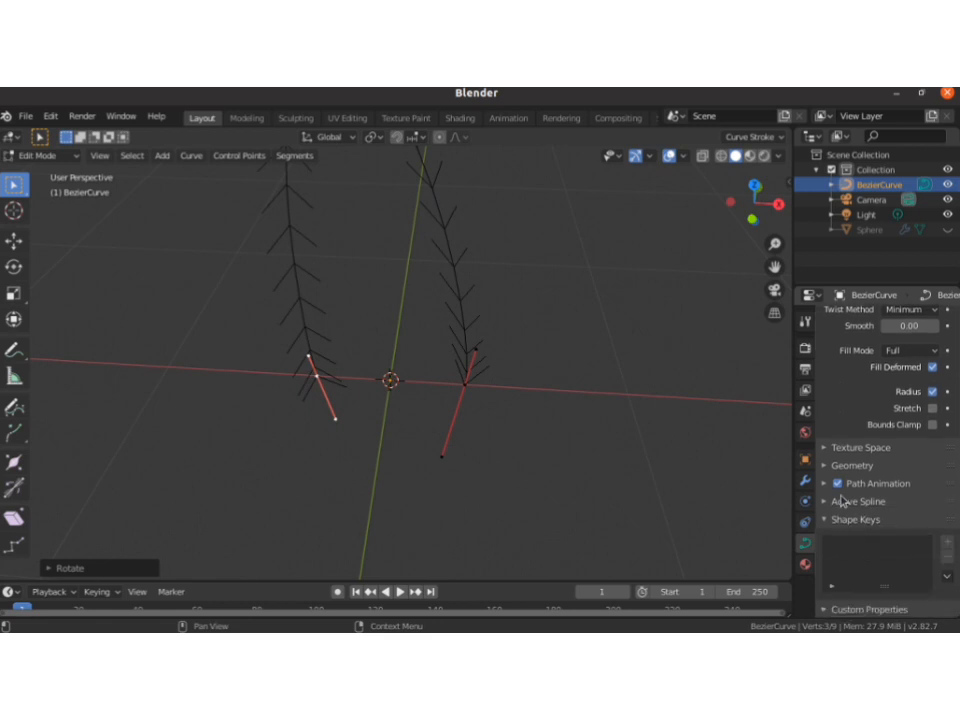
pyautogui.click(852, 466)
pyautogui.scroll(-2, 862, 440)
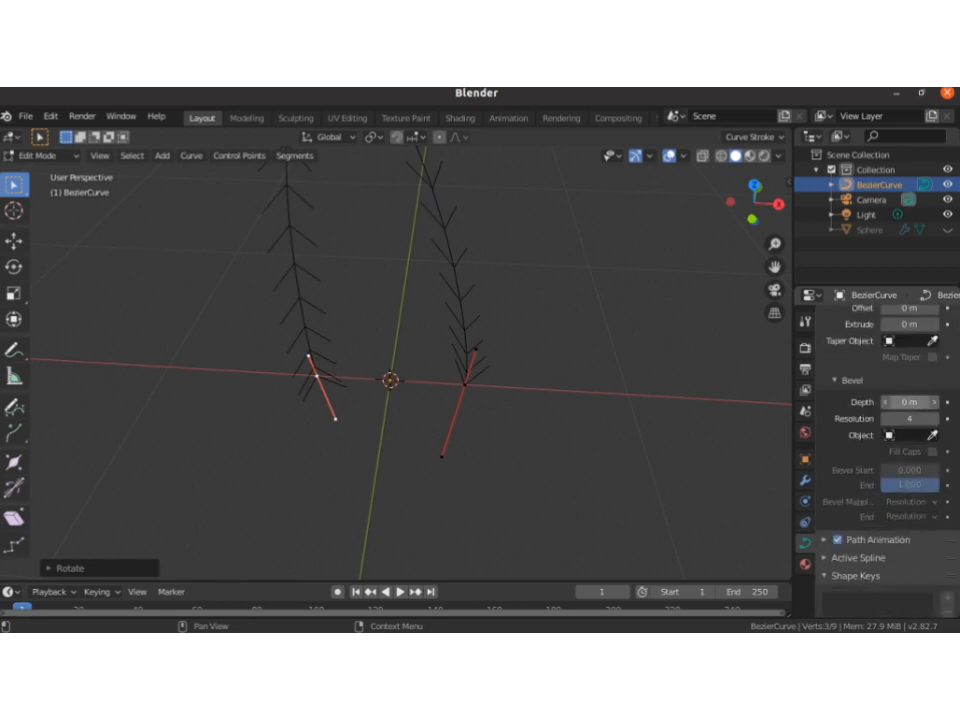
pyautogui.click(888, 401)
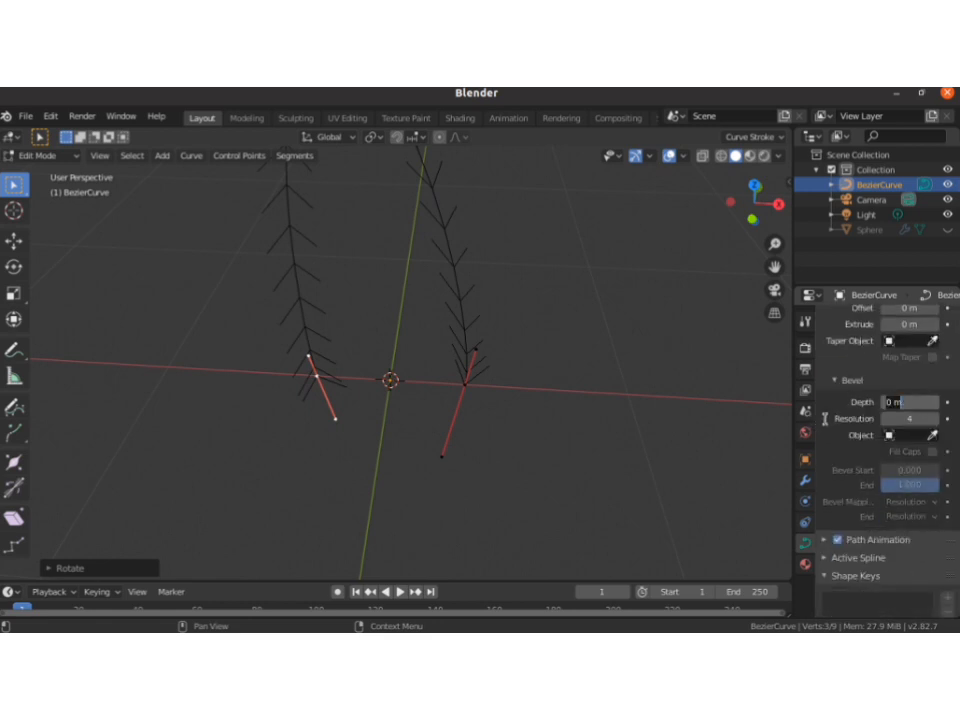
pyautogui.write('0.1')
pyautogui.press('Return')
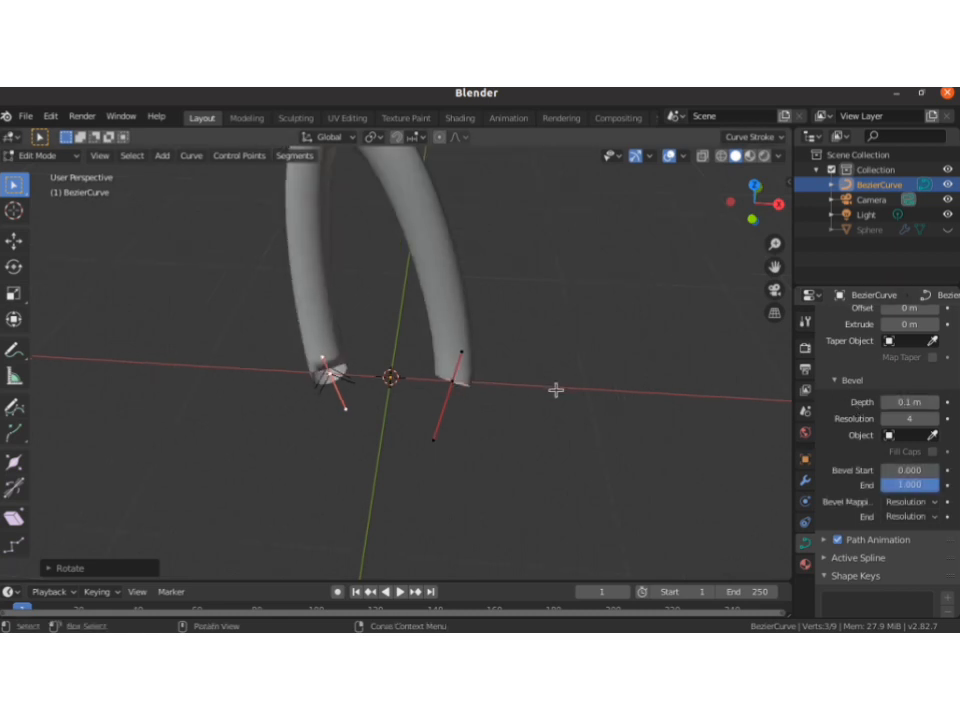
# Rotate the handles of the curve's end points so both legs of the arch stand straighter at the feet
pyautogui.press('f')
pyautogui.click(422, 382)
pyautogui.press('r')
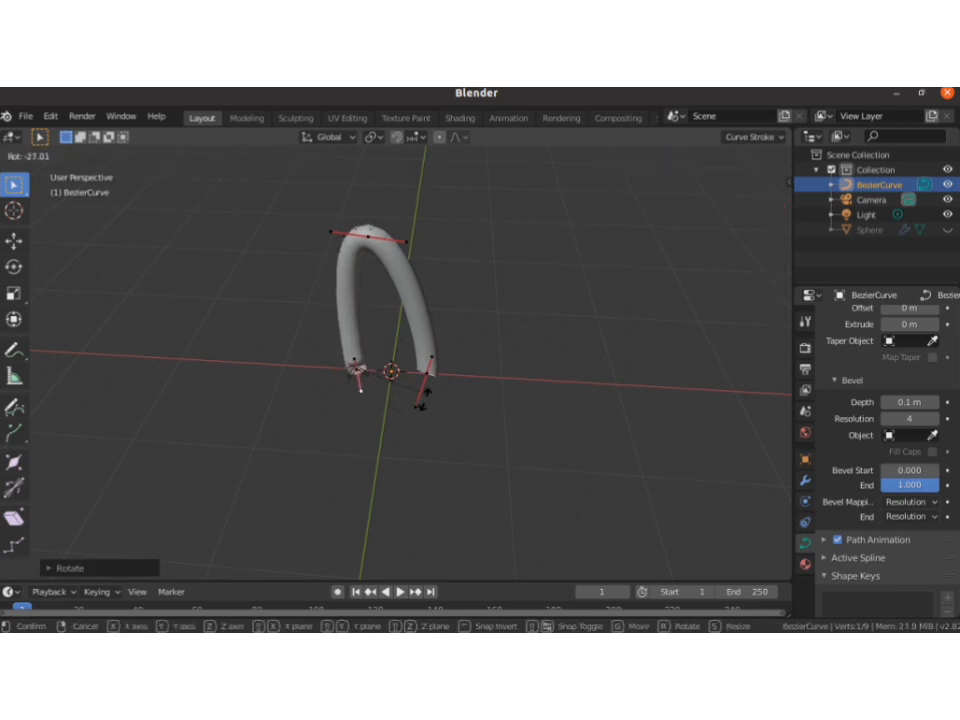
pyautogui.press('Escape')
pyautogui.press('r')
pyautogui.press('x')
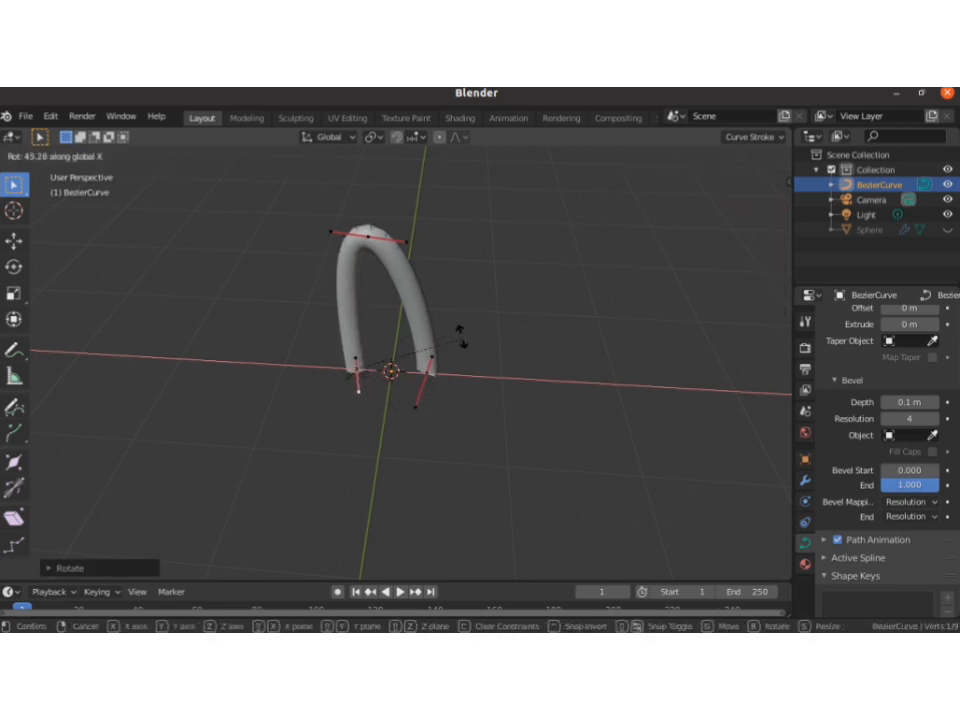
pyautogui.press('Escape')
pyautogui.press('r')
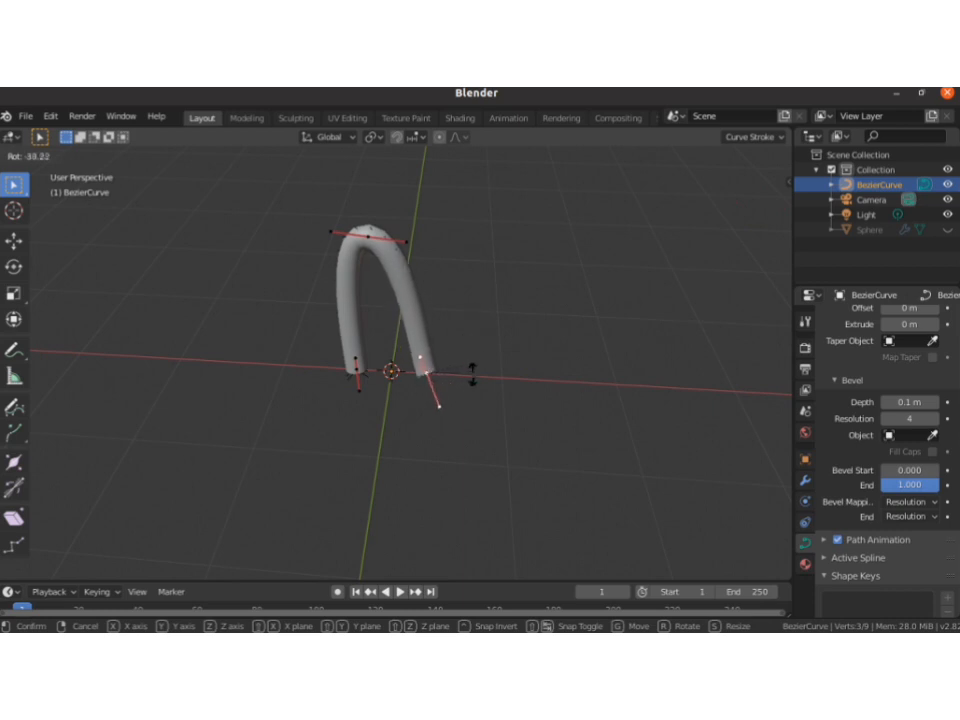
pyautogui.press('Escape')
# Raise the arch's top control point to make the arch noticeably taller above its feet
pyautogui.press('g')
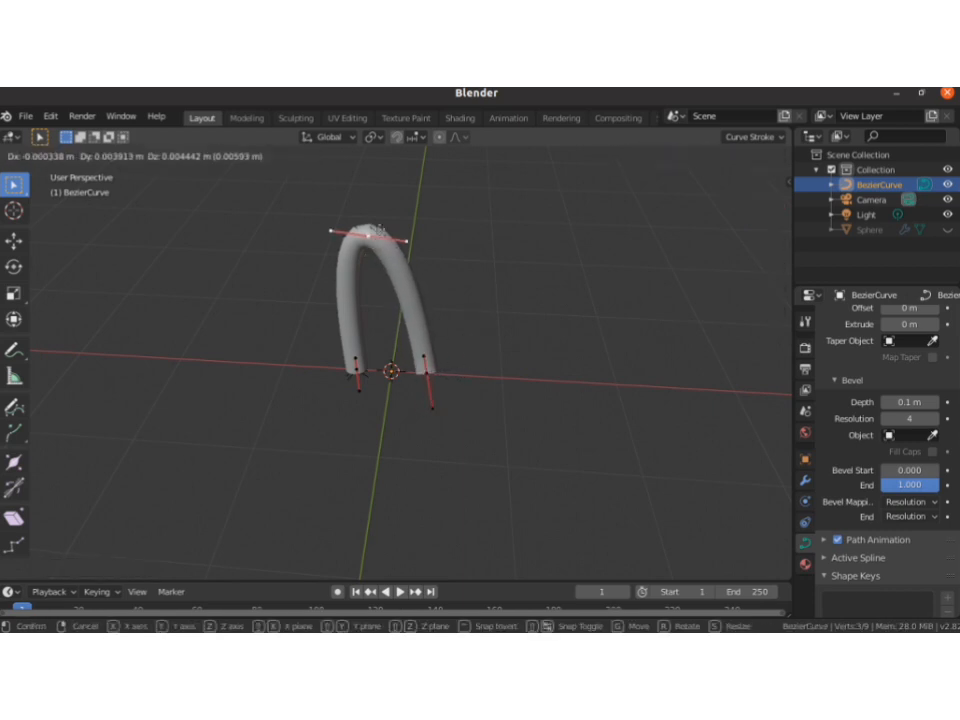
pyautogui.click(382, 550)
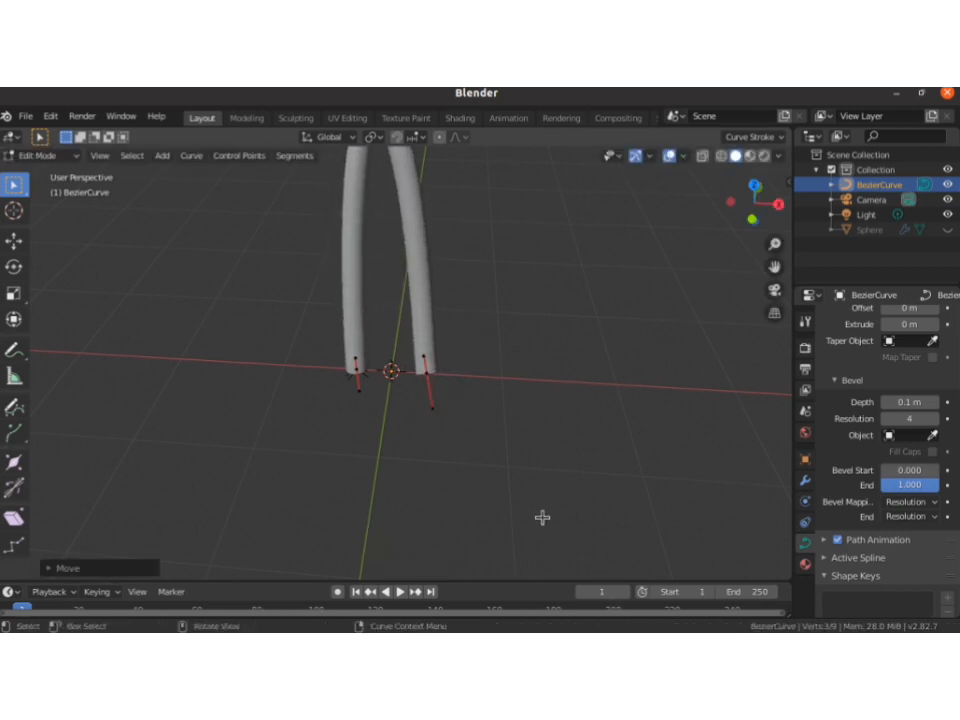
pyautogui.scroll(-2, 542, 517)
pyautogui.press('a')
pyautogui.press('KP_Decimal')
pyautogui.press('KP_2')
pyautogui.scroll(-2, 542, 517)
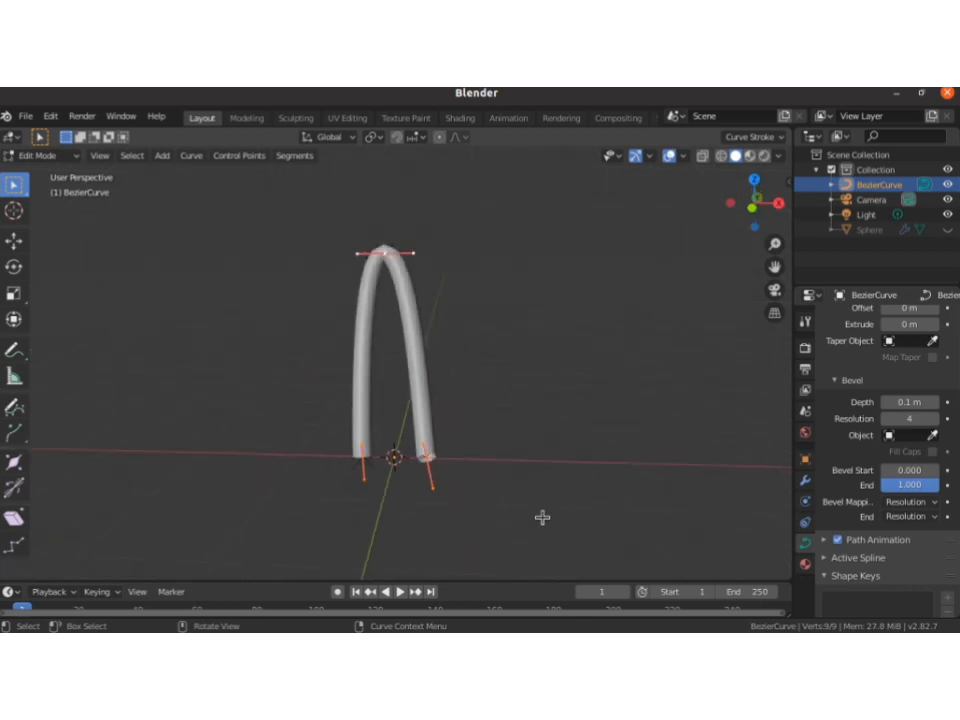
pyautogui.press('KP_7')
pyautogui.press('g')
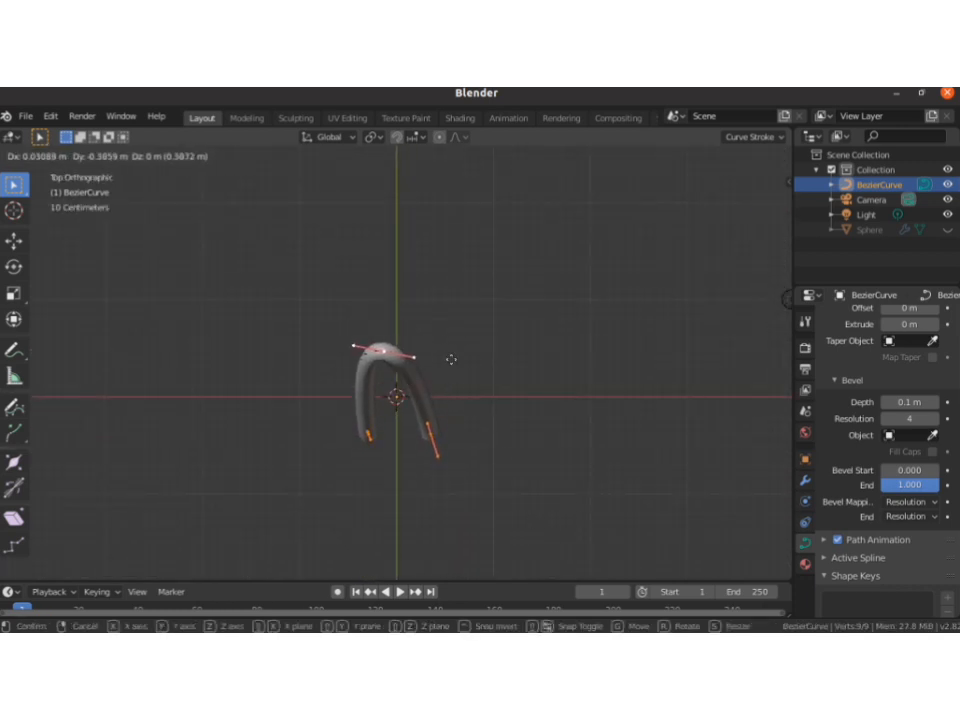
pyautogui.rightClick(431, 343)
# From the top view, move the arch's top control point toward the feet so the arch leans less
pyautogui.click(390, 318)
pyautogui.click(391, 319)
pyautogui.press('g')
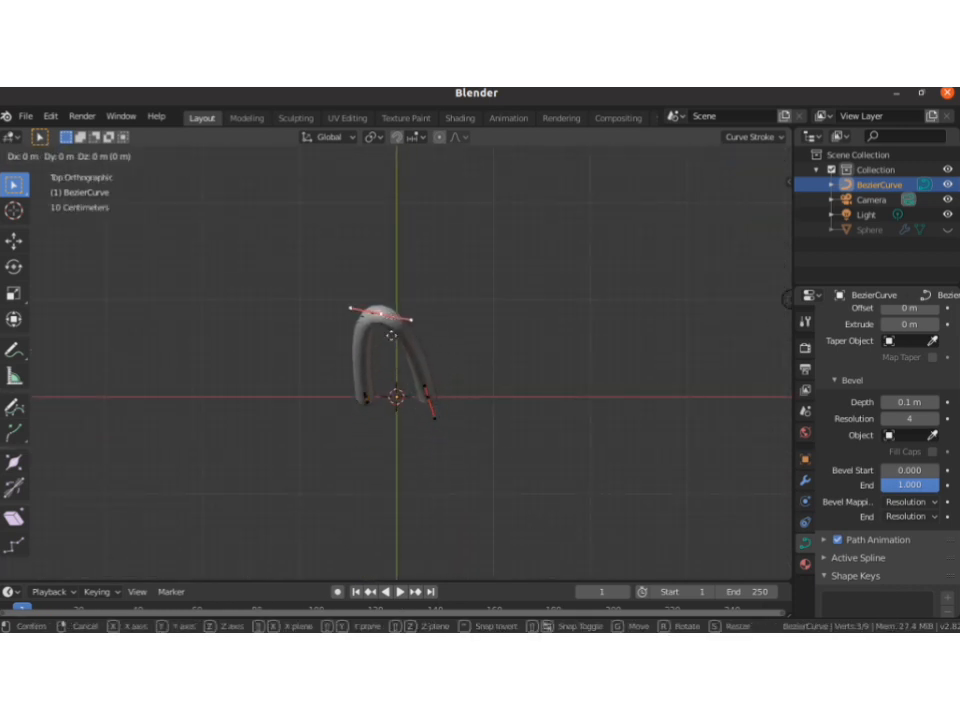
pyautogui.click(389, 378)
# Examine the reshaped arch from several angles to check how upright it stands
pyautogui.press('KP_2')
pyautogui.press('KP_2')
pyautogui.press('KP_2')
pyautogui.press('KP_2')
pyautogui.press('KP_2')
pyautogui.press('KP_6')
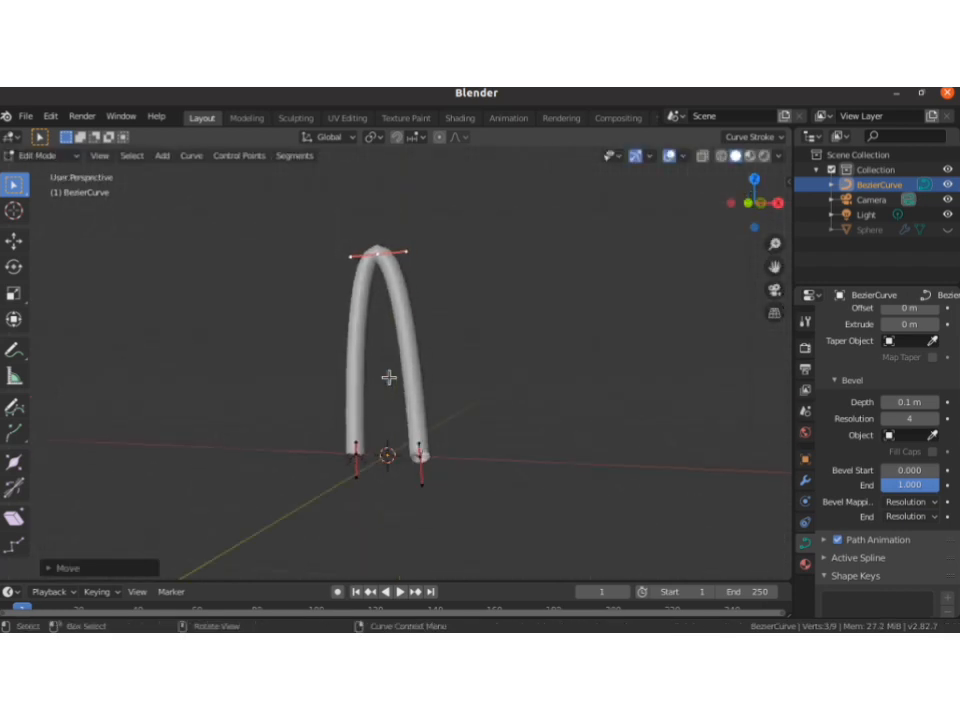
pyautogui.press('KP_8')
pyautogui.press('KP_8')
pyautogui.press('KP_4')
pyautogui.press('KP_8')
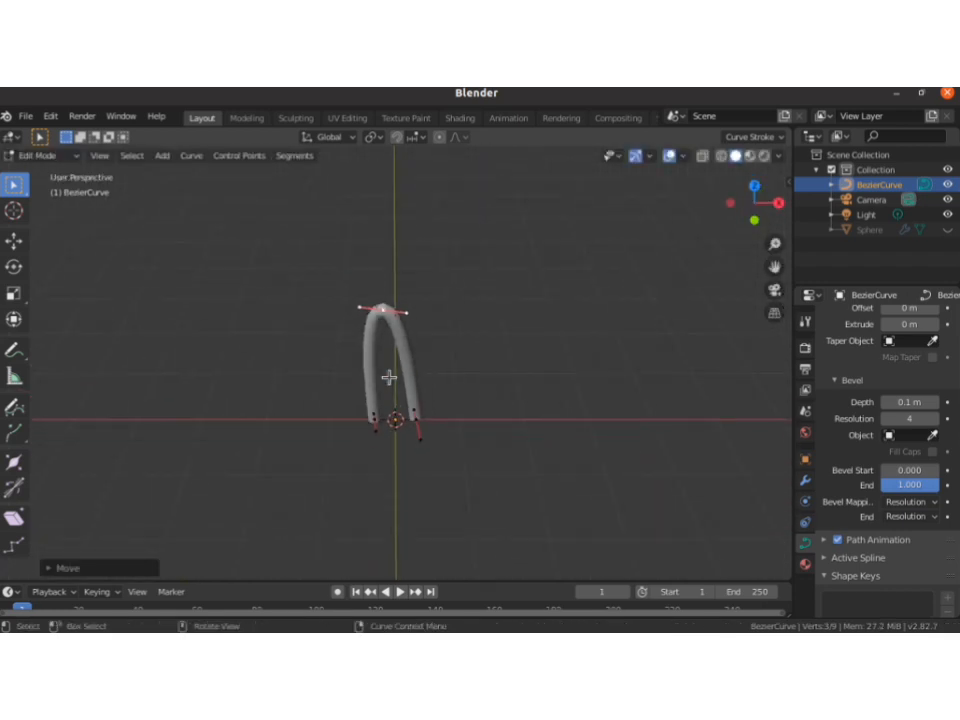
# Leave curve editing and move the whole arch about 4.7 m along X and 0.93 m along both Y and Z
pyautogui.press('Tab')
pyautogui.press('g')
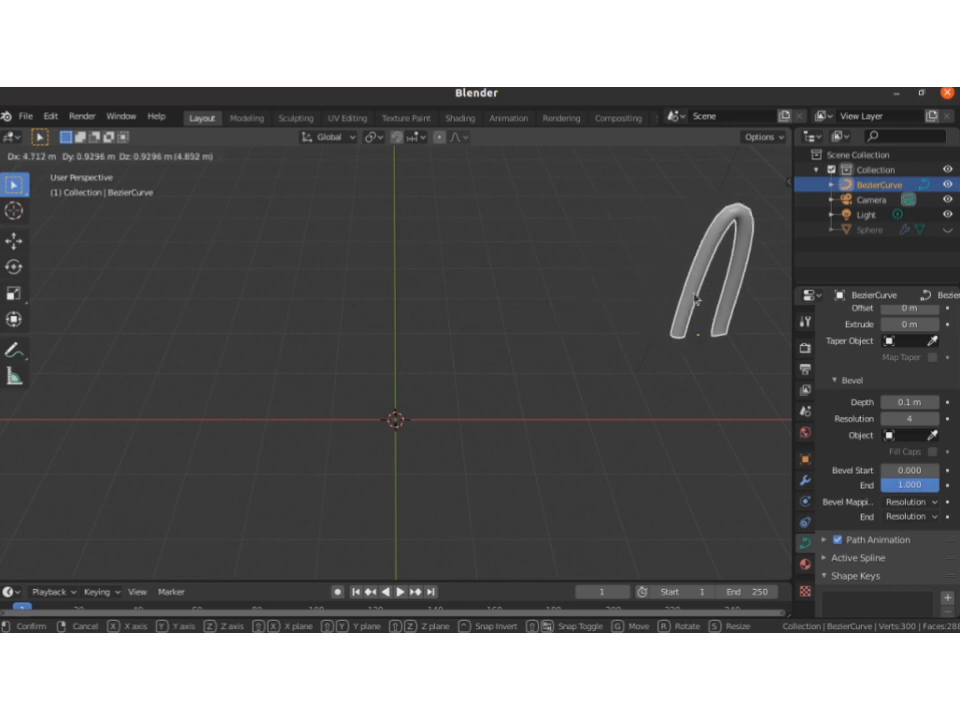
pyautogui.click(695, 296)
pyautogui.press('KP_2')
pyautogui.press('KP_2')
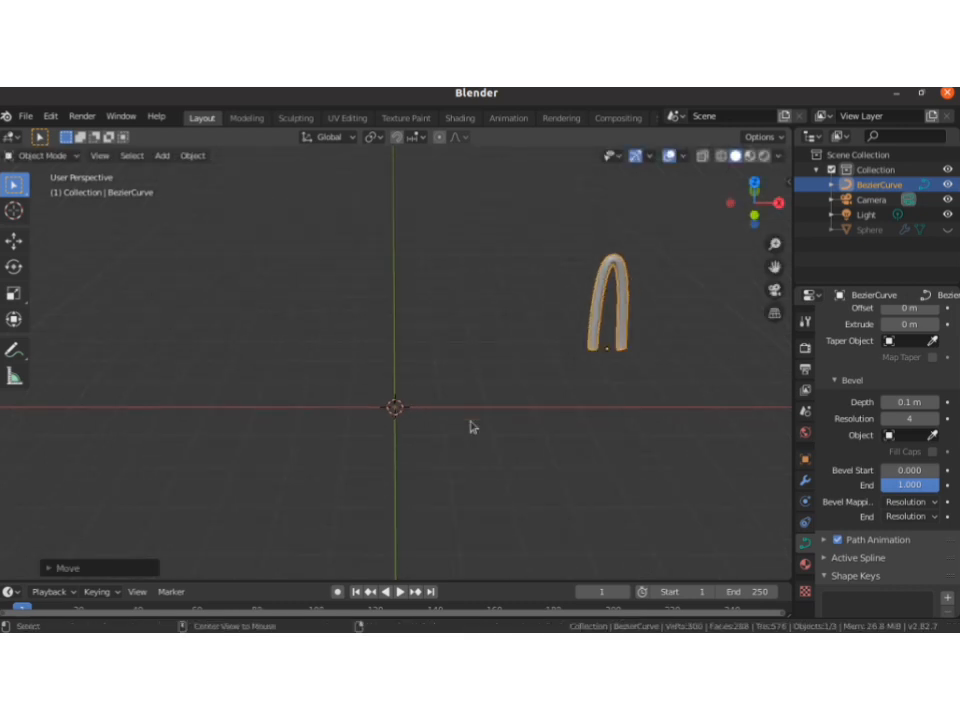
# Unhide the hair sphere and select only that sphere
pyautogui.hotkey('alt', 'h')
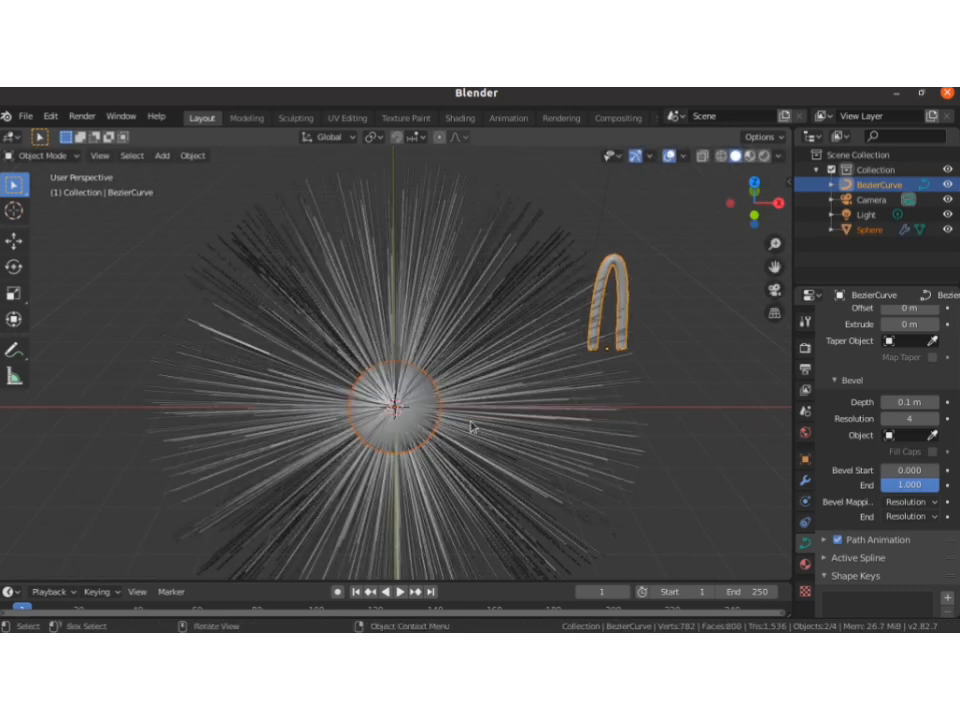
pyautogui.click(629, 295)
pyautogui.click(413, 370)
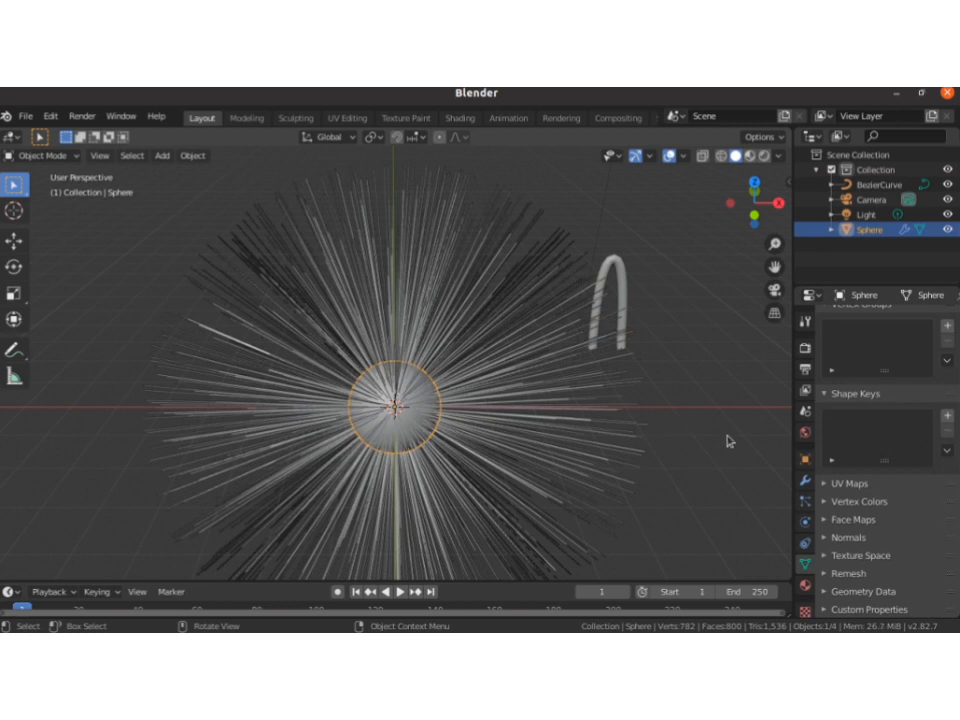
# Set the sphere's hair particle system to render as Object
pyautogui.click(806, 502)
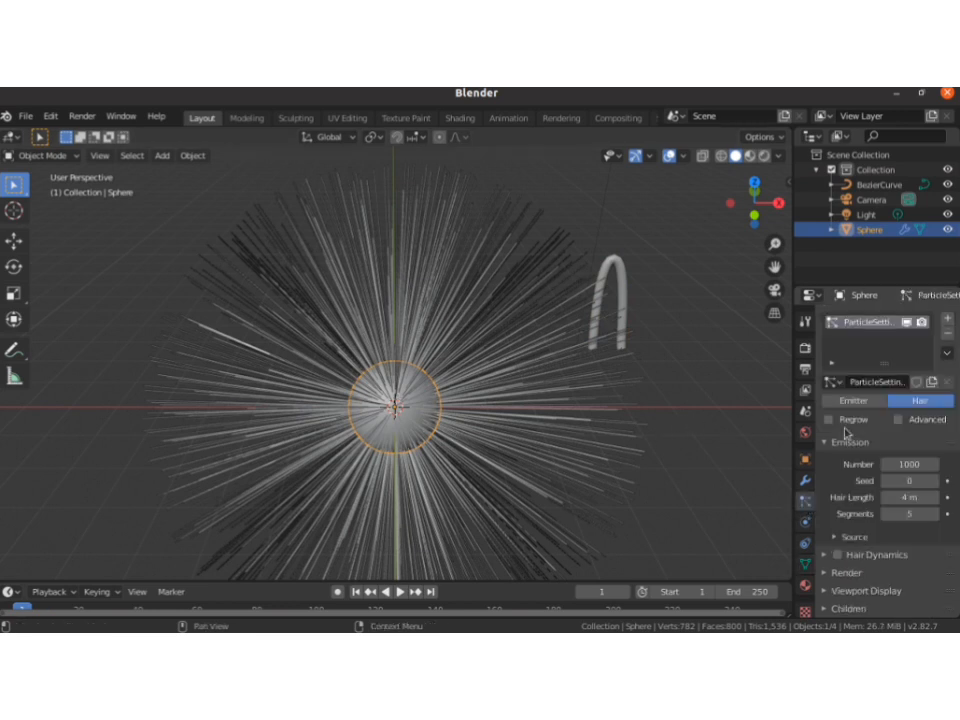
pyautogui.scroll(-3, 846, 433)
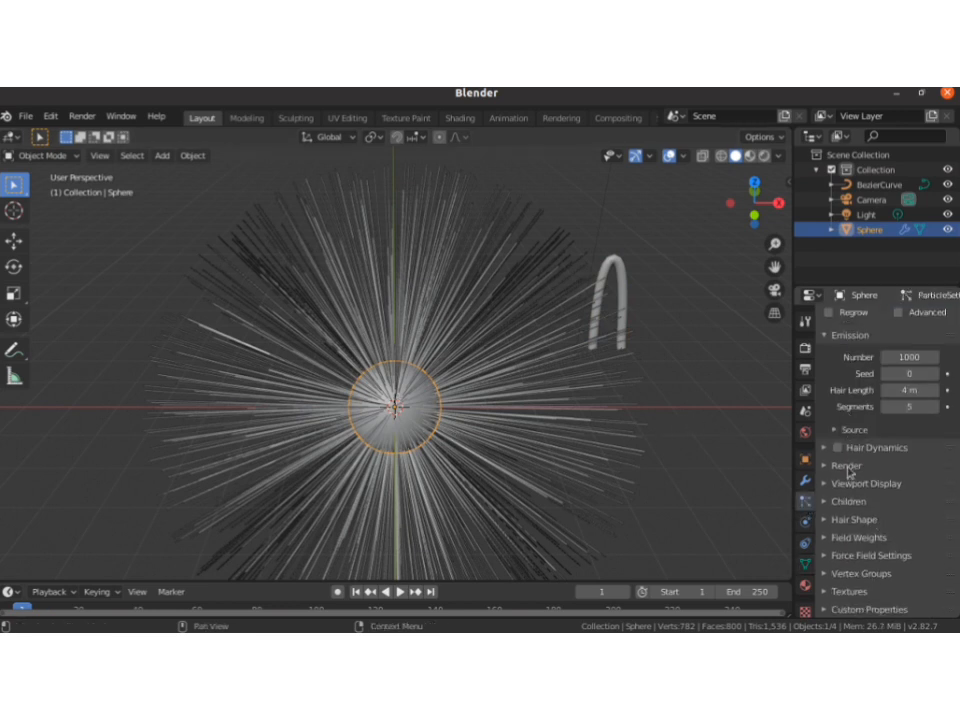
pyautogui.click(846, 466)
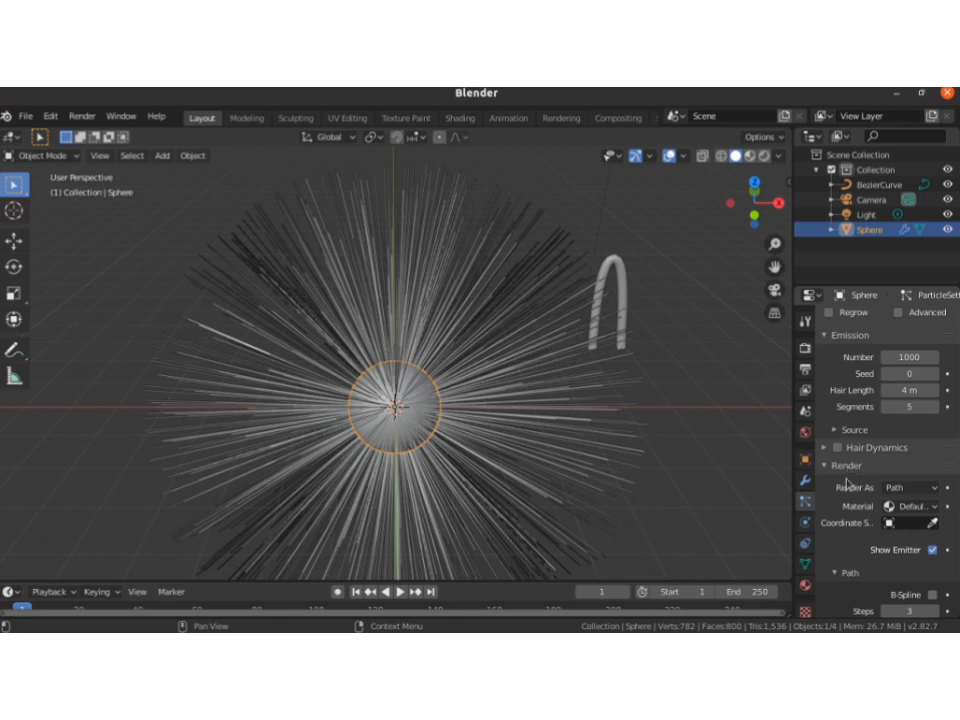
pyautogui.click(908, 488)
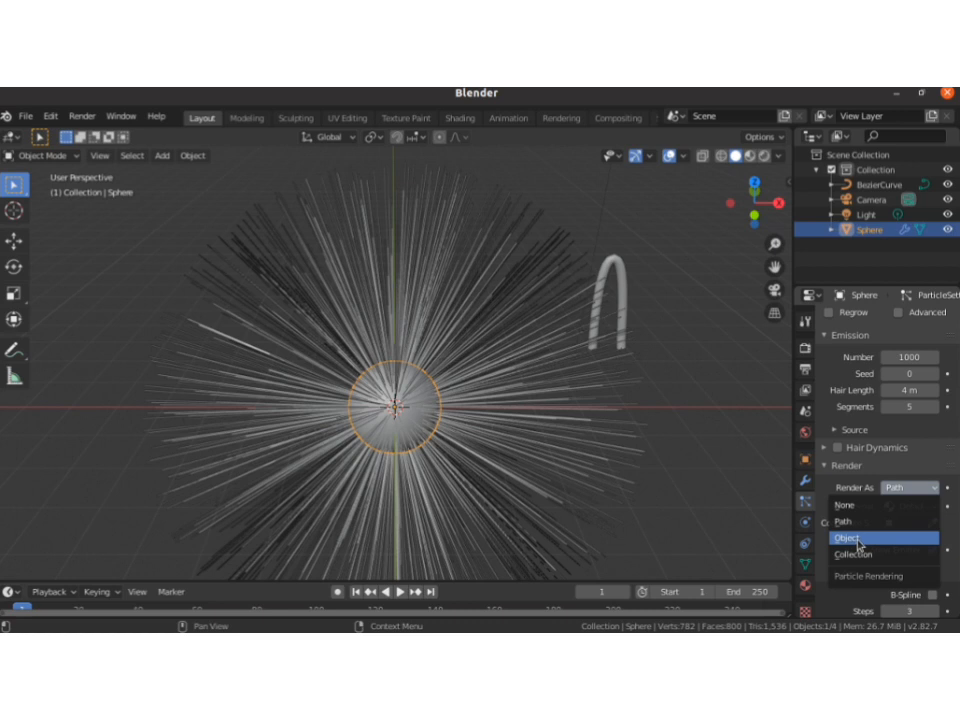
pyautogui.click(858, 543)
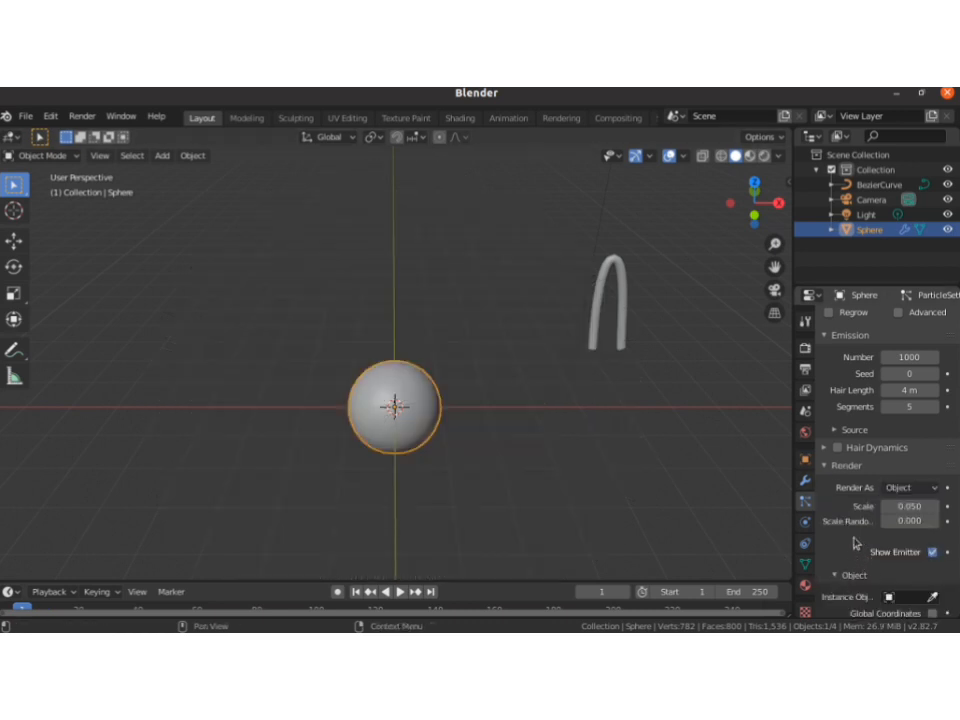
# Assign the arch-shaped Bezier curve as the instance object for the sphere's hair particles
pyautogui.scroll(-2, 852, 540)
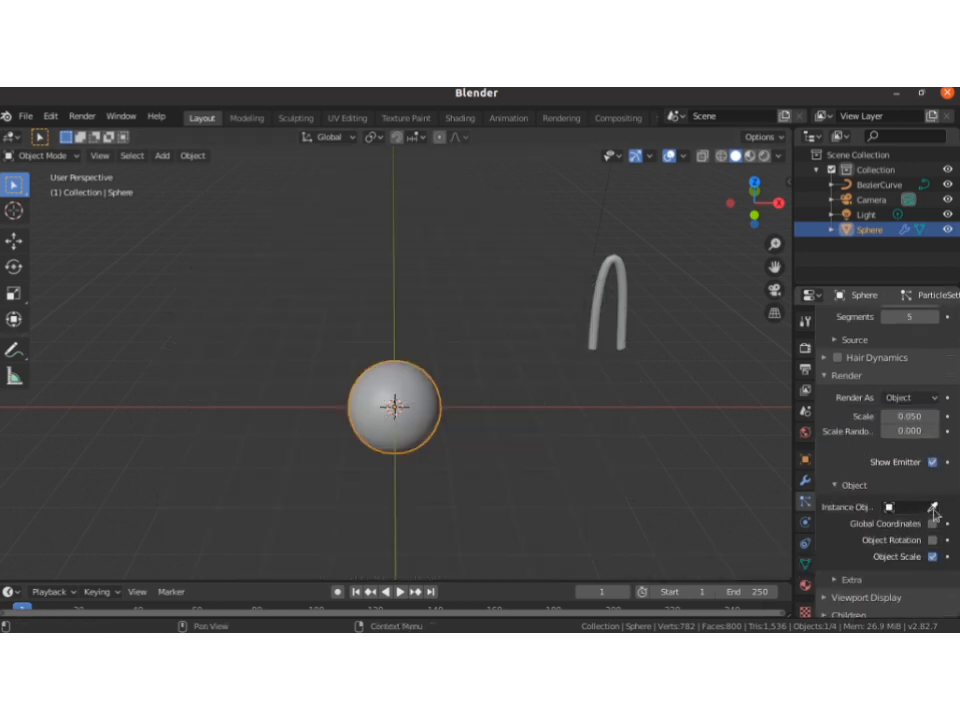
pyautogui.click(934, 508)
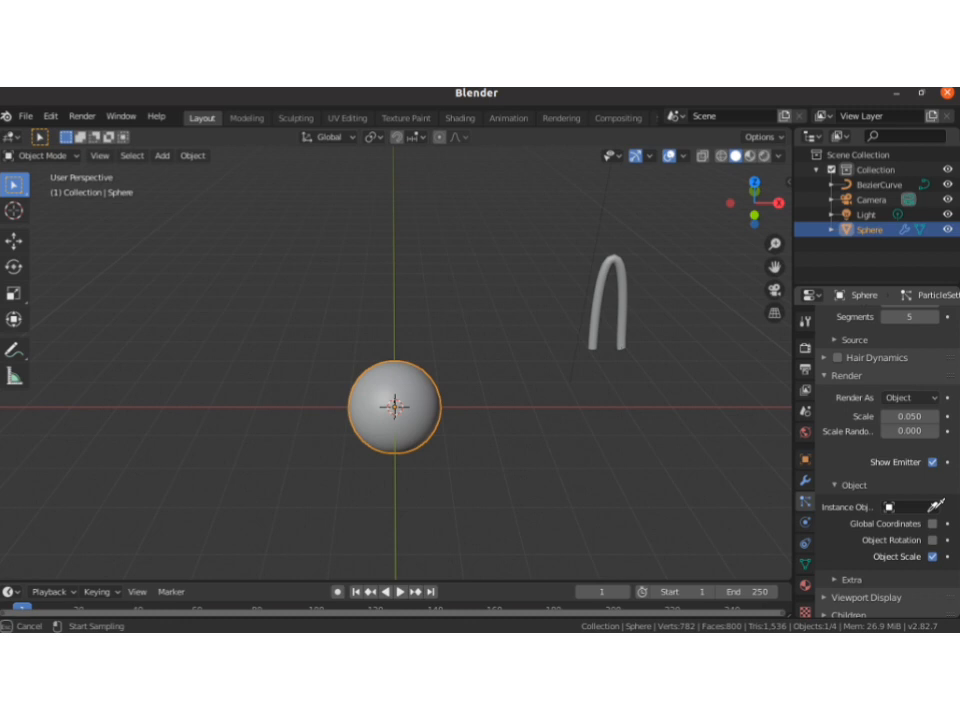
pyautogui.click(621, 305)
pyautogui.scroll(6, 507, 409)
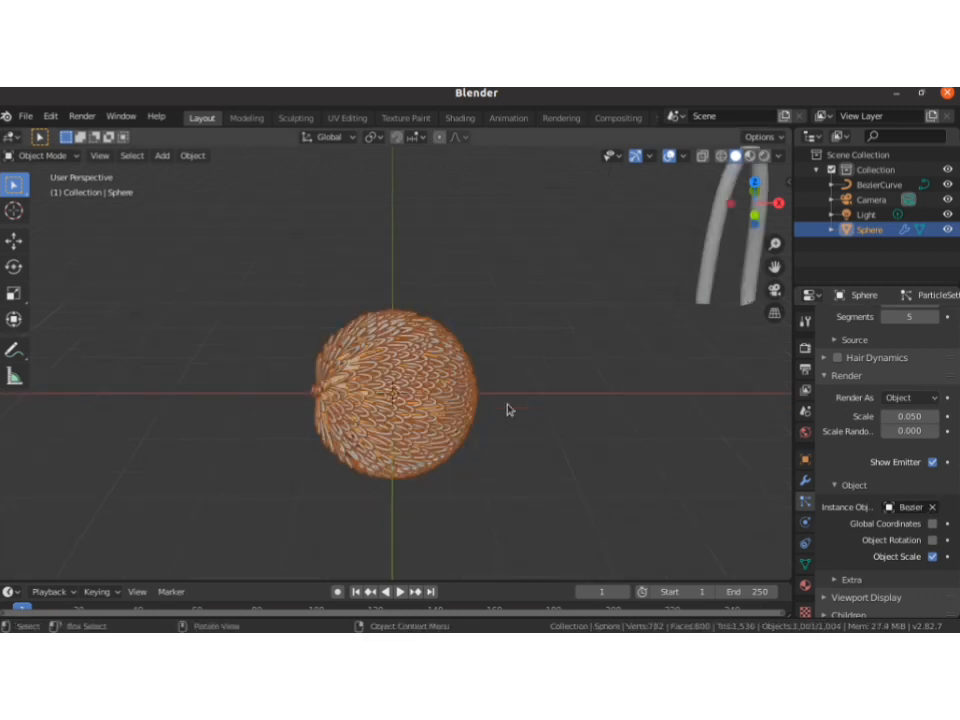
# Examine the curve instances covering the sphere from different angles and distances, and compare them with the source arch
pyautogui.scroll(-4, 507, 409)
pyautogui.scroll(-3, 507, 409)
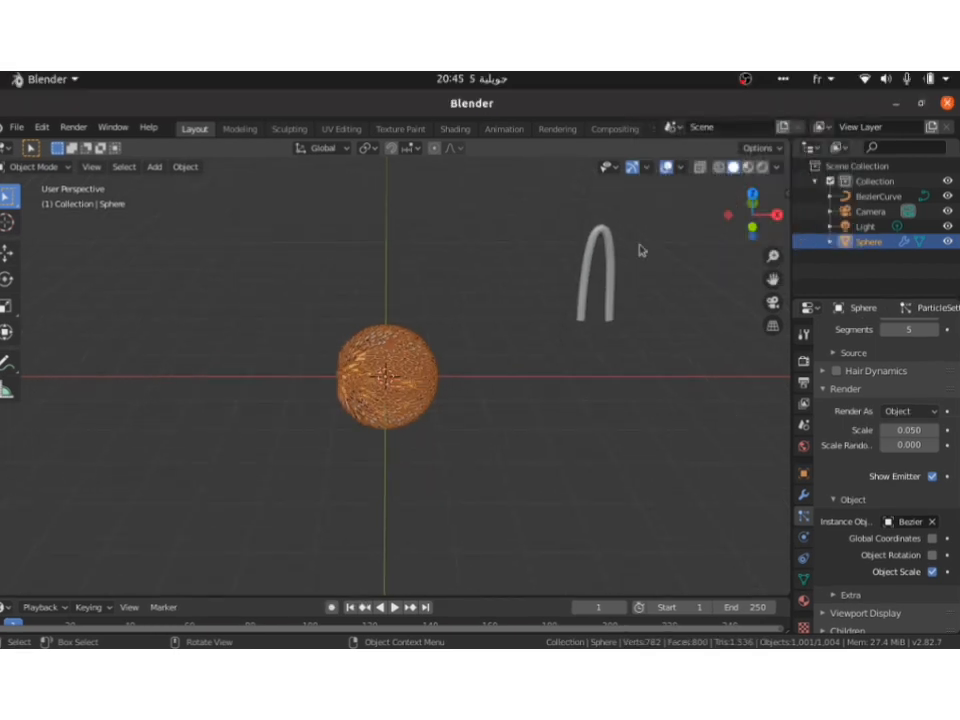
pyautogui.press('KP_6')
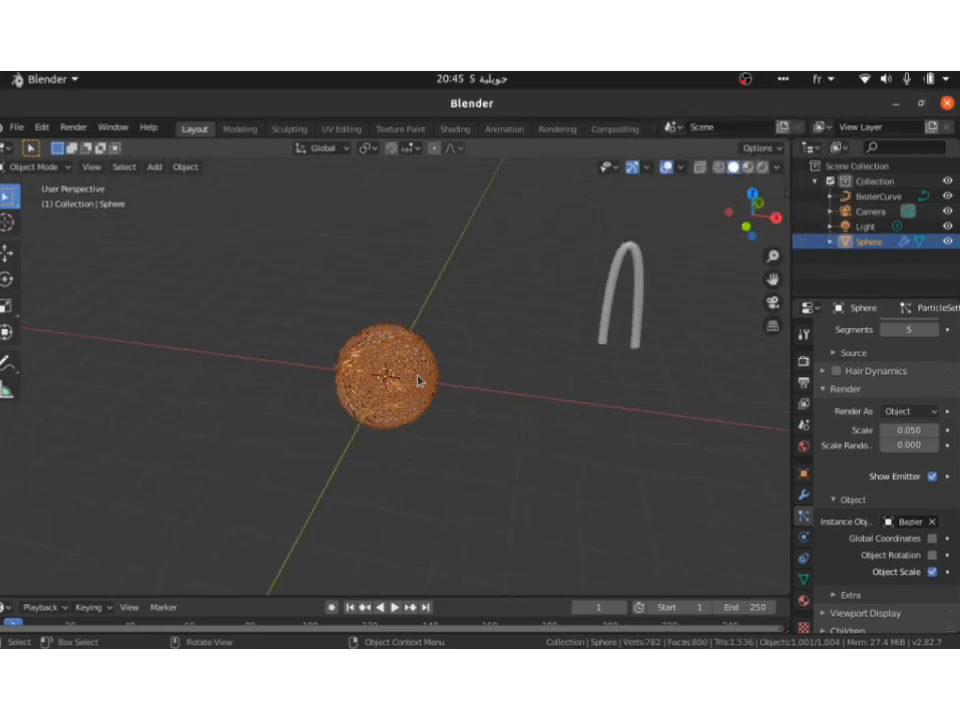
pyautogui.press('KP_2')
pyautogui.press('KP_8')
pyautogui.scroll(3, 418, 380)
pyautogui.press('KP_1')
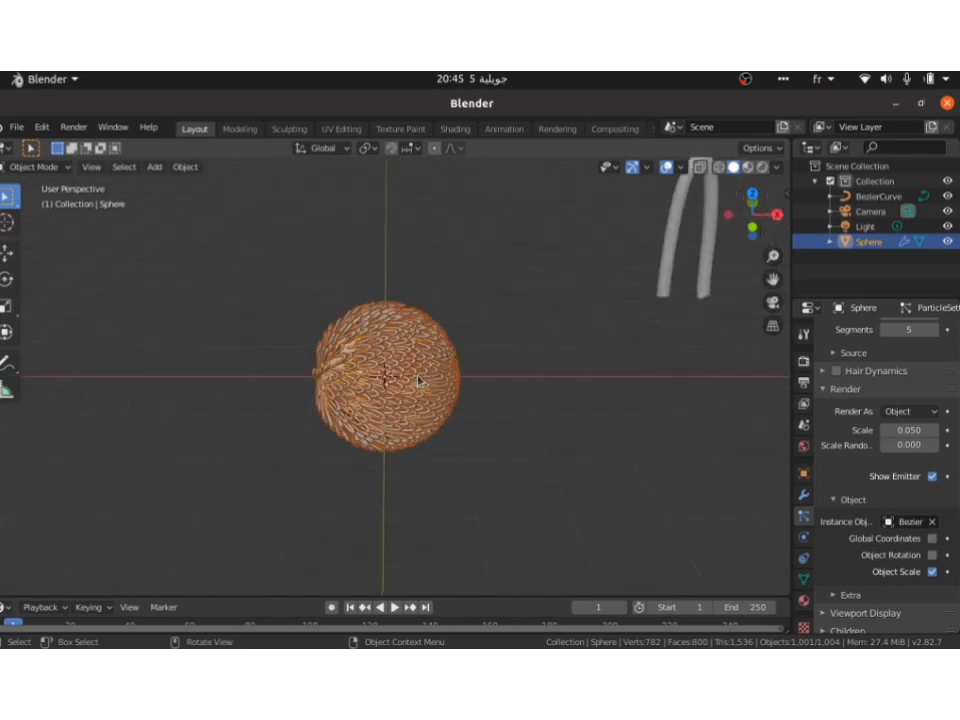
pyautogui.scroll(-2, 420, 381)
pyautogui.click(632, 273)
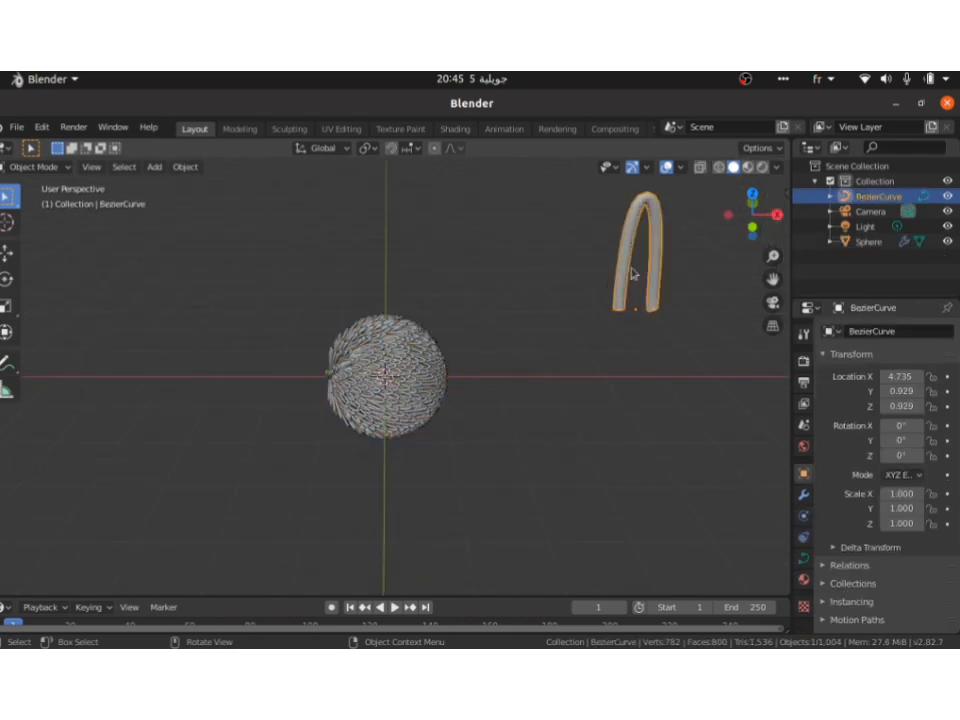
pyautogui.click(437, 383)
pyautogui.scroll(7, 449, 411)
pyautogui.scroll(-5, 449, 411)
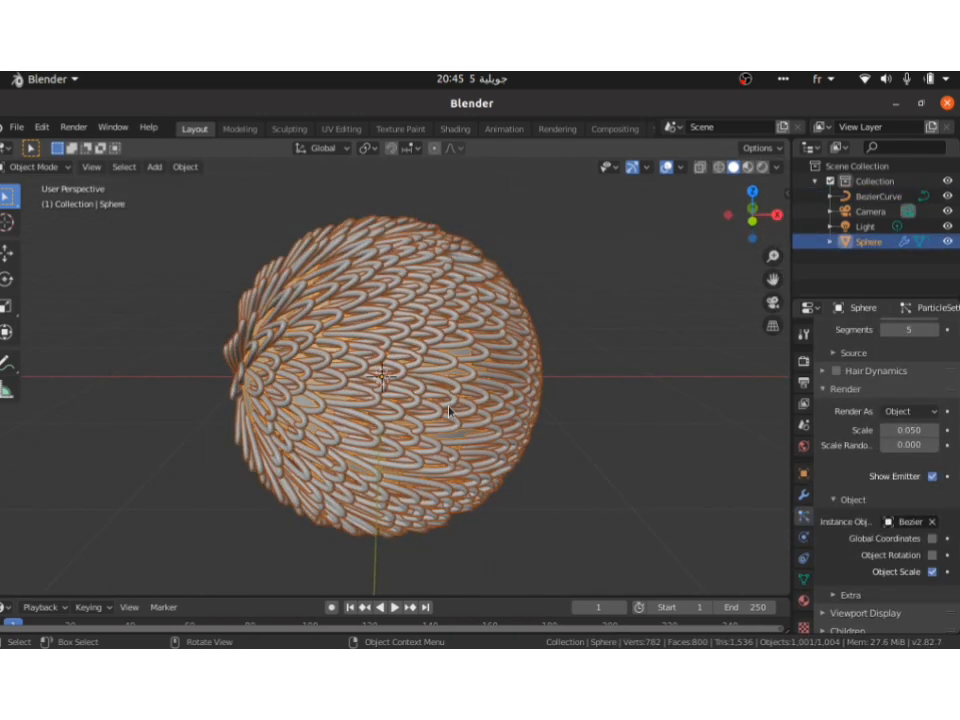
pyautogui.scroll(-3, 449, 411)
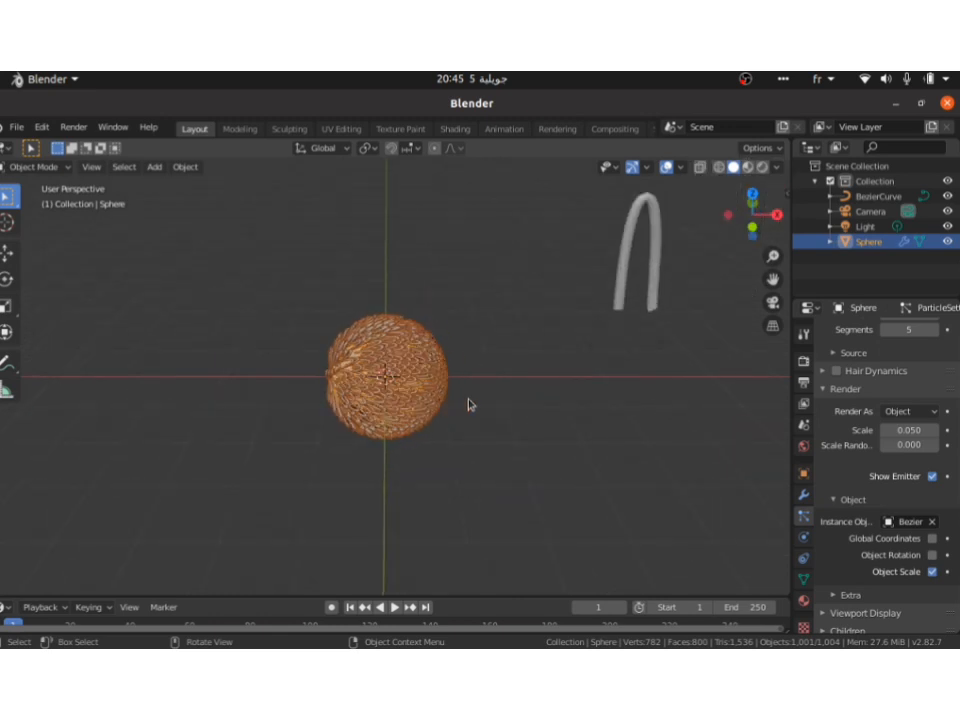
# Enable Object Rotation for the particles and freely rotate the arch curve to about X -74°, Y 59°, Z -106° so the strands point outward
pyautogui.click(900, 555)
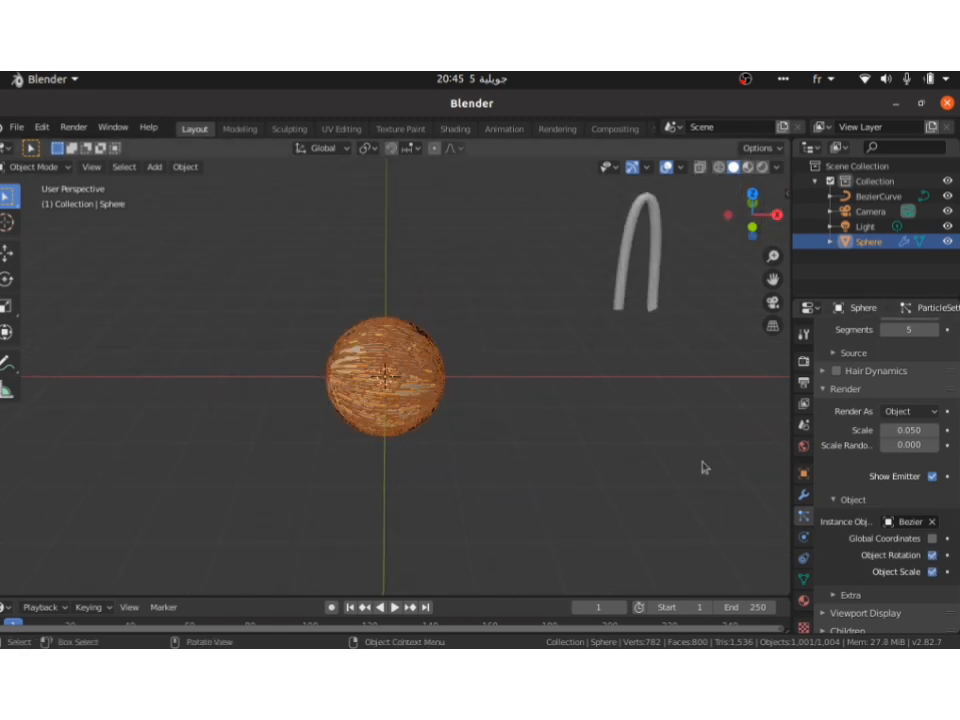
pyautogui.press('r')
pyautogui.press('Escape')
pyautogui.click(663, 257)
pyautogui.press('r')
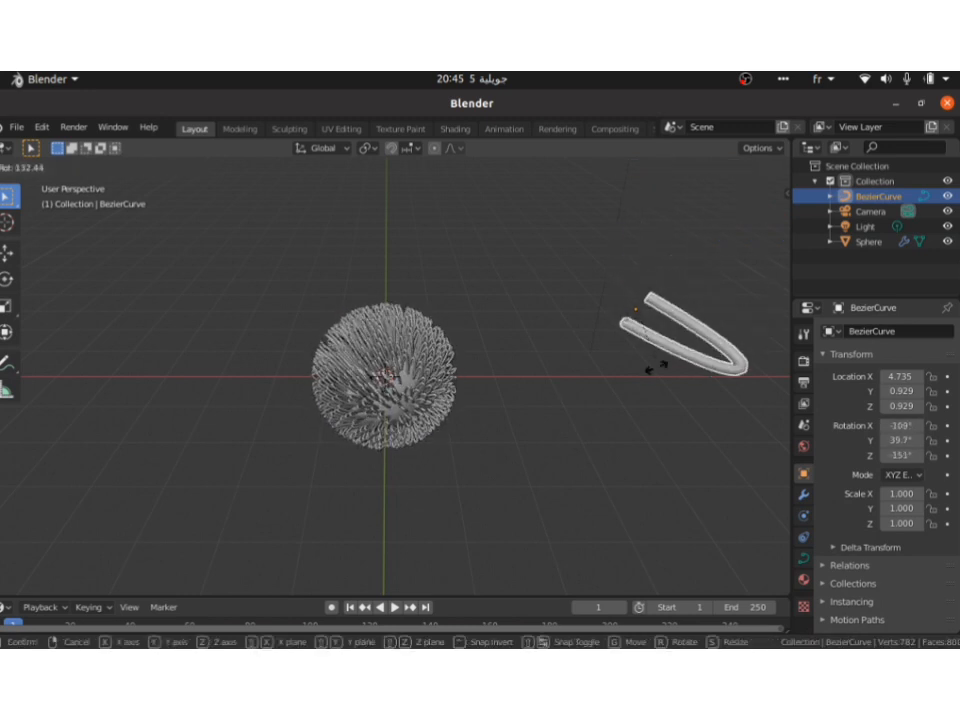
pyautogui.click(663, 322)
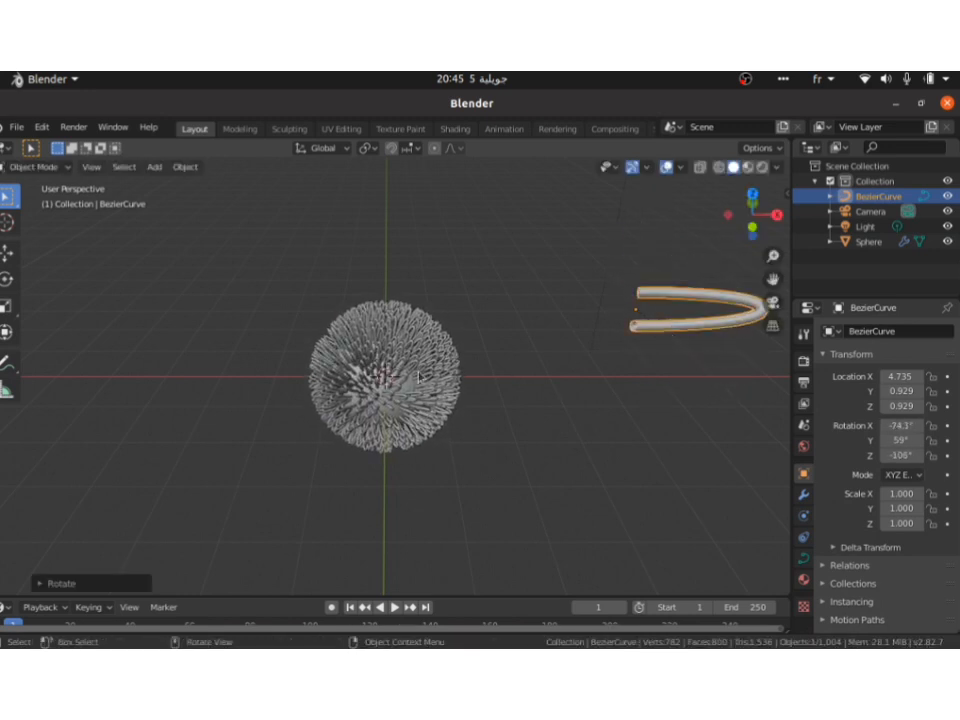
# Set the number of hair particles on the sphere to 10000
pyautogui.click(385, 375)
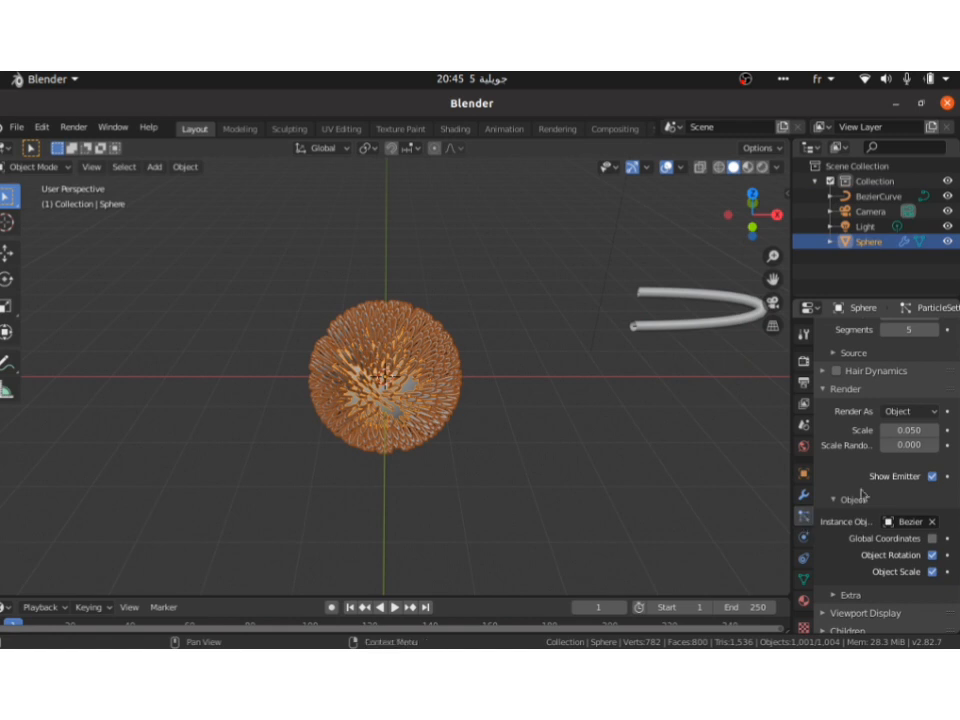
pyautogui.scroll(5, 858, 490)
pyautogui.click(908, 461)
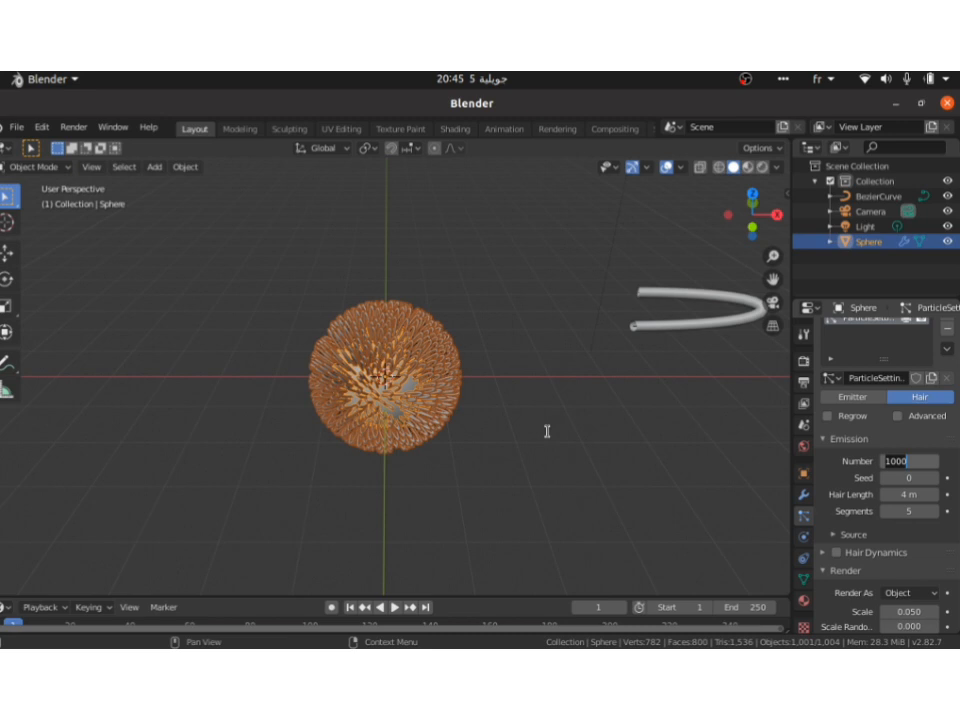
pyautogui.write('10')
pyautogui.press('Return')
pyautogui.moveTo(456, 403); pyautogui.dragTo(519, 407, button='middle')
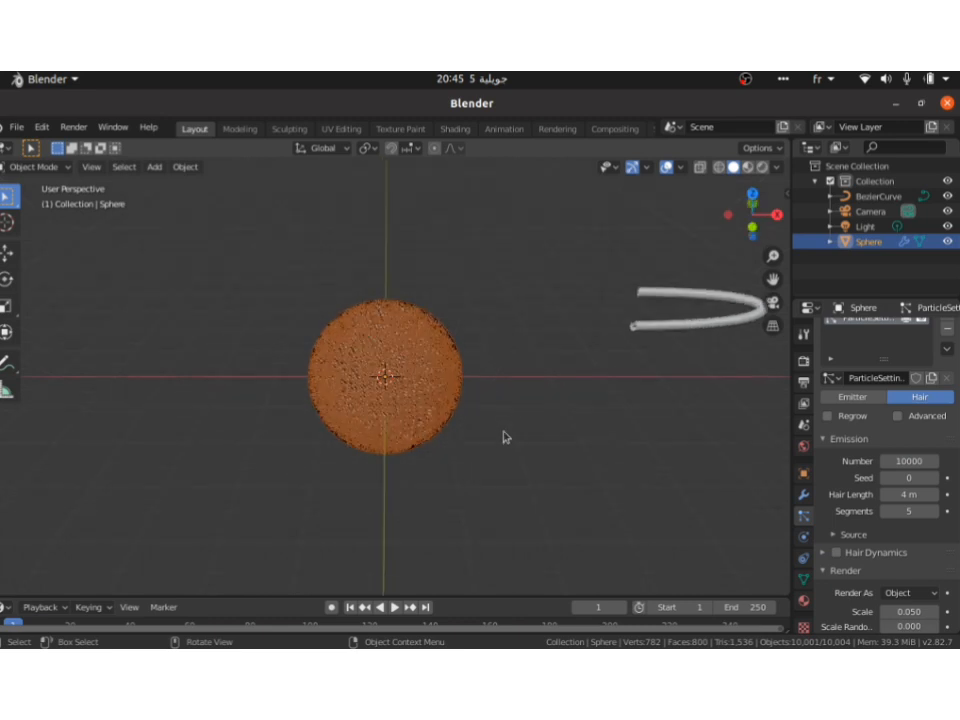
# Move the arch-shaped Bezier curve farther from the sphere, to about X 6.75, Y 1.45, Z 1.83
pyautogui.click(636, 325)
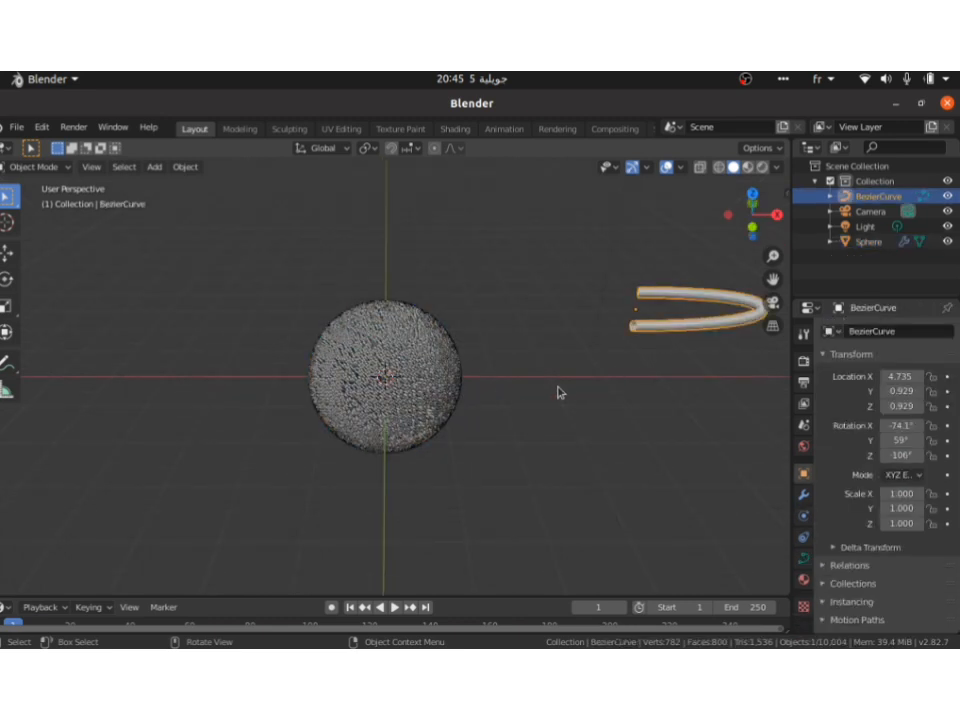
pyautogui.press('g')
pyautogui.click(668, 337)
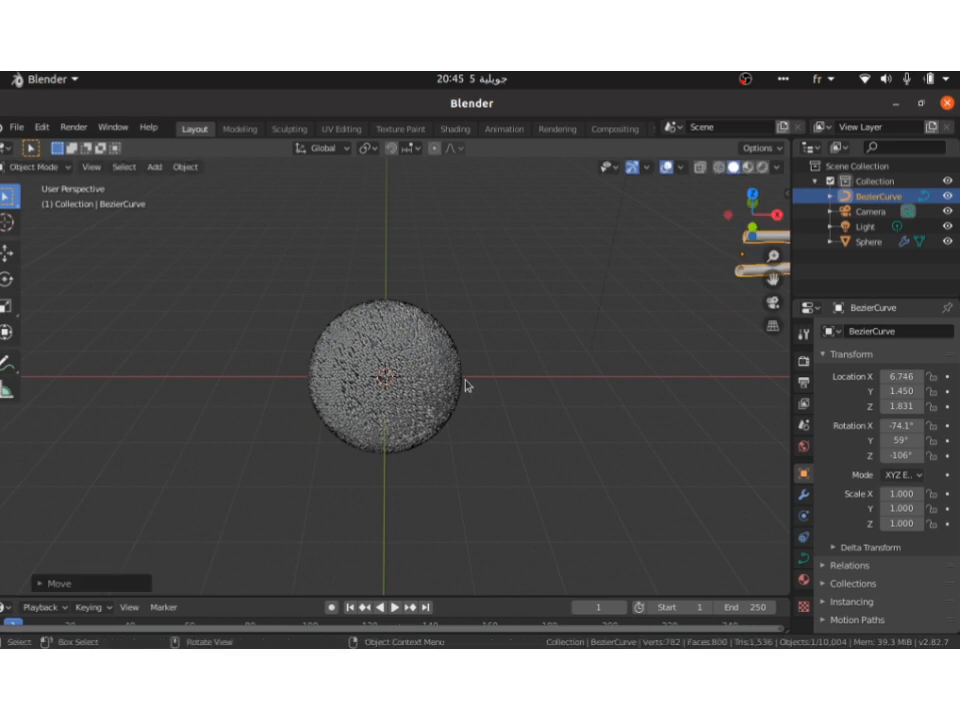
# Add a Turbulence force field and place it beside the sphere at about X -4.08, Y 0.28, Z 0.48
pyautogui.press('KP_2')
pyautogui.press('KP_2')
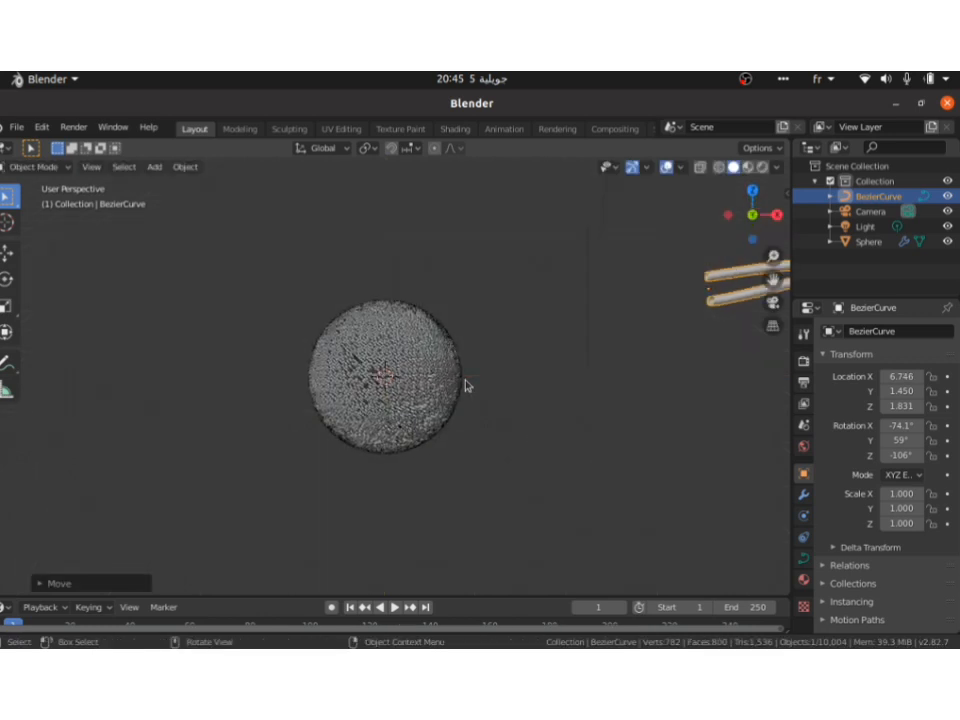
pyautogui.press('KP_2')
pyautogui.press('KP_2')
pyautogui.scroll(-2, 466, 386)
pyautogui.hotkey('shift', 'a')
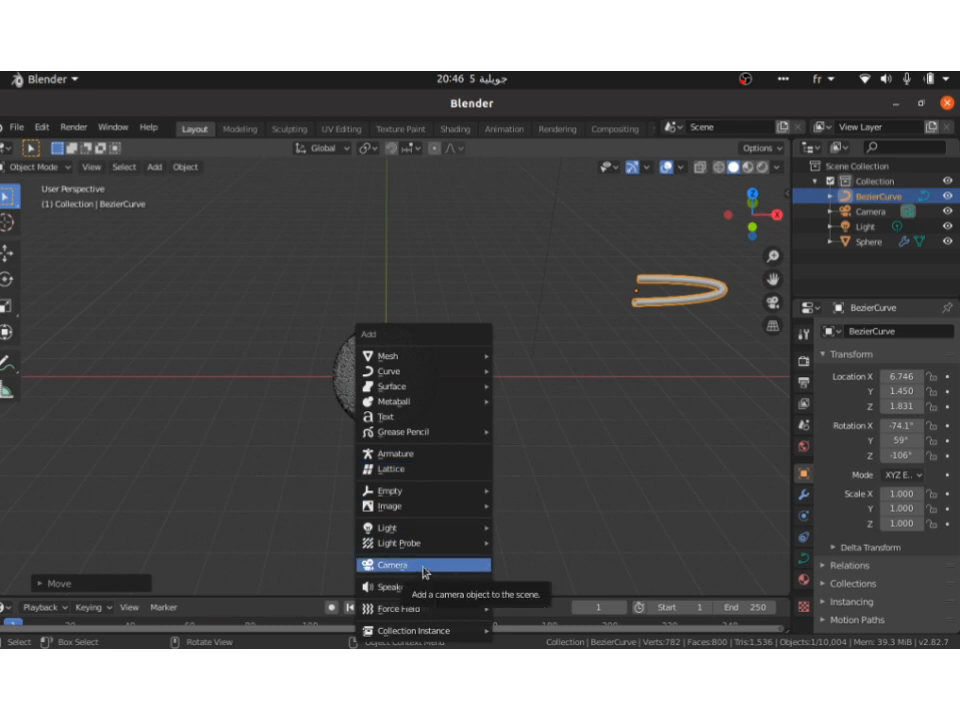
pyautogui.moveTo(420, 608)
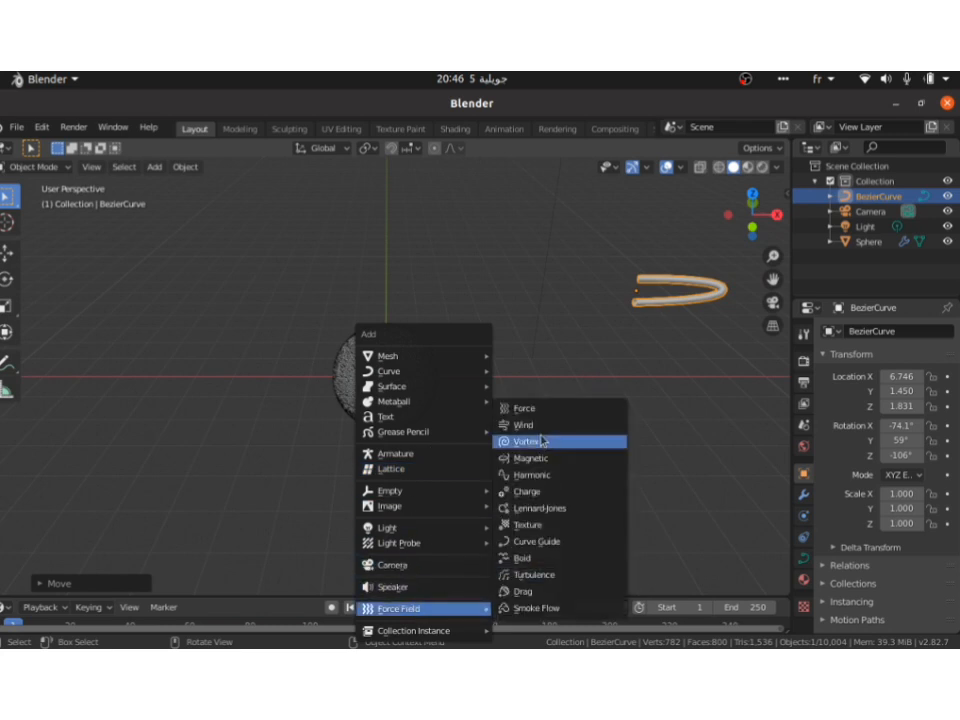
pyautogui.click(523, 575)
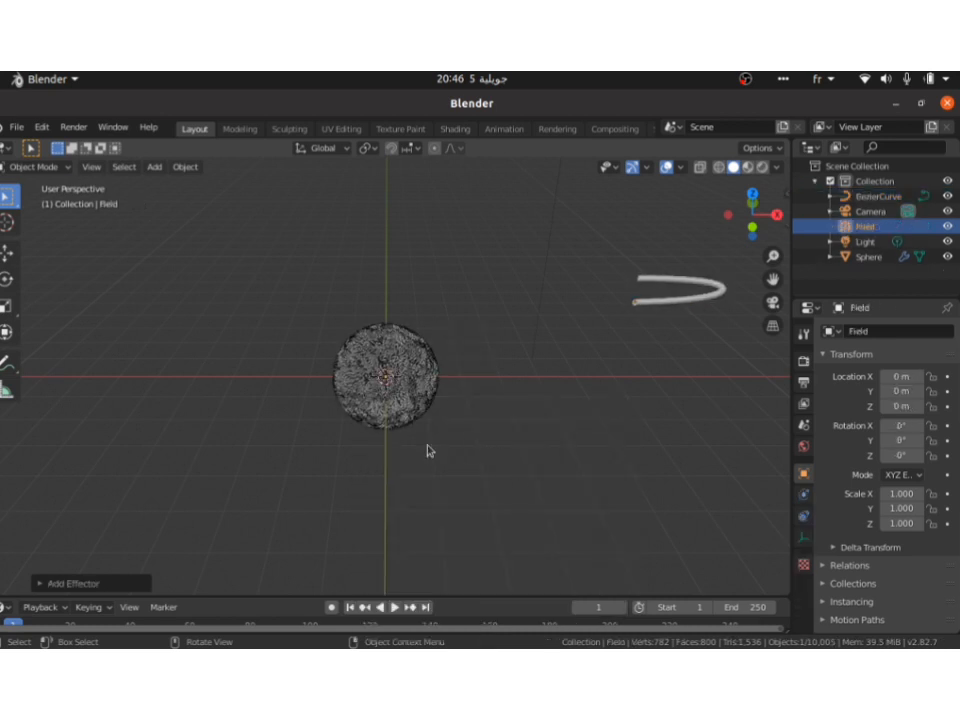
pyautogui.press('g')
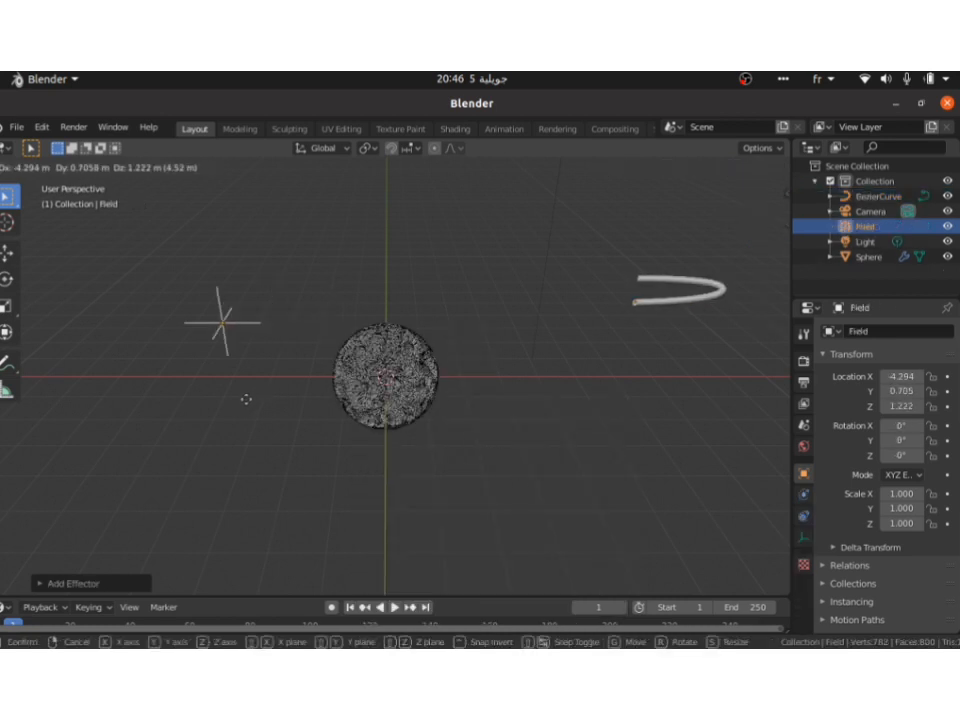
pyautogui.click(277, 433)
# Move the turbulence field farther from the sphere, to about X -5.24, Y -0.06, Z -0.80
pyautogui.click(415, 398)
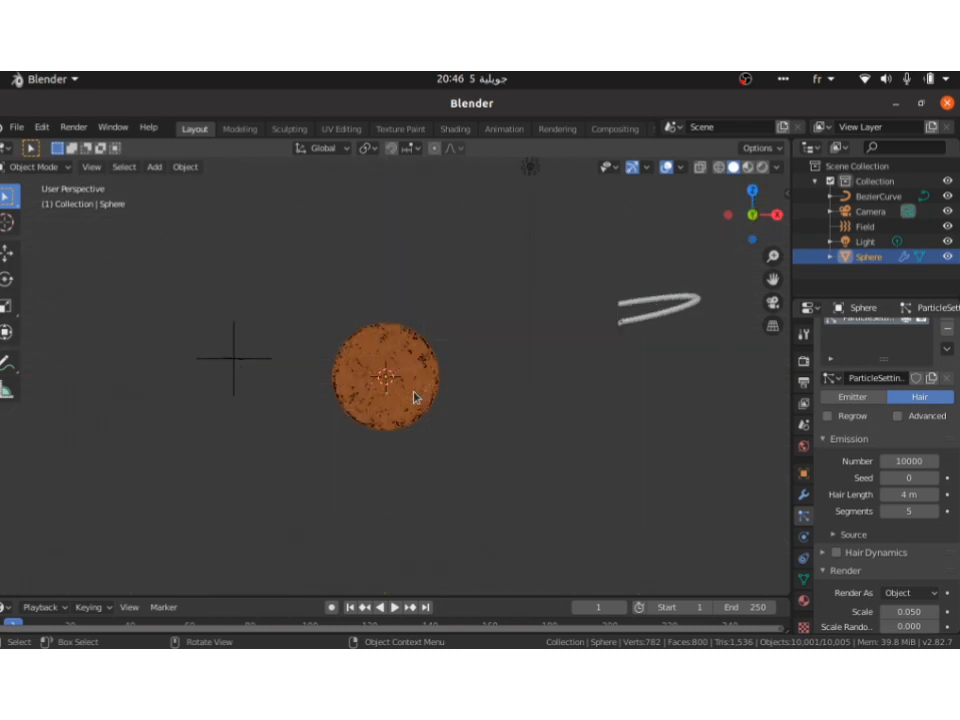
pyautogui.scroll(1, 415, 398)
pyautogui.scroll(-1, 415, 398)
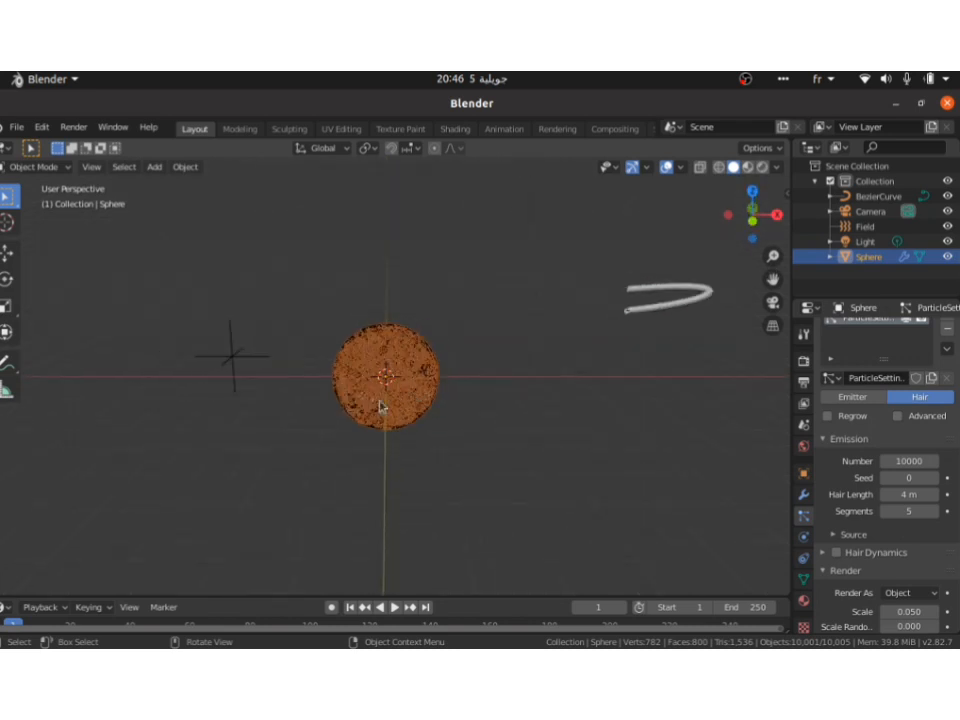
pyautogui.click(236, 392)
pyautogui.click(240, 352)
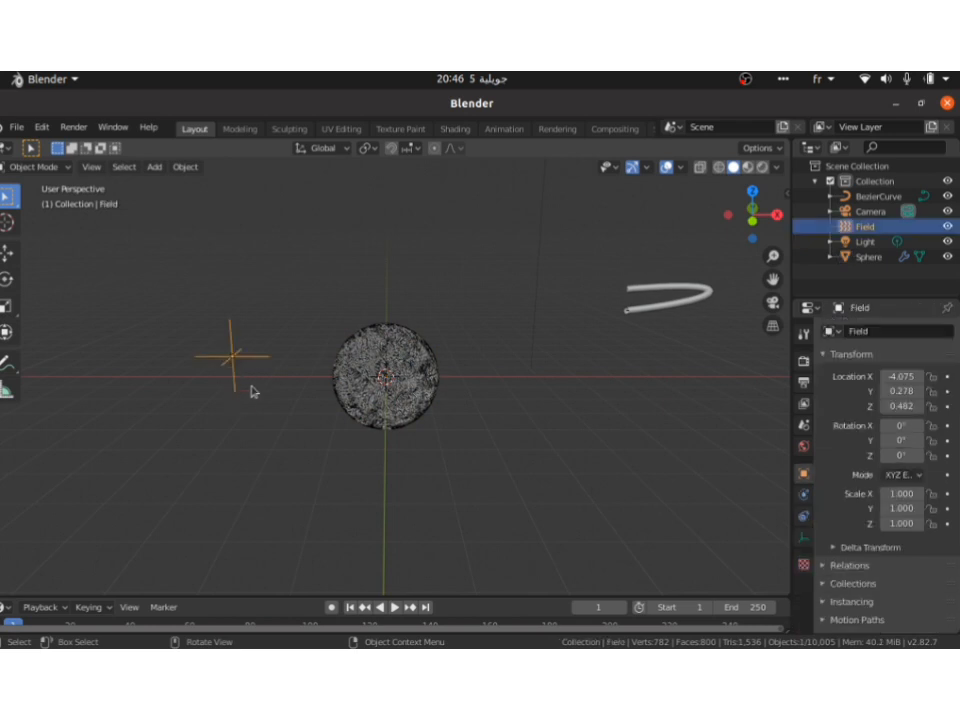
pyautogui.press('g')
pyautogui.click(215, 422)
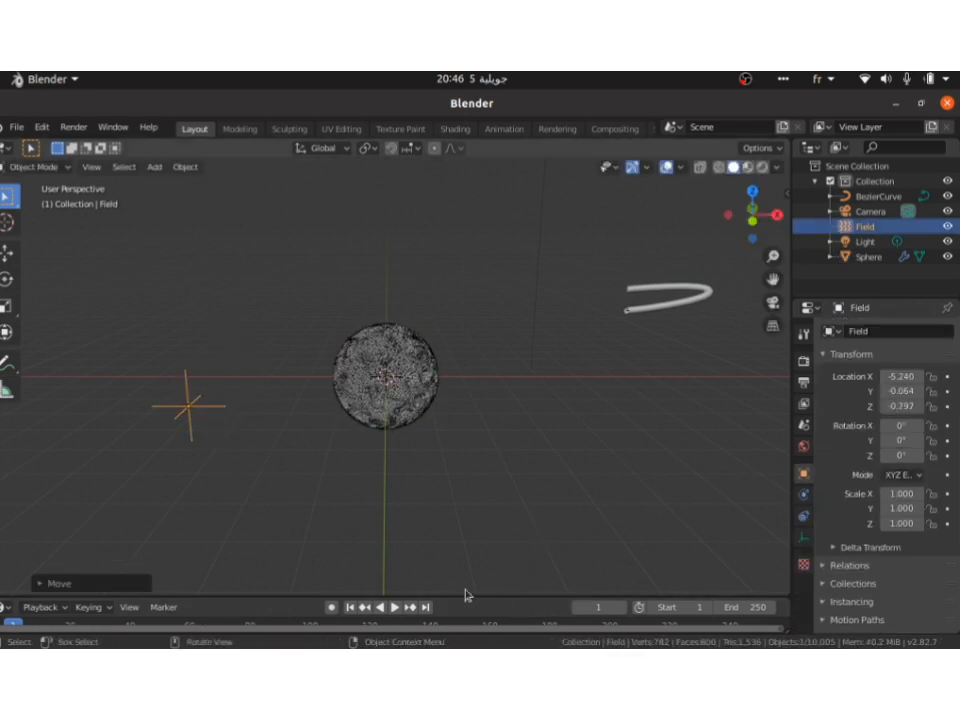
# Enlarge the timeline, show the object's transform values beside the viewport, and move the turbulence field out to about X -7.55, Y 0.02, Z -0.5
pyautogui.moveTo(251, 595); pyautogui.dragTo(221, 523)
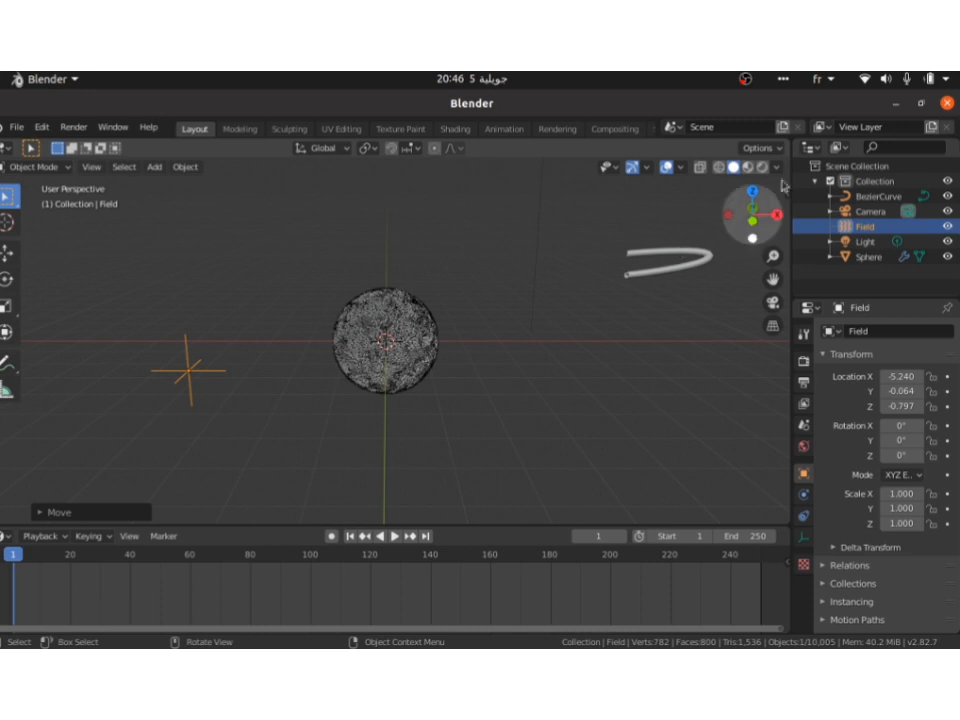
pyautogui.press('n')
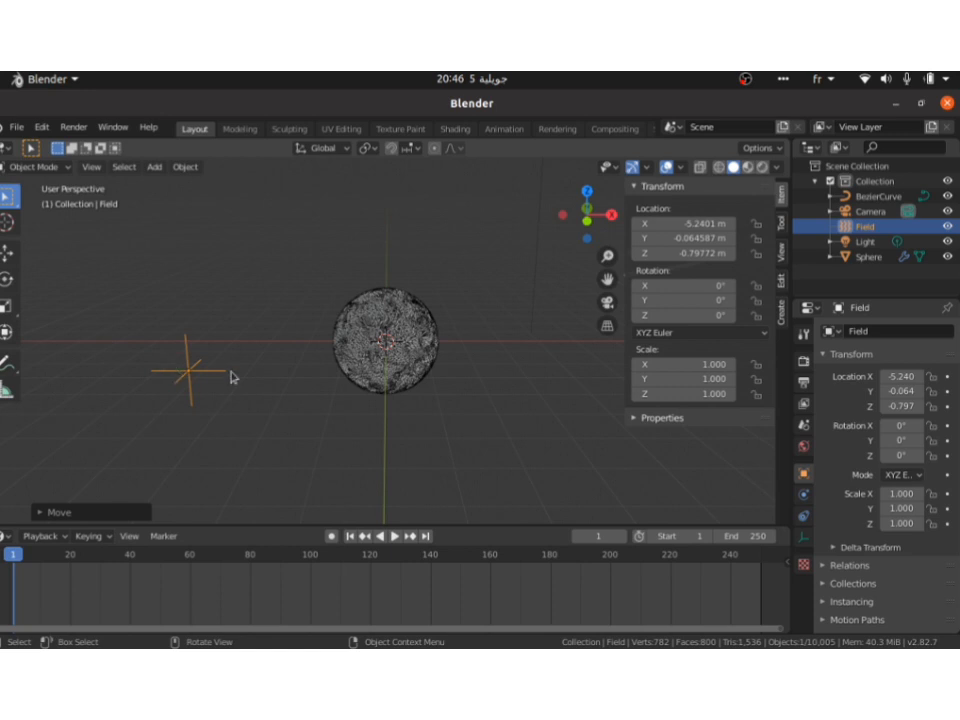
pyautogui.press('g')
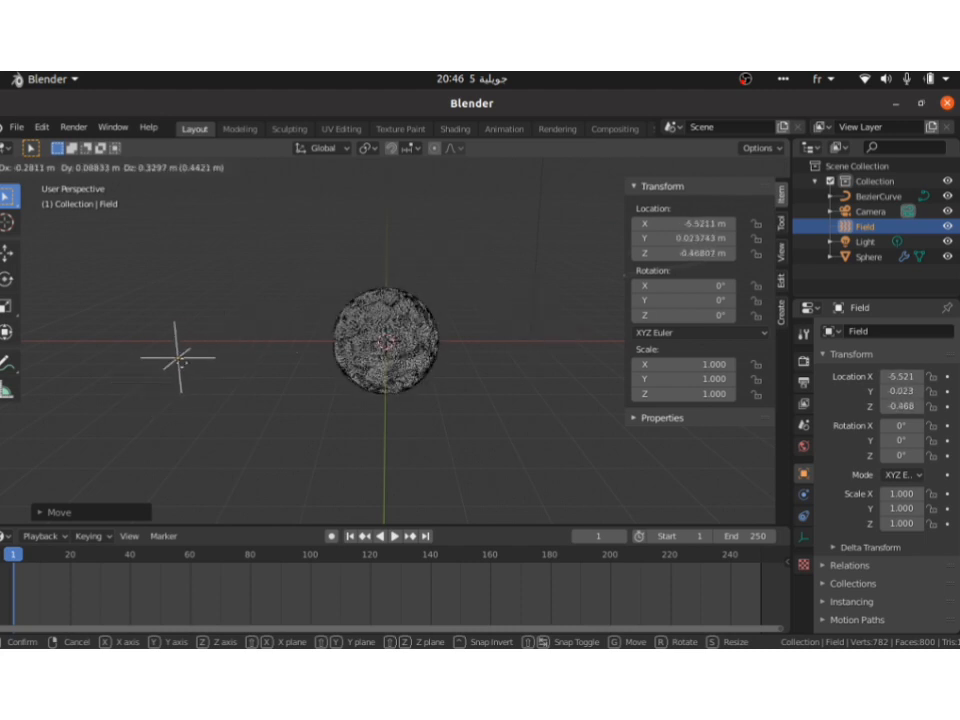
pyautogui.click(214, 369)
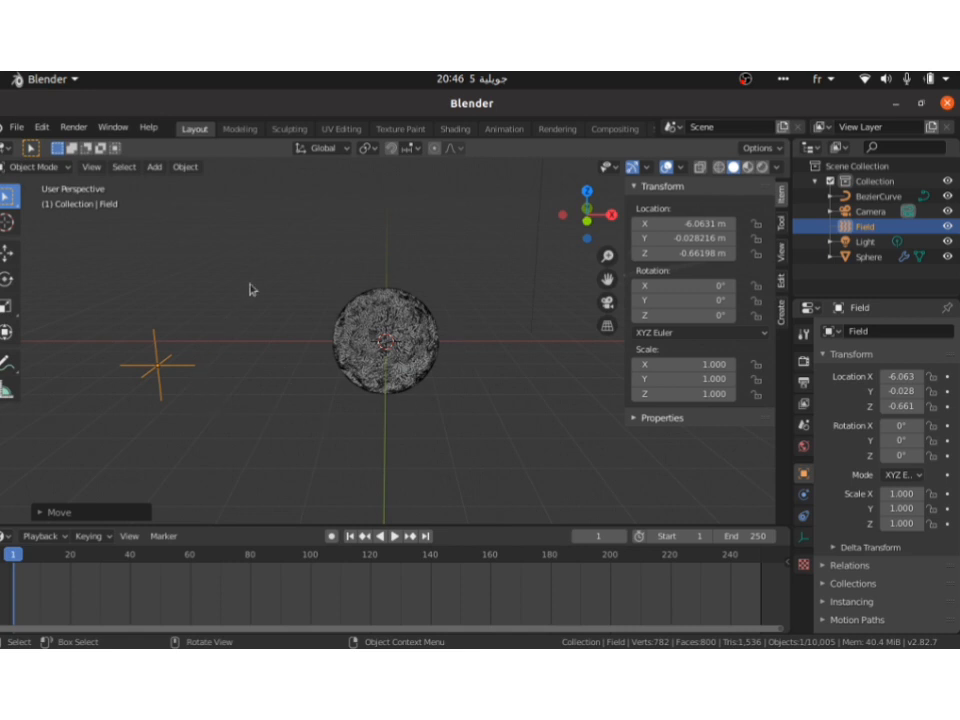
pyautogui.press('g')
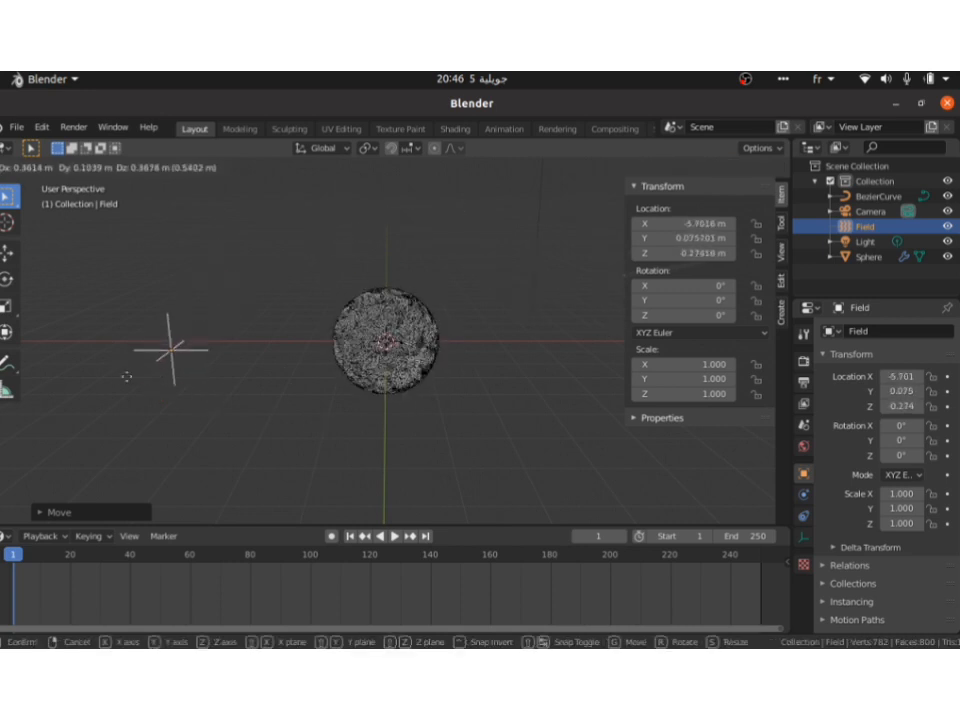
pyautogui.click(55, 385)
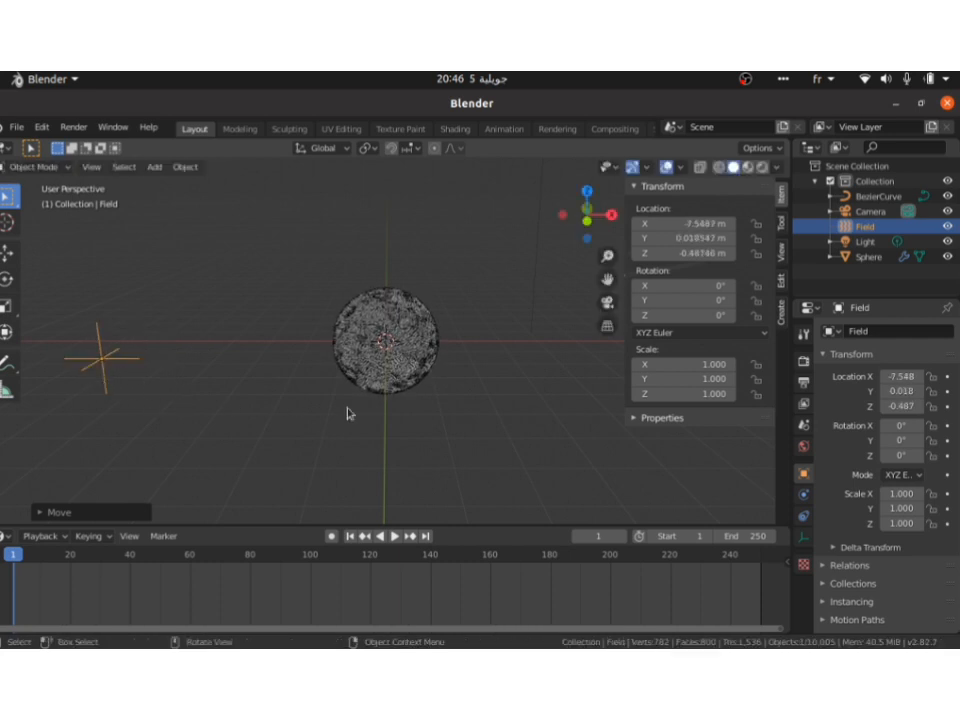
# Examine the looped strands on the sphere at different distances for the effect of the turbulence field
pyautogui.click(427, 339)
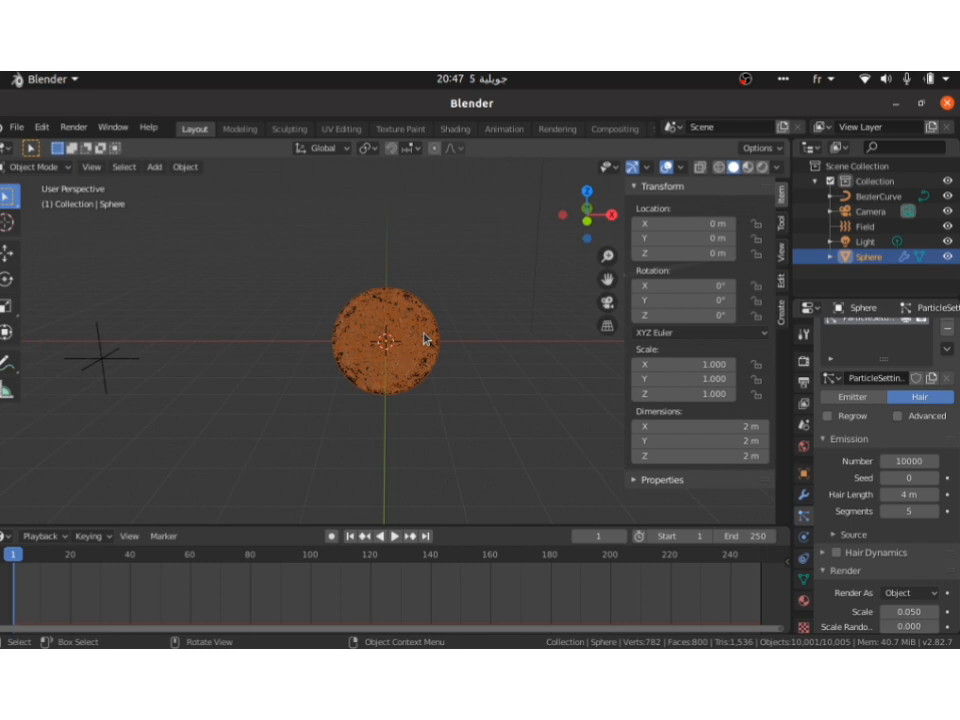
pyautogui.scroll(5, 427, 339)
pyautogui.scroll(-6, 427, 339)
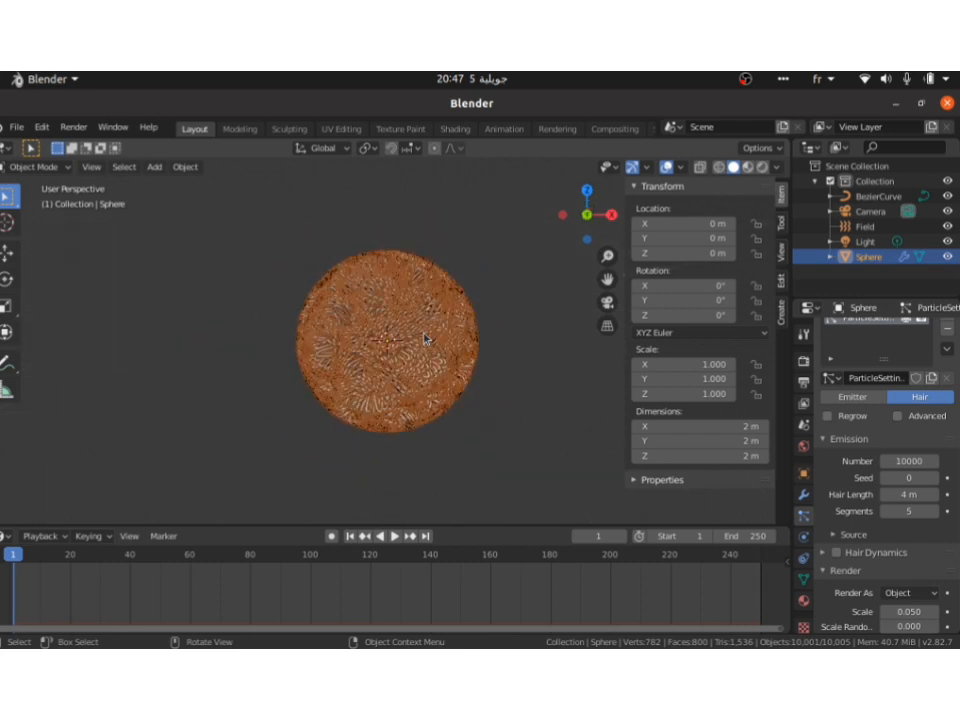
pyautogui.press('KP_8')
pyautogui.scroll(2, 424, 339)
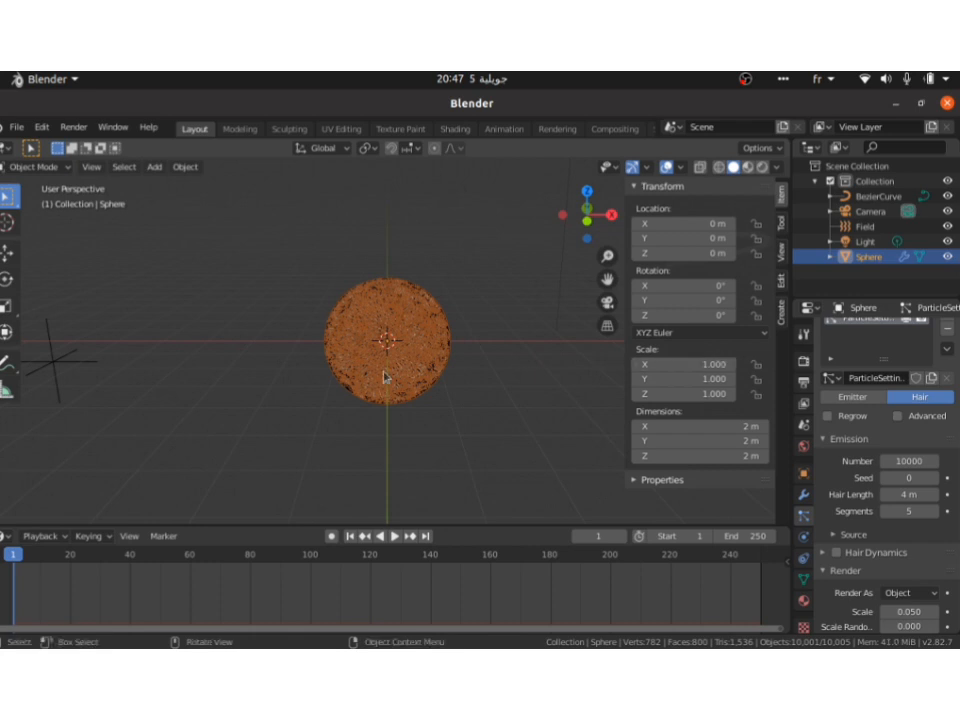
pyautogui.hotkey('shift', 'a')
pyautogui.press('Escape')
# Delete the existing light and add a new Point light at the origin in its place
pyautogui.click(557, 309)
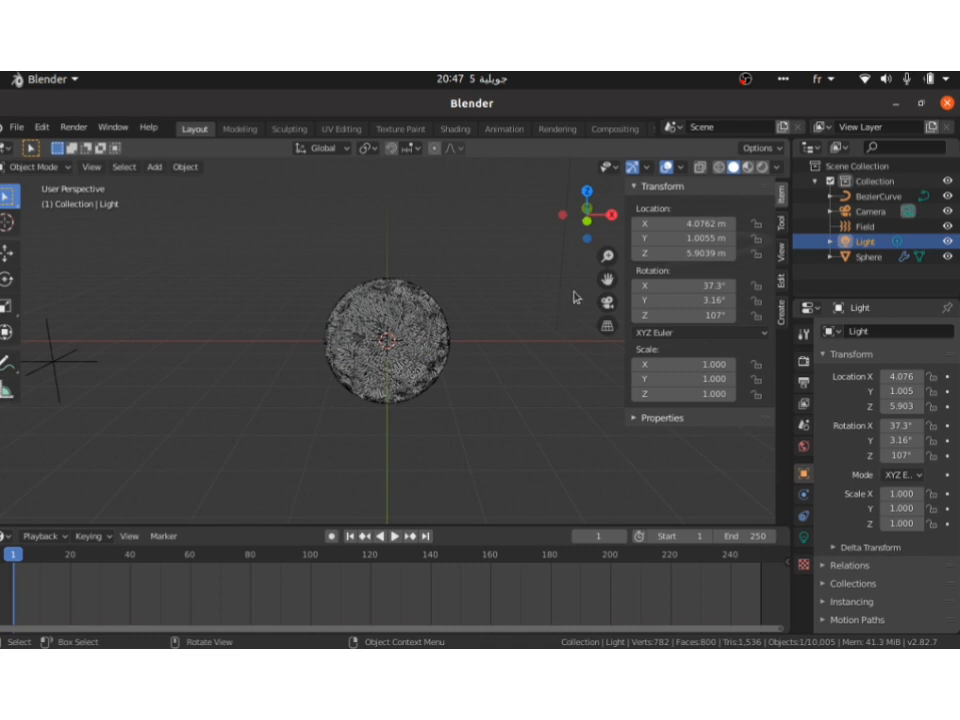
pyautogui.press('Delete')
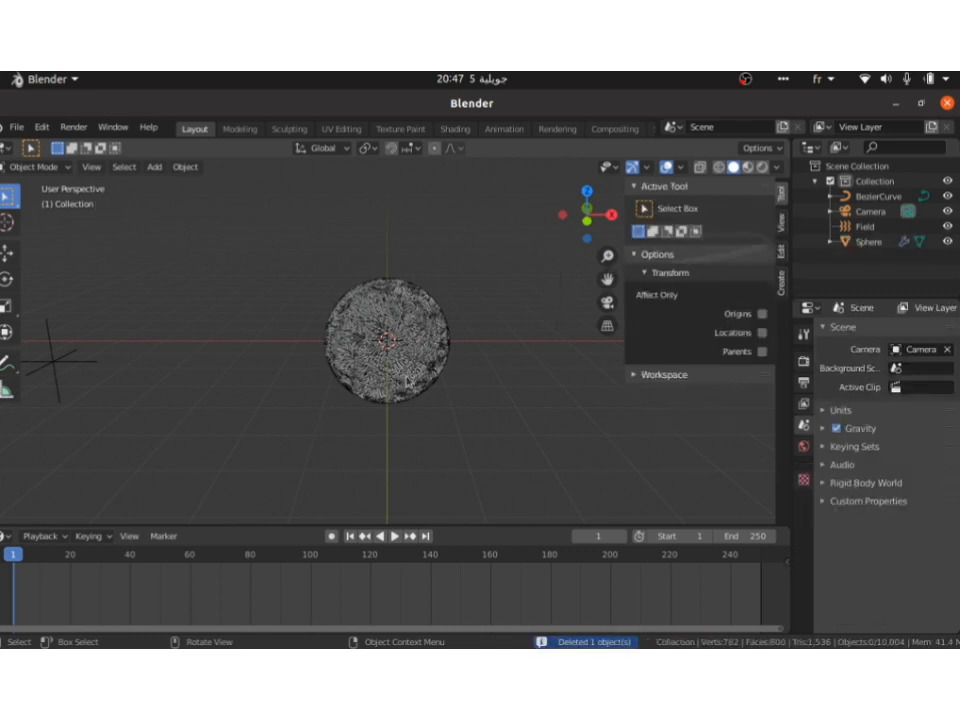
pyautogui.hotkey('shift', 'a')
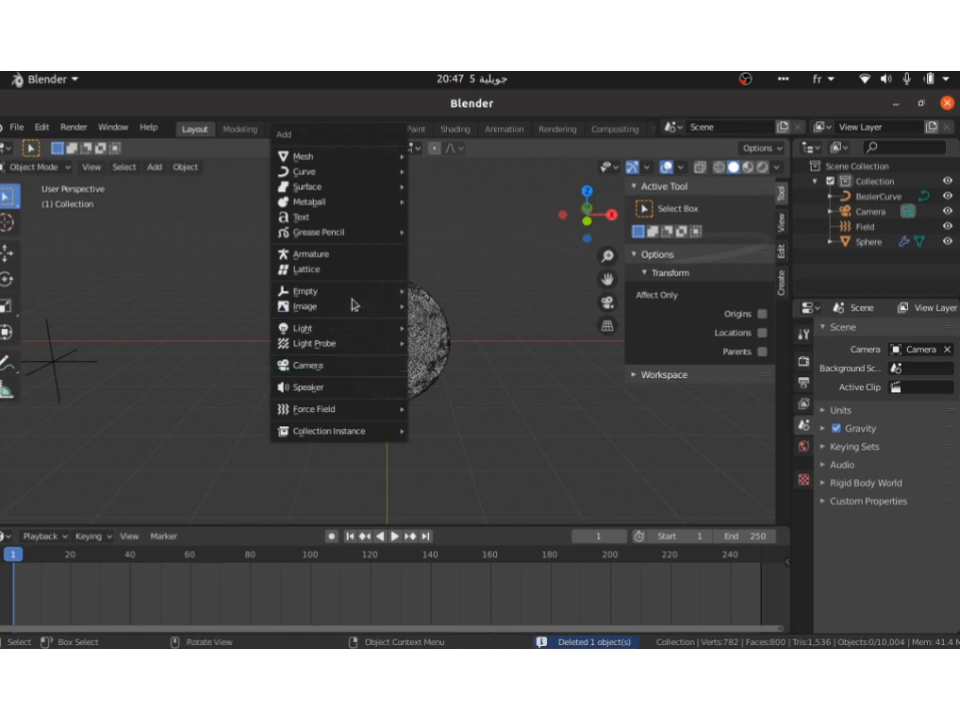
pyautogui.moveTo(352, 331)
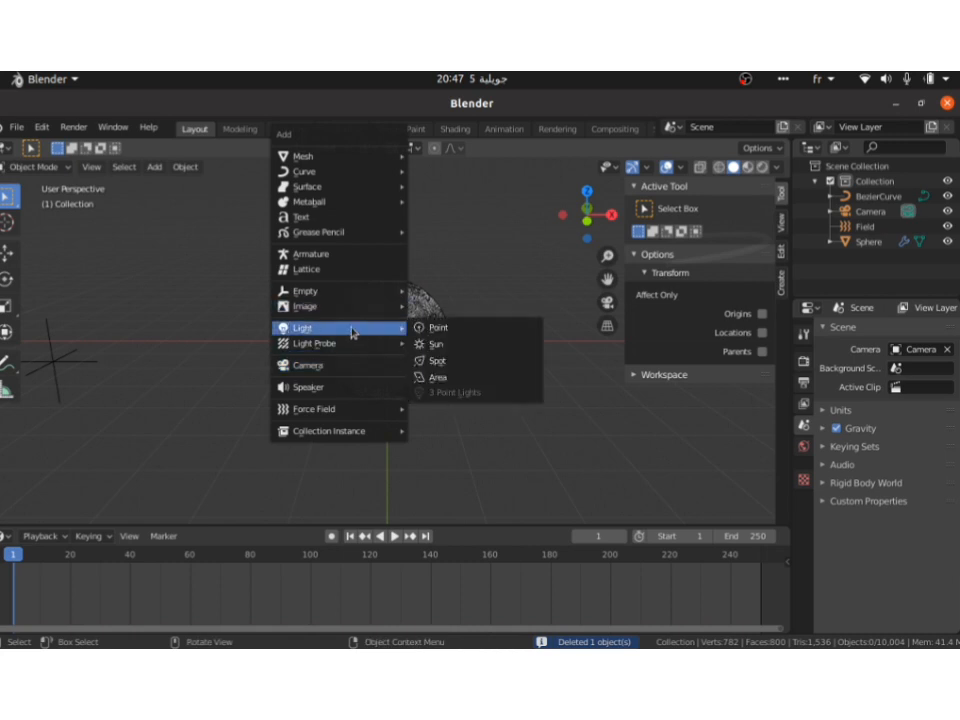
pyautogui.click(460, 338)
pyautogui.moveTo(460, 337); pyautogui.dragTo(461, 337, button='middle')
pyautogui.press('g')
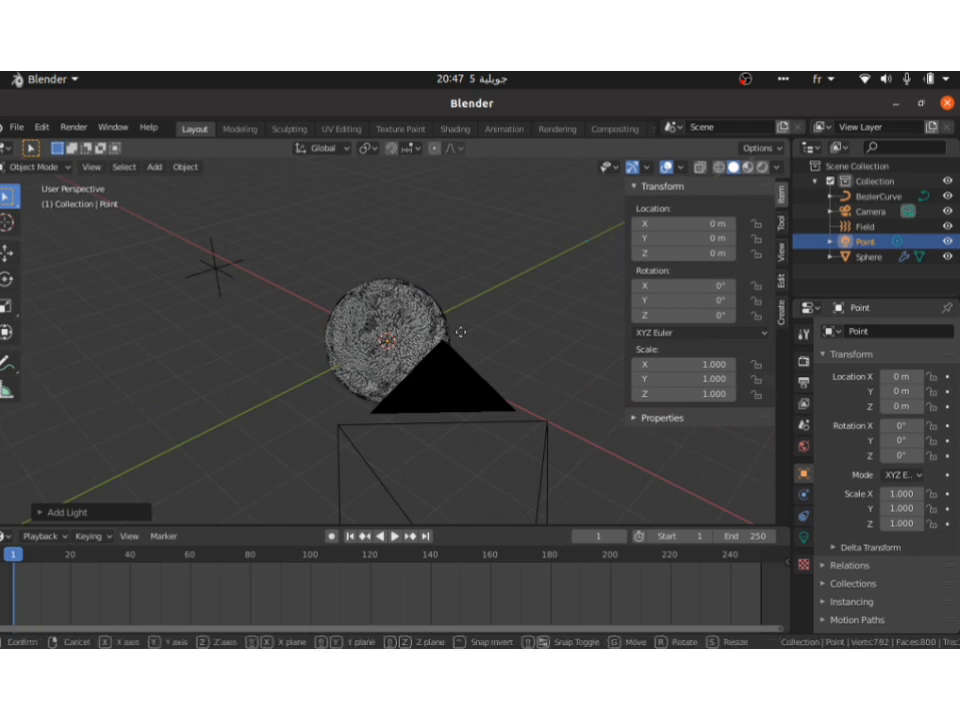
pyautogui.press('x')
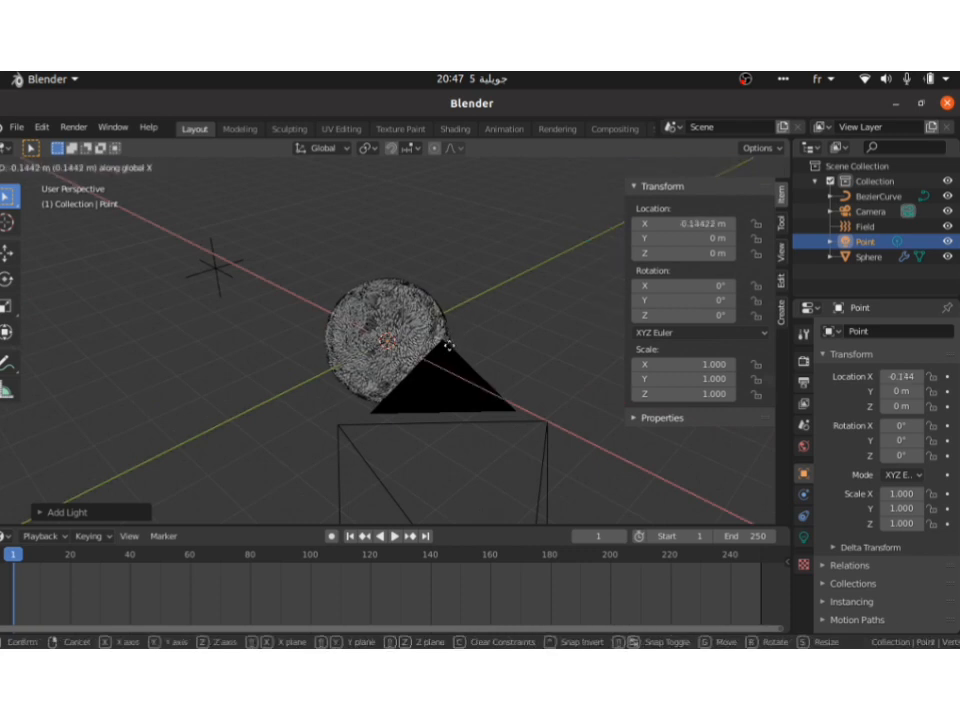
pyautogui.press('Escape')
# Move the point light along the Y axis to about -1.10 m
pyautogui.press('g')
pyautogui.press('y')
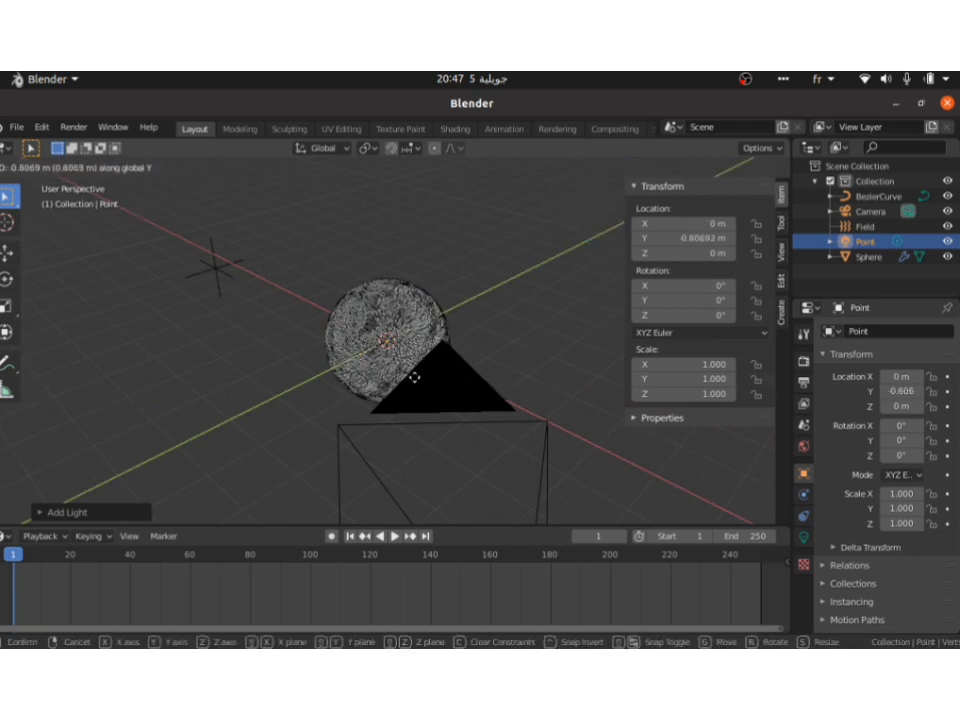
pyautogui.click(417, 373)
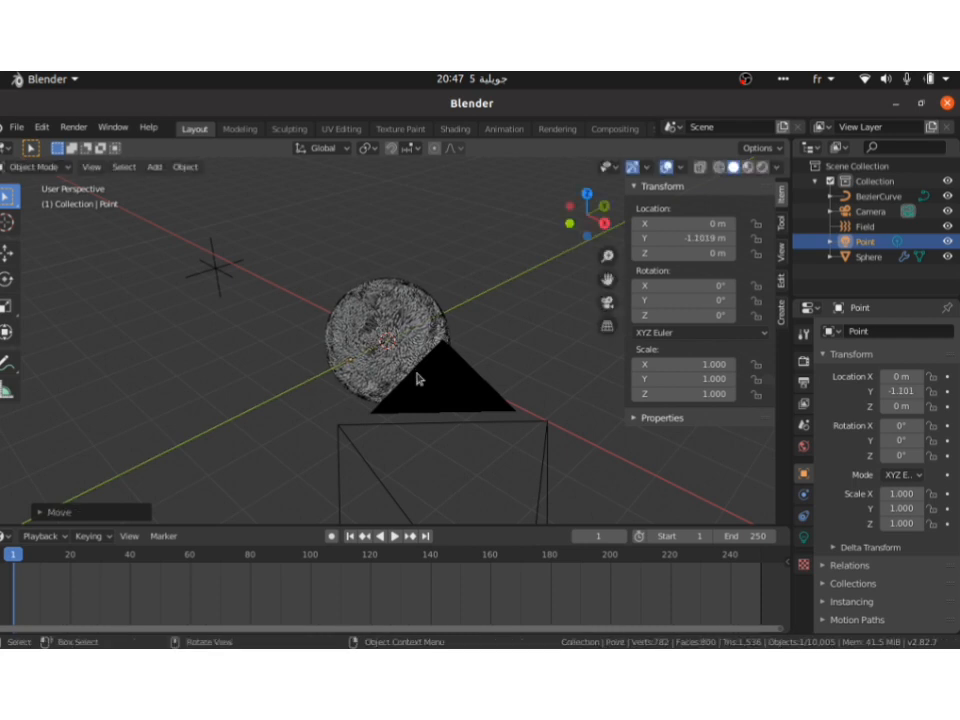
# Set the point light's power to 400 W and switch the viewport to Rendered shading
pyautogui.press('KP_4')
pyautogui.press('KP_4')
pyautogui.press('KP_4')
pyautogui.press('KP_4')
pyautogui.press('KP_2')
pyautogui.press('KP_6')
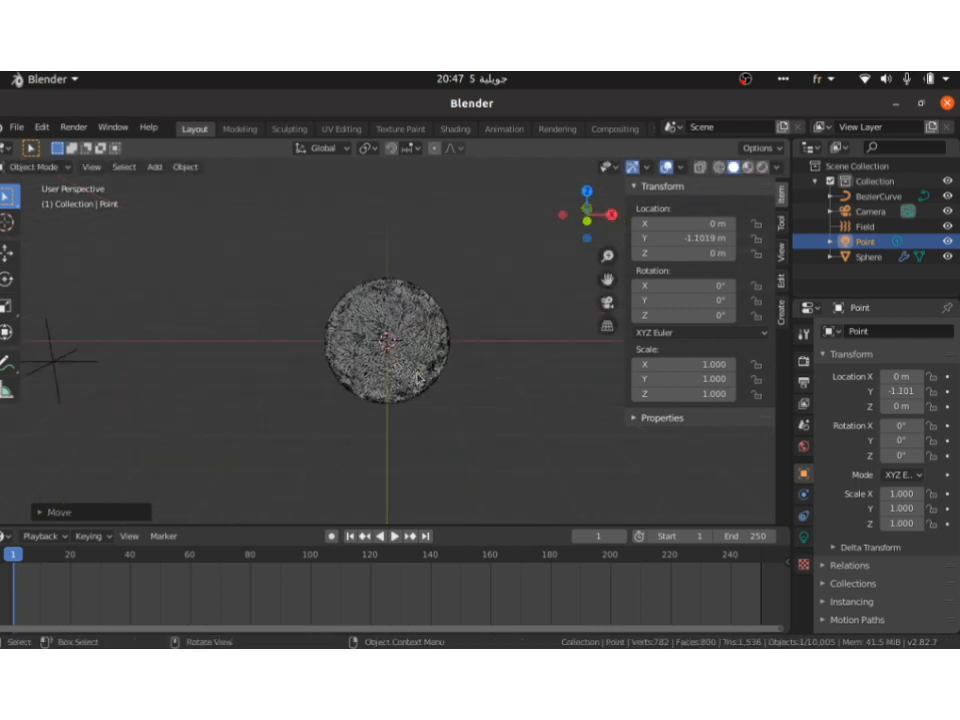
pyautogui.click(803, 537)
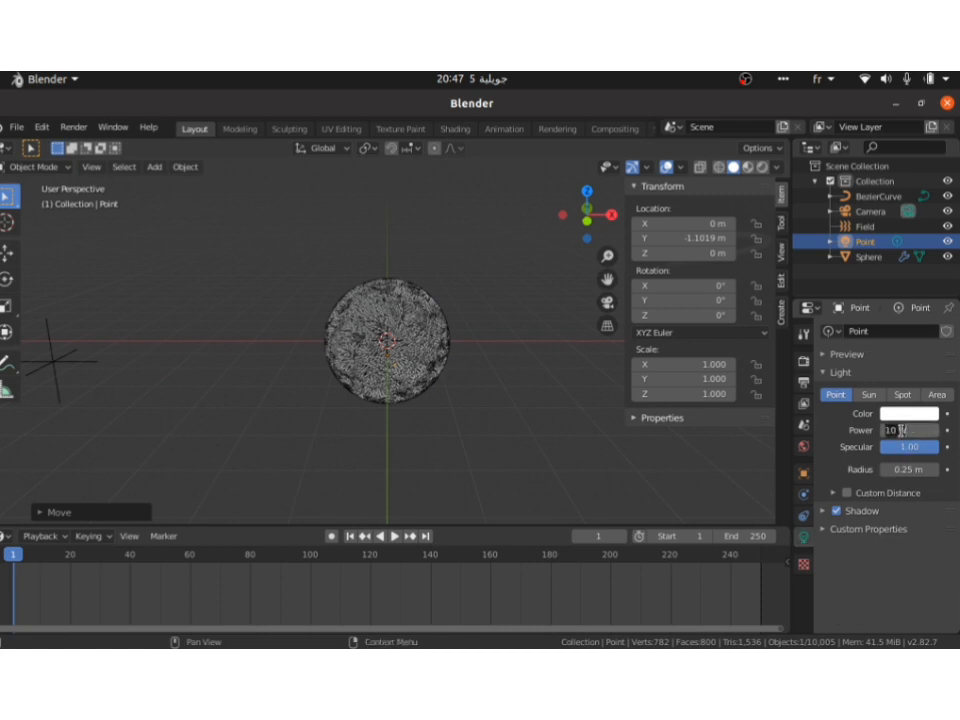
pyautogui.write('1.')
pyautogui.write('00')
pyautogui.press('Return')
pyautogui.press('z')
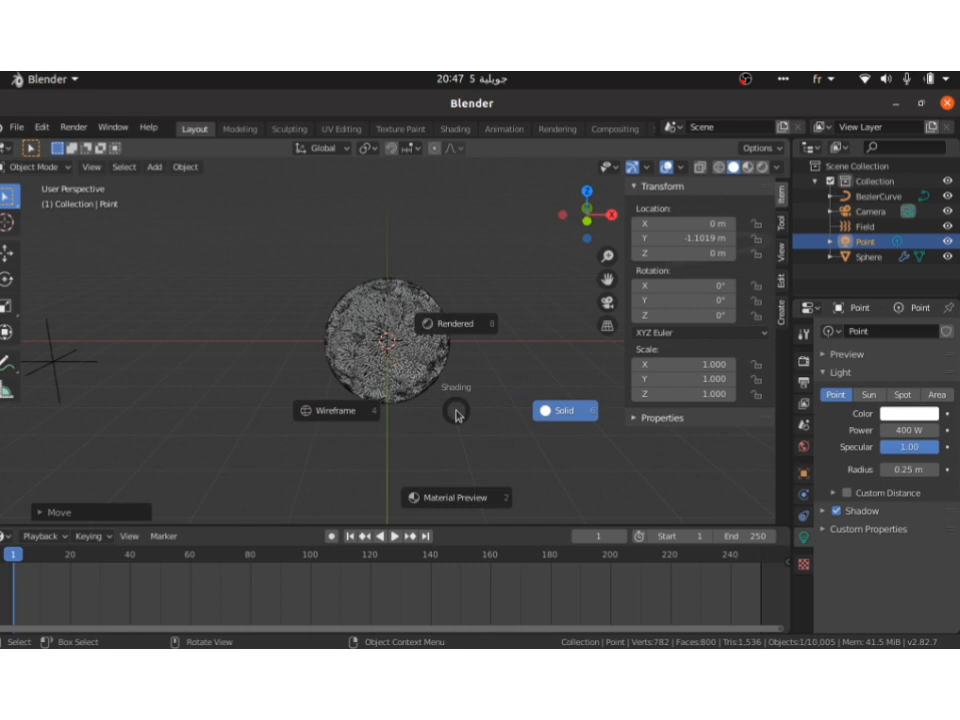
pyautogui.press('8')
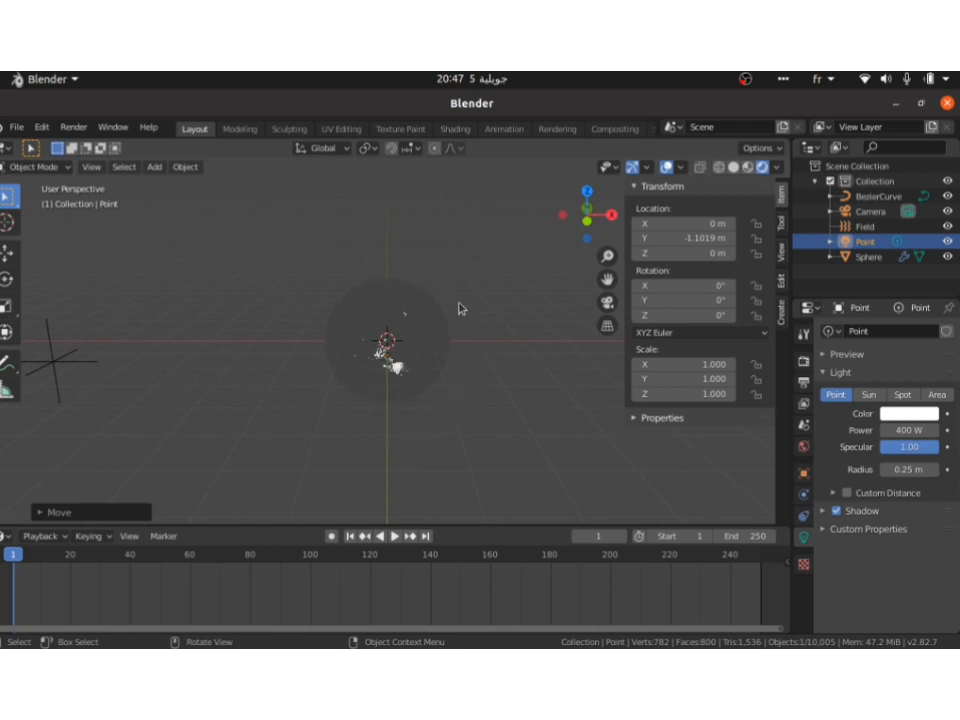
# Colour the point light a saturated blue with hue about 0.635, saturation 1 and value 1
pyautogui.click(898, 419)
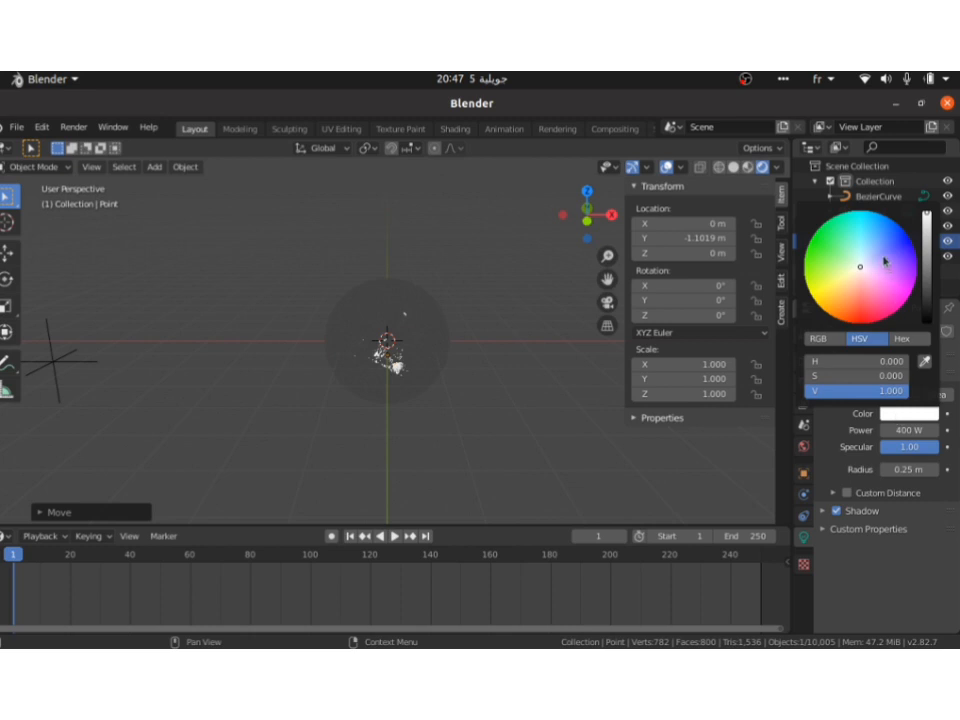
pyautogui.moveTo(880, 242); pyautogui.dragTo(902, 229)
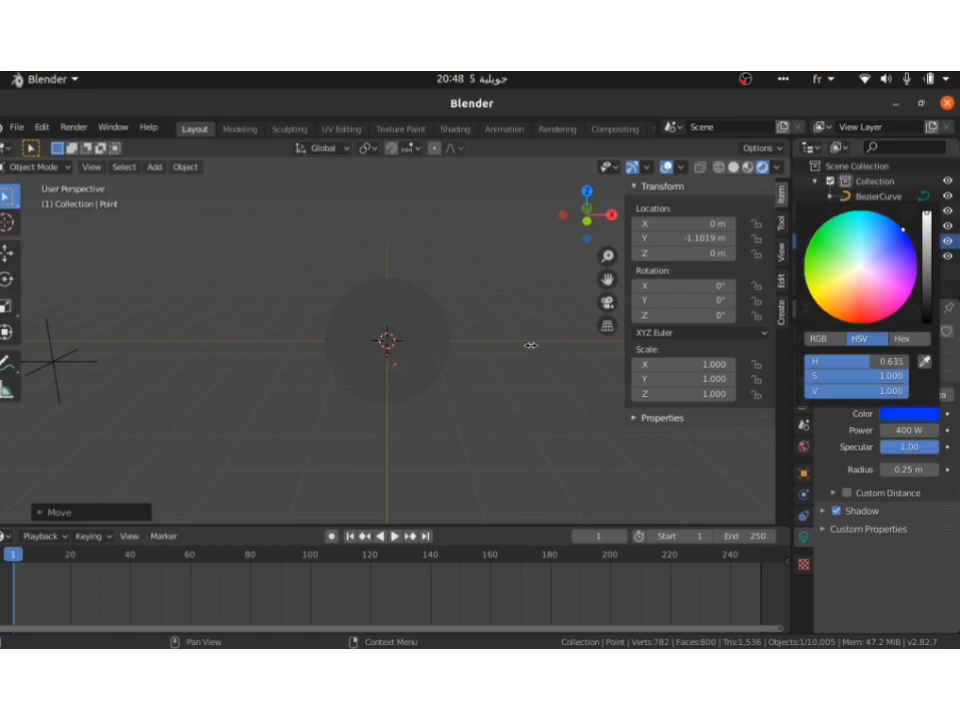
pyautogui.click(893, 416)
pyautogui.click(893, 416)
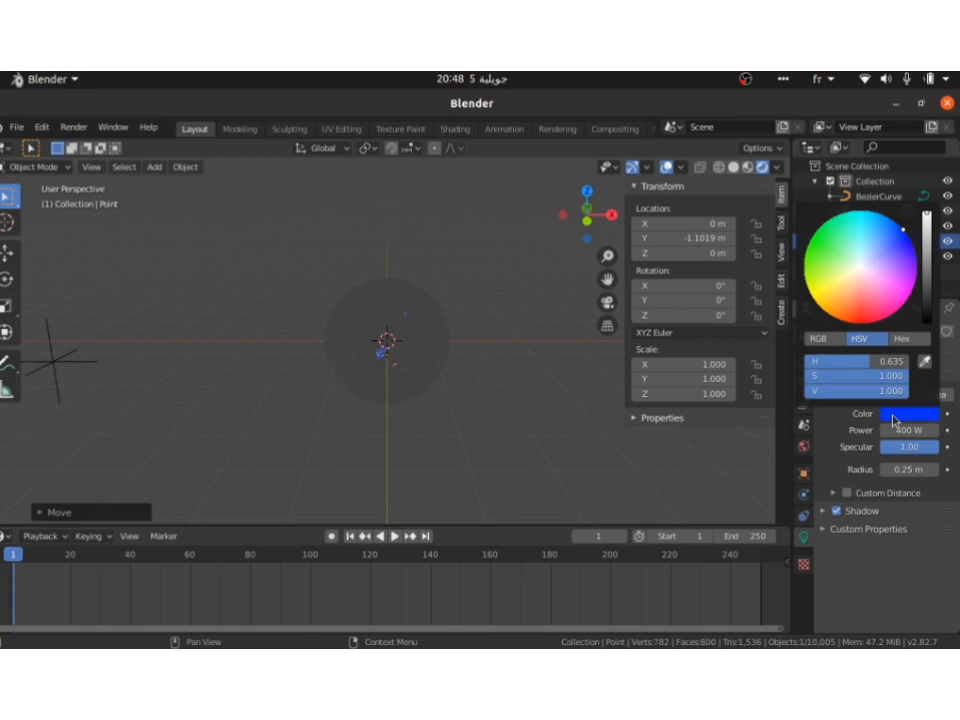
# Soften the point light's colour to a lighter blue and switch the viewport to Solid shading
pyautogui.click(891, 247)
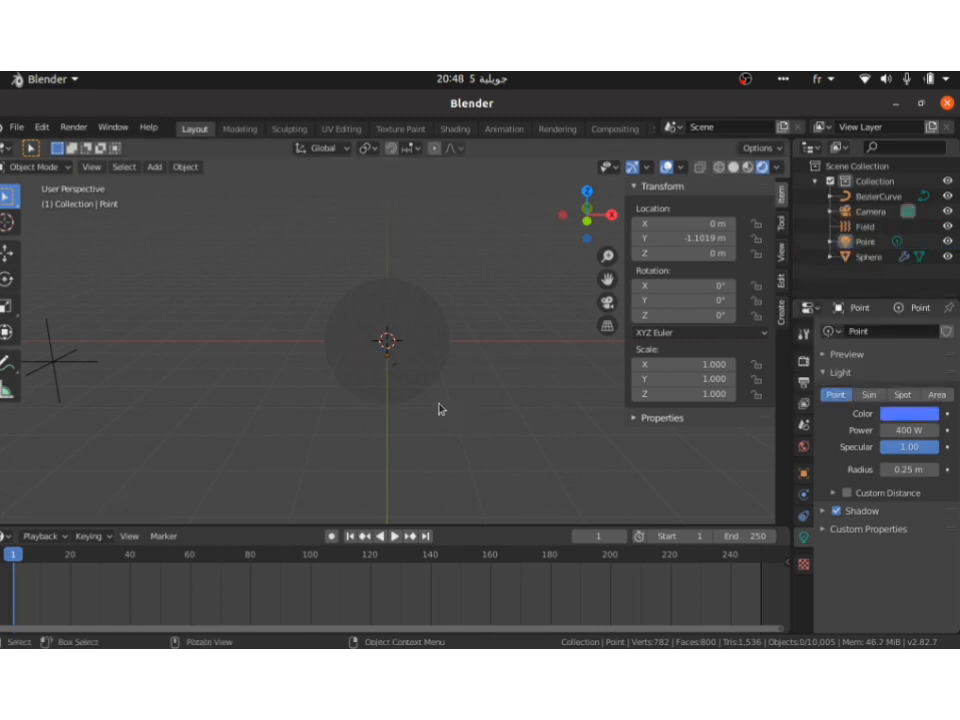
pyautogui.press('z')
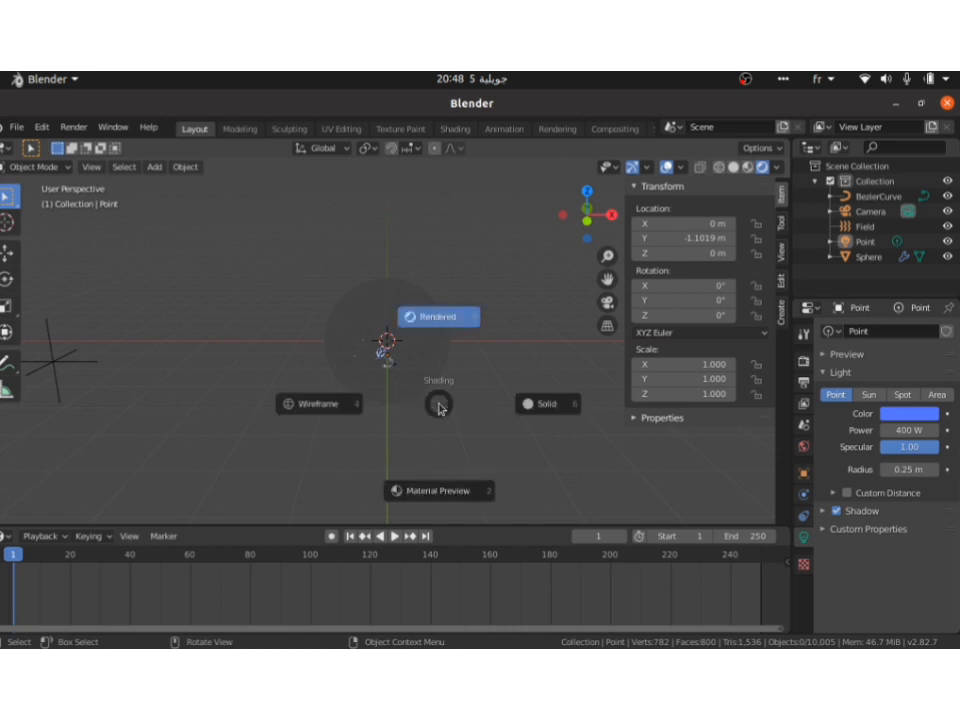
pyautogui.press('6')
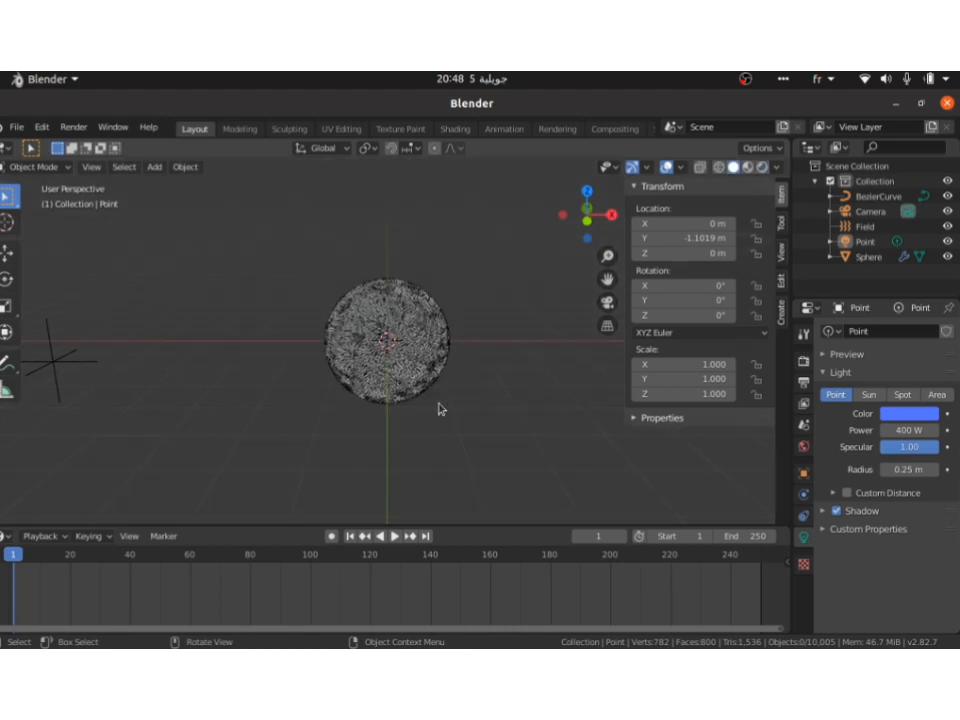
pyautogui.scroll(2, 440, 409)
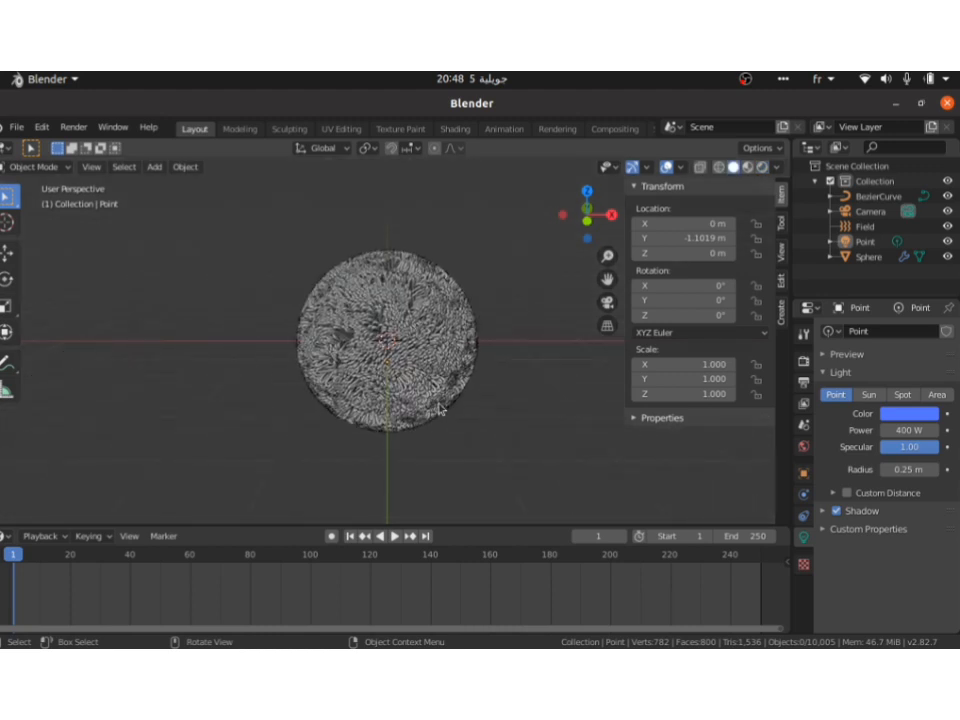
pyautogui.scroll(-3, 440, 409)
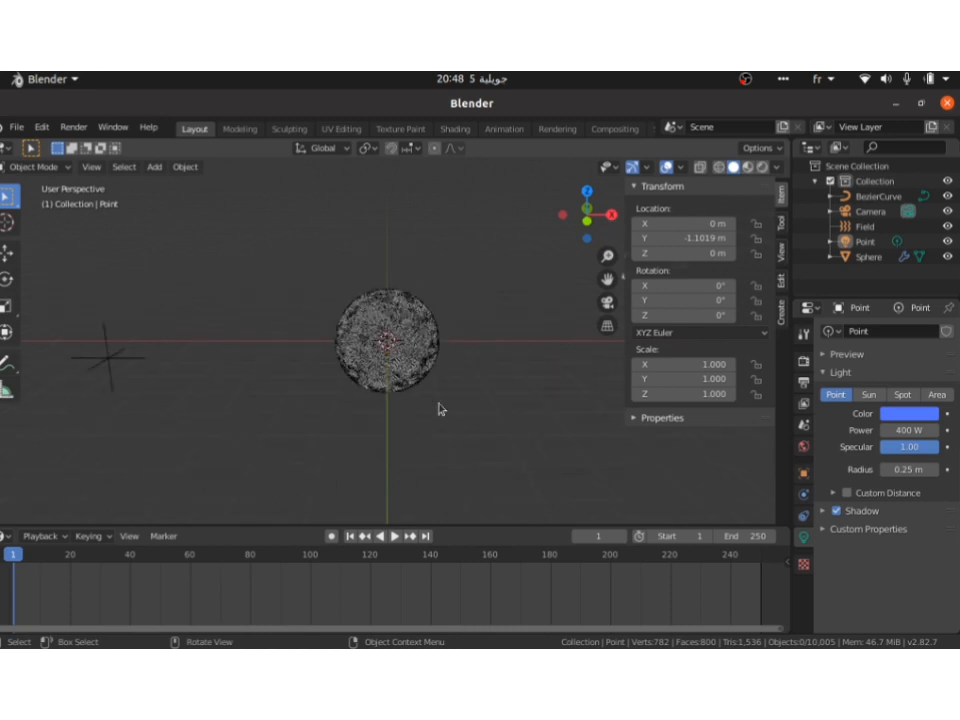
pyautogui.scroll(1, 442, 410)
# Set the turbulence force field's strength to 50
pyautogui.click(73, 370)
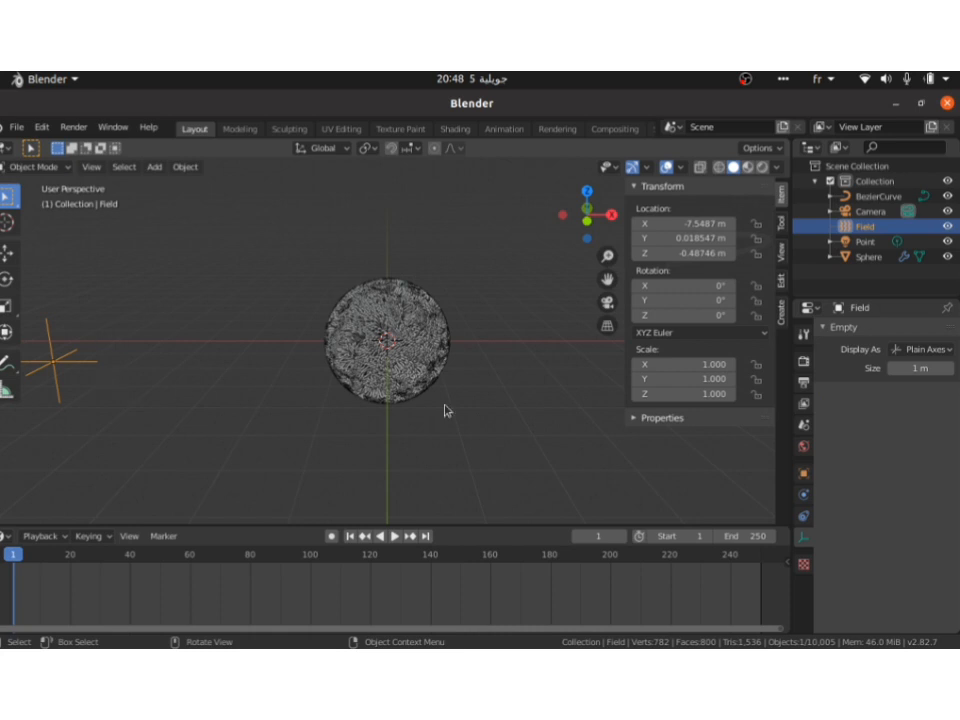
pyautogui.click(803, 494)
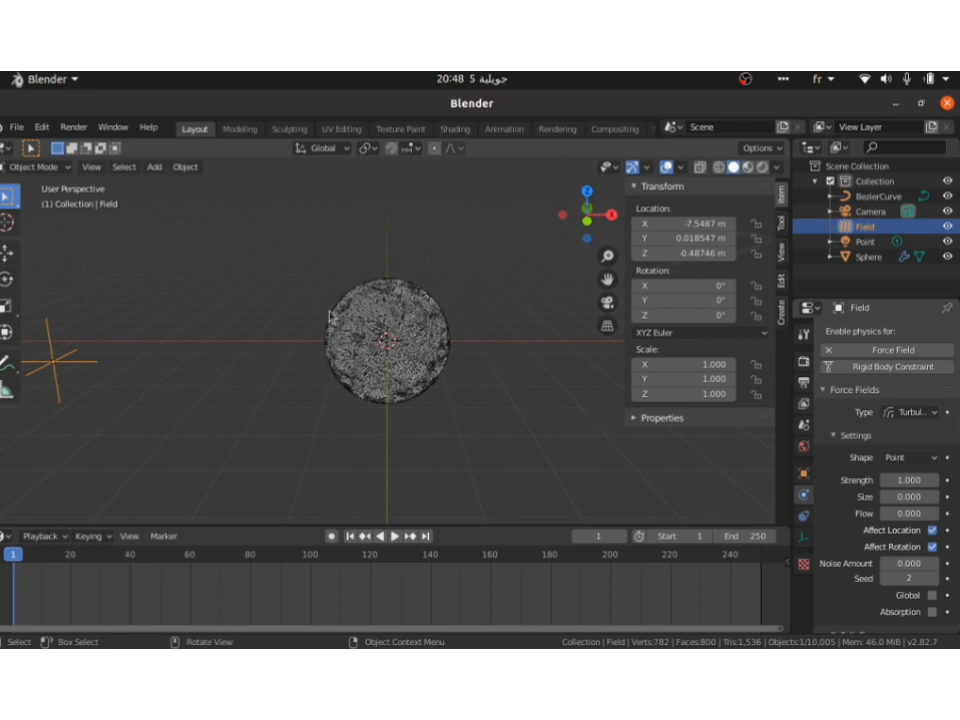
pyautogui.click(897, 480)
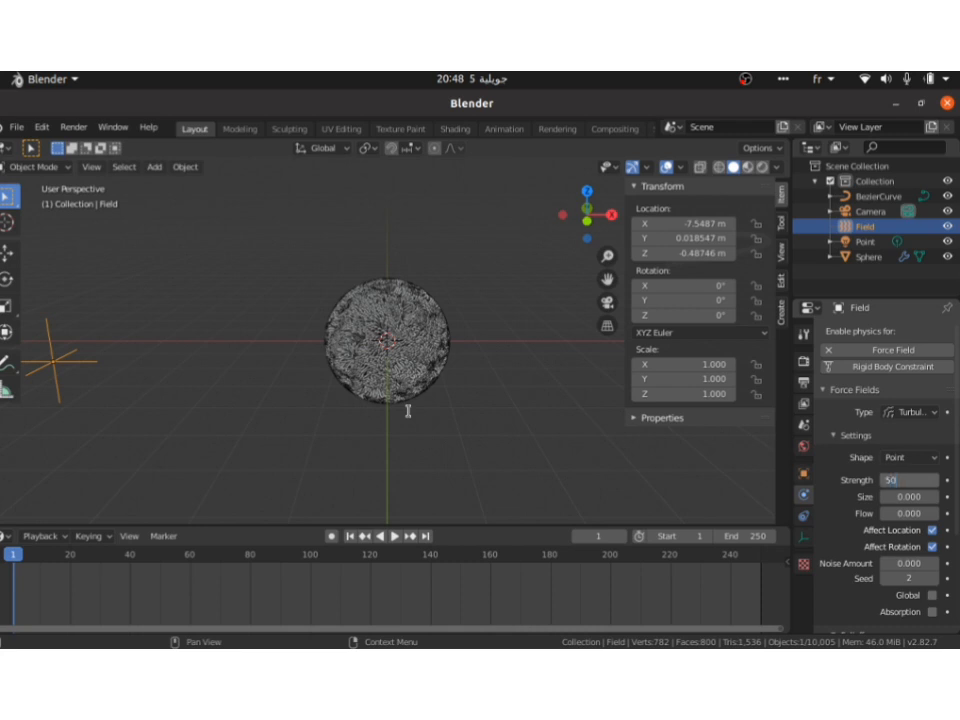
pyautogui.write('50')
pyautogui.press('Return')
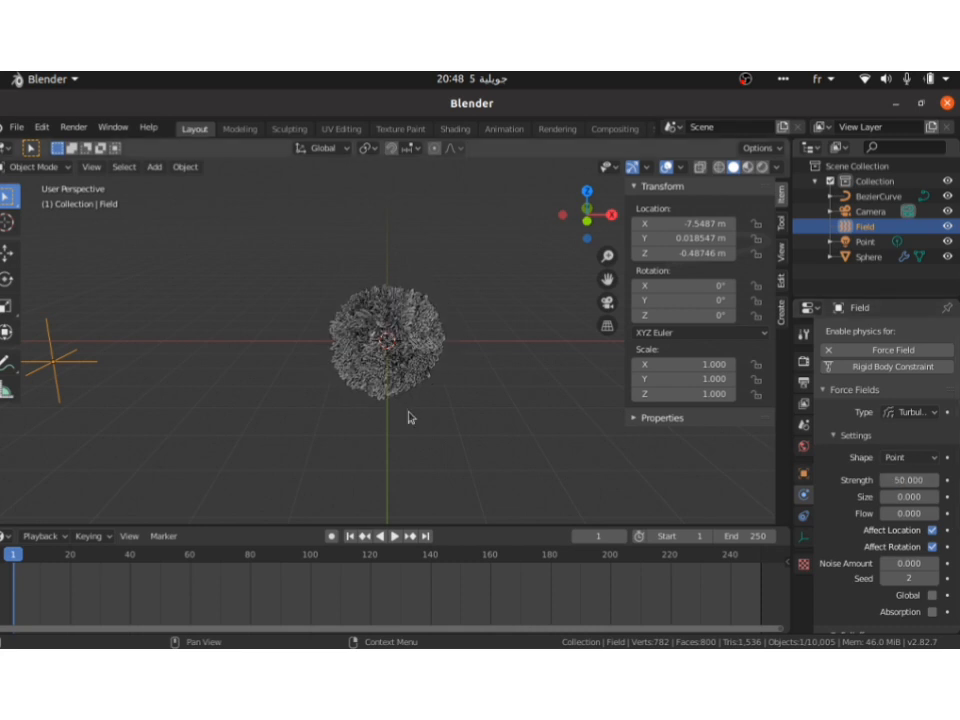
# Move the turbulence field closer to the sphere, to about X -5.19 m, Y 0.06 m, Z -0.34 m
pyautogui.click(330, 372)
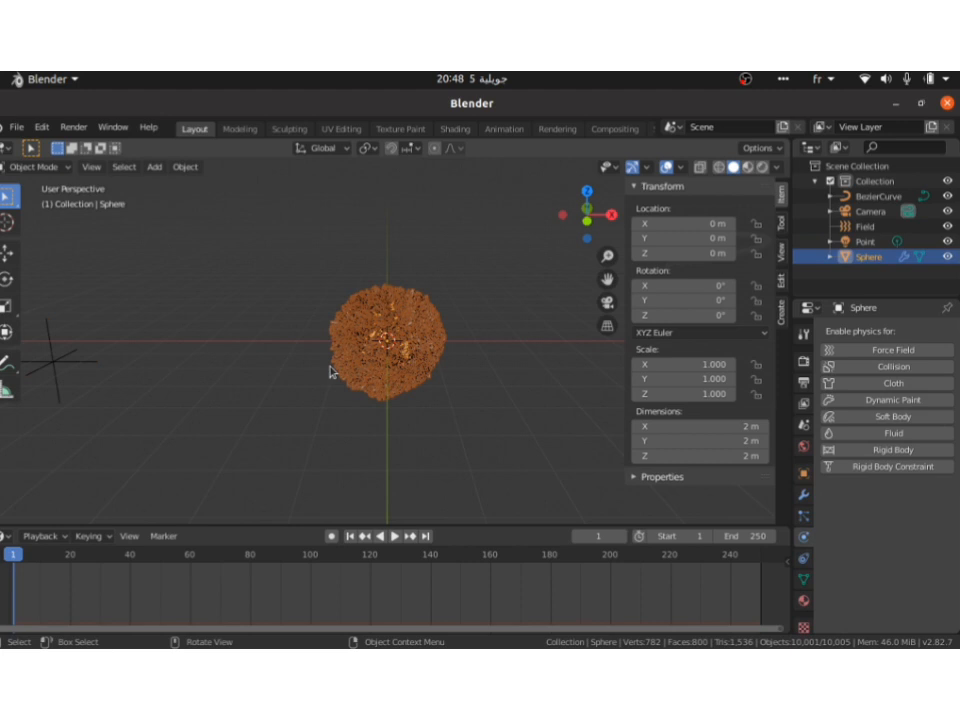
pyautogui.click(80, 368)
pyautogui.press('g')
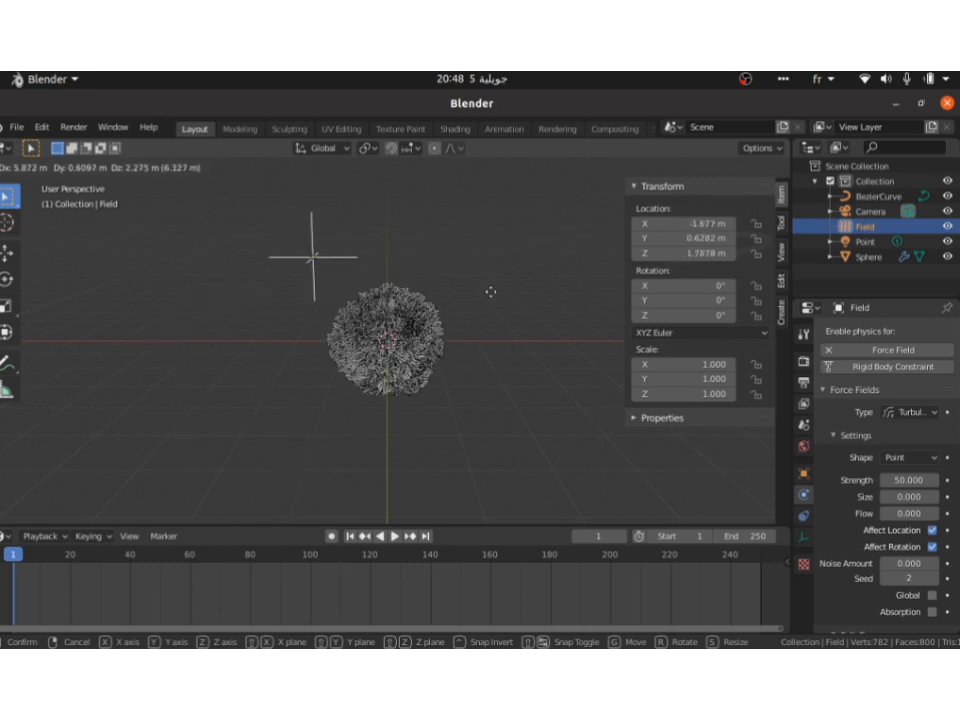
pyautogui.click(280, 345)
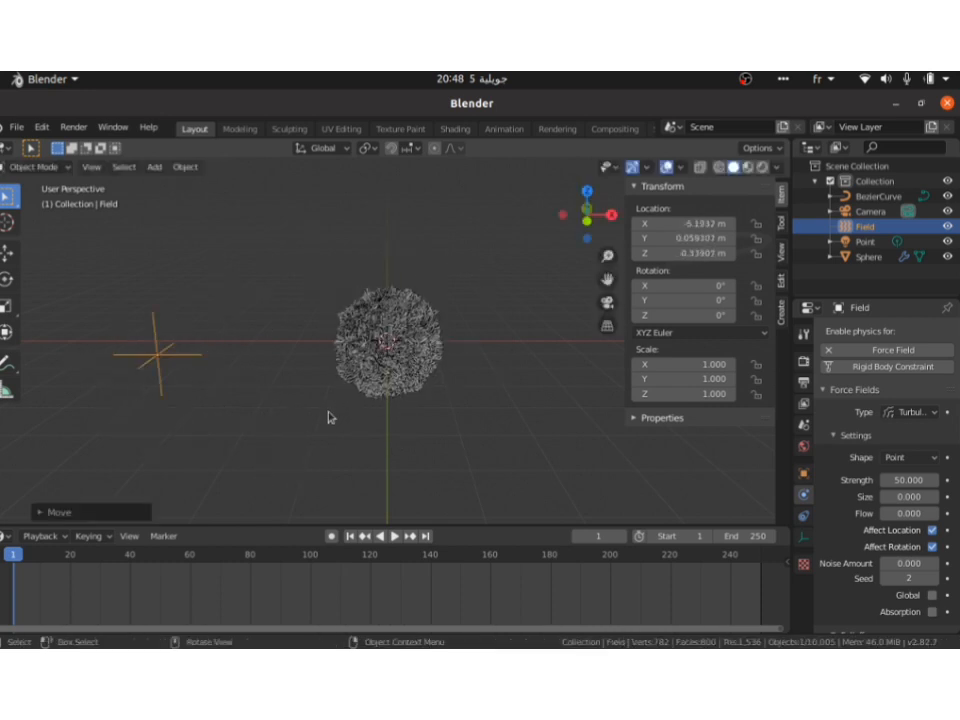
# Hide the transform sidebar and give the Bezier curve a new material with a black base colour and roughness 0.3
pyautogui.click(403, 385)
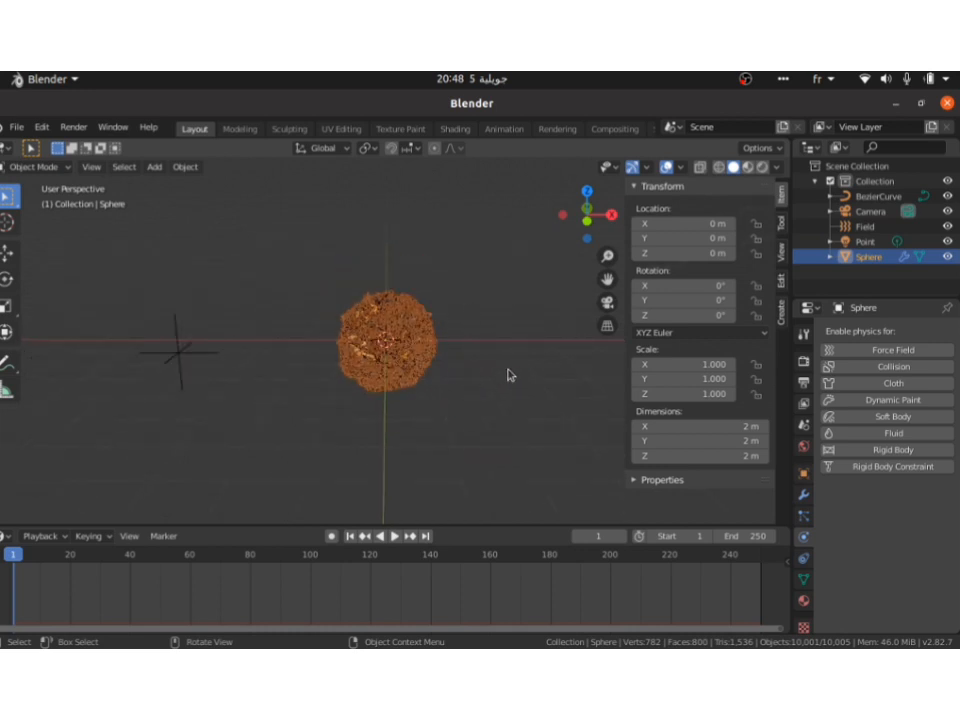
pyautogui.press('n')
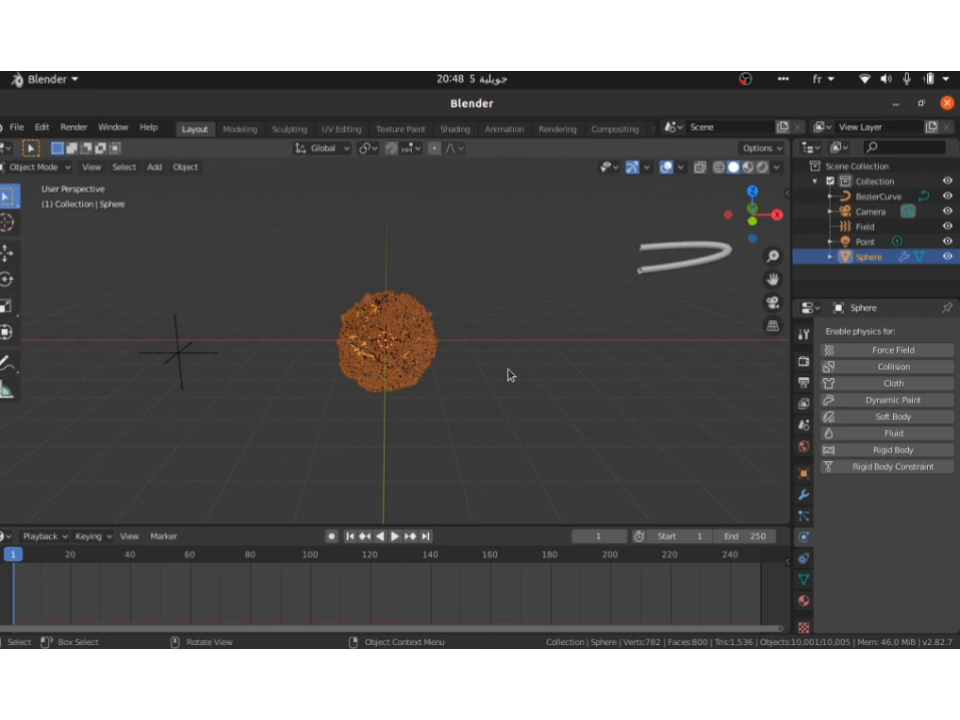
pyautogui.click(693, 264)
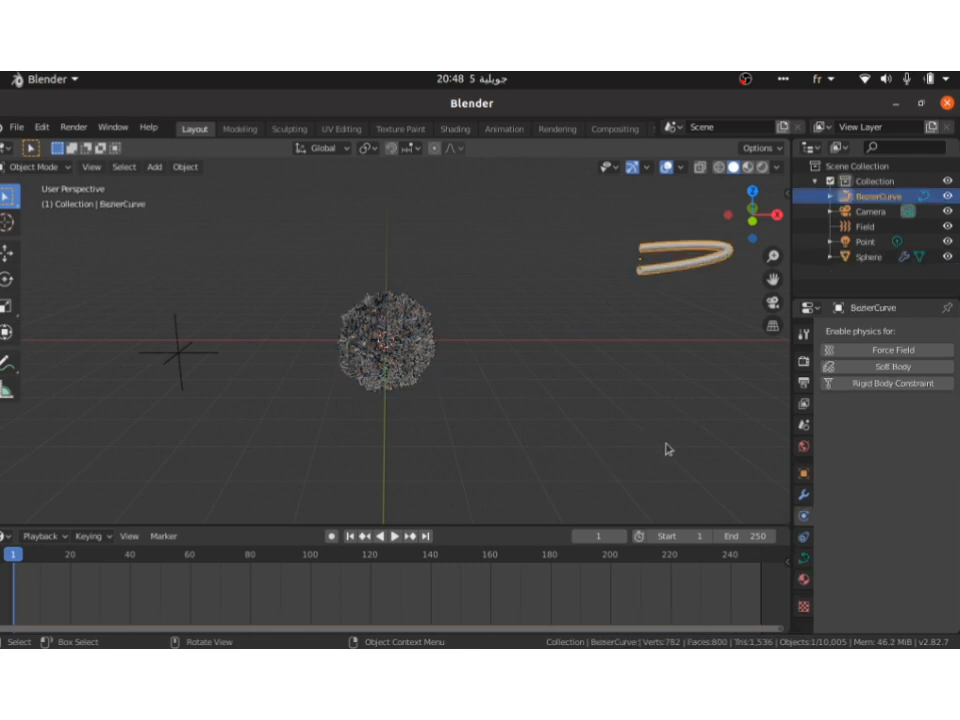
pyautogui.click(805, 577)
pyautogui.click(870, 397)
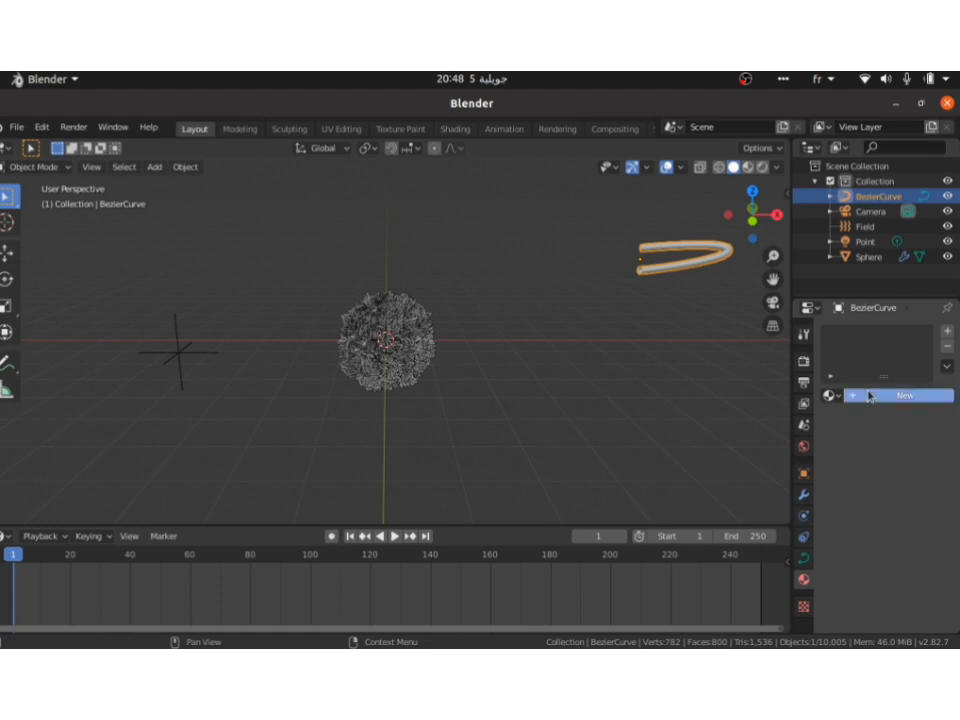
pyautogui.click(910, 550)
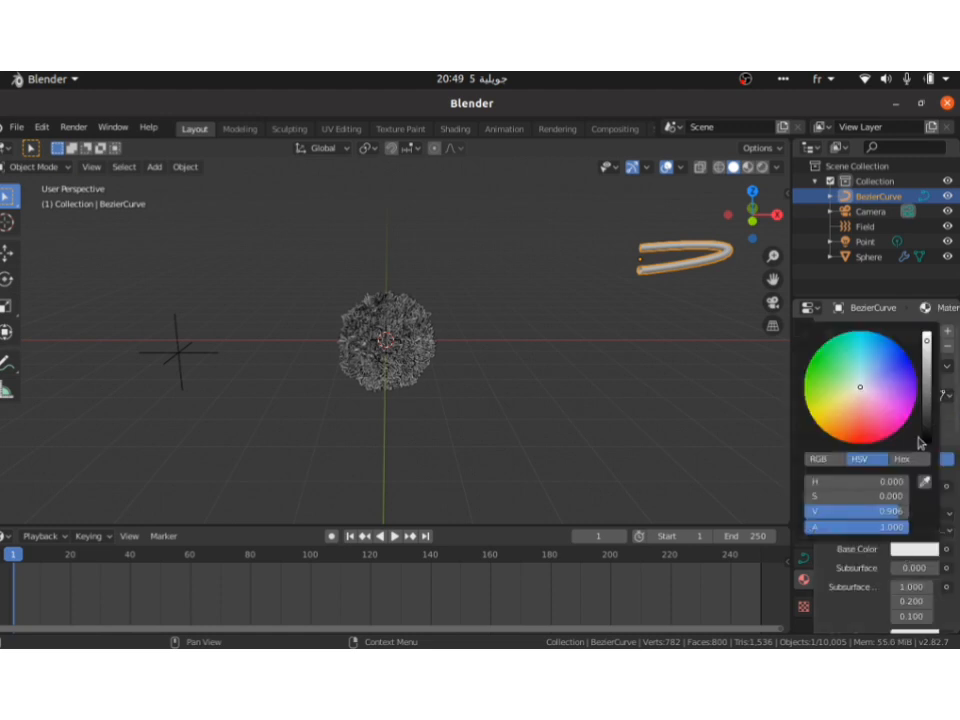
pyautogui.moveTo(926, 341); pyautogui.dragTo(926, 441)
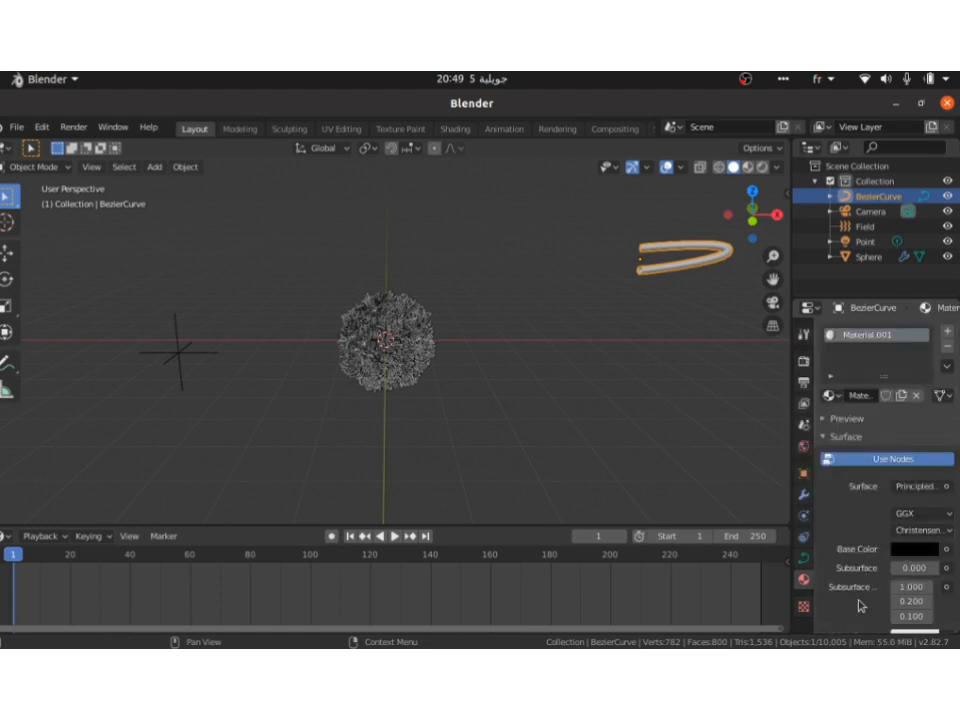
pyautogui.scroll(-2, 860, 575)
pyautogui.doubleClick(910, 560)
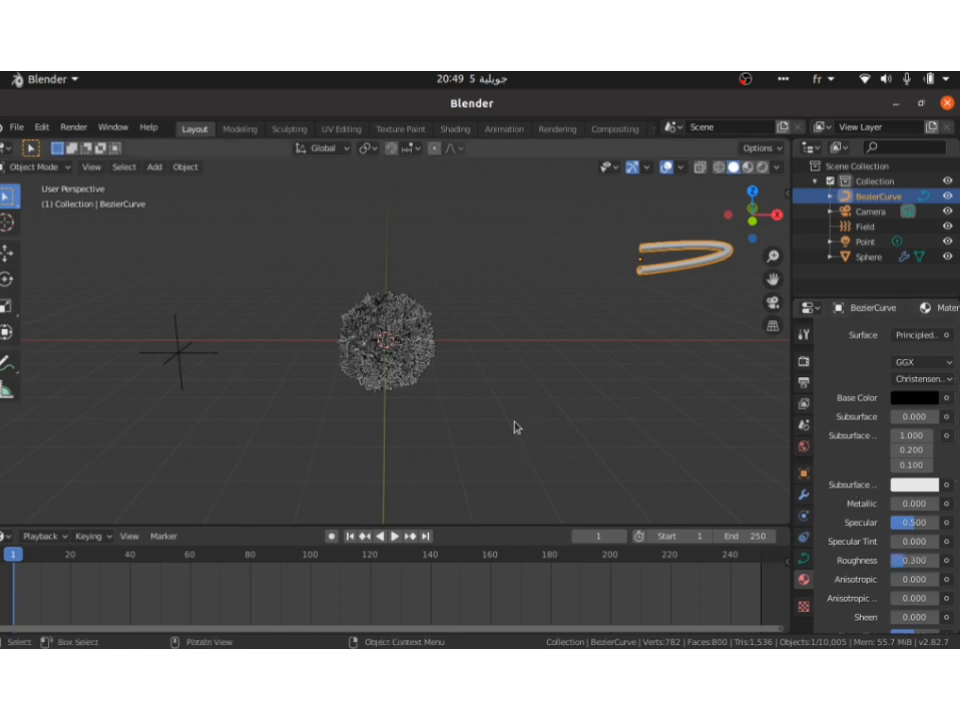
# Switch the viewport to Rendered shading, deselect the sphere and inspect the lit strands from several angles
pyautogui.click(392, 368)
pyautogui.scroll(5, 392, 368)
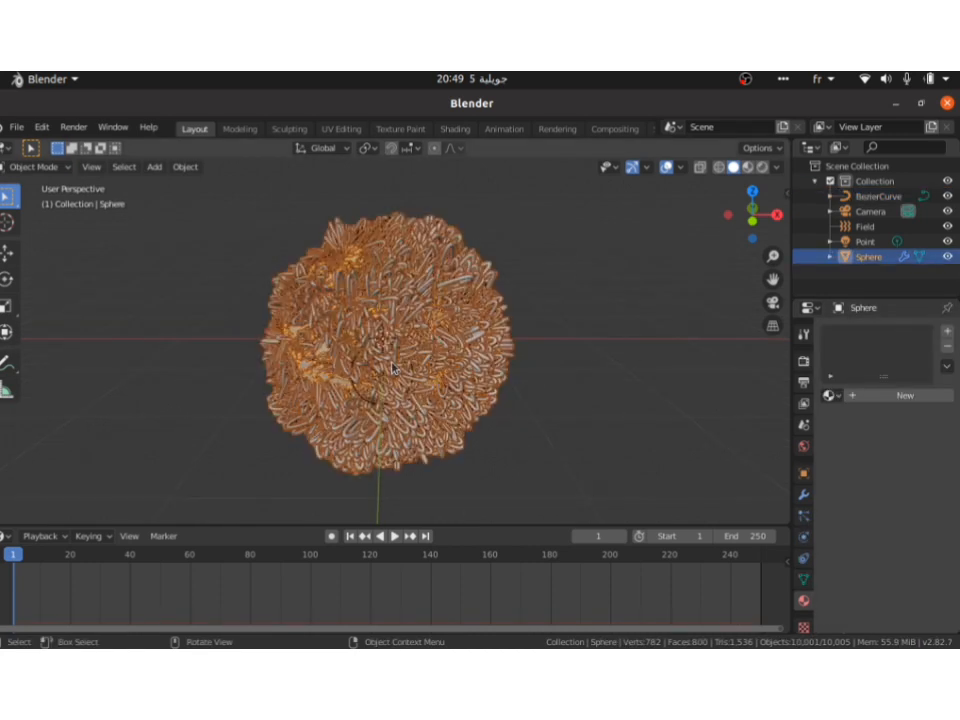
pyautogui.scroll(-6, 392, 368)
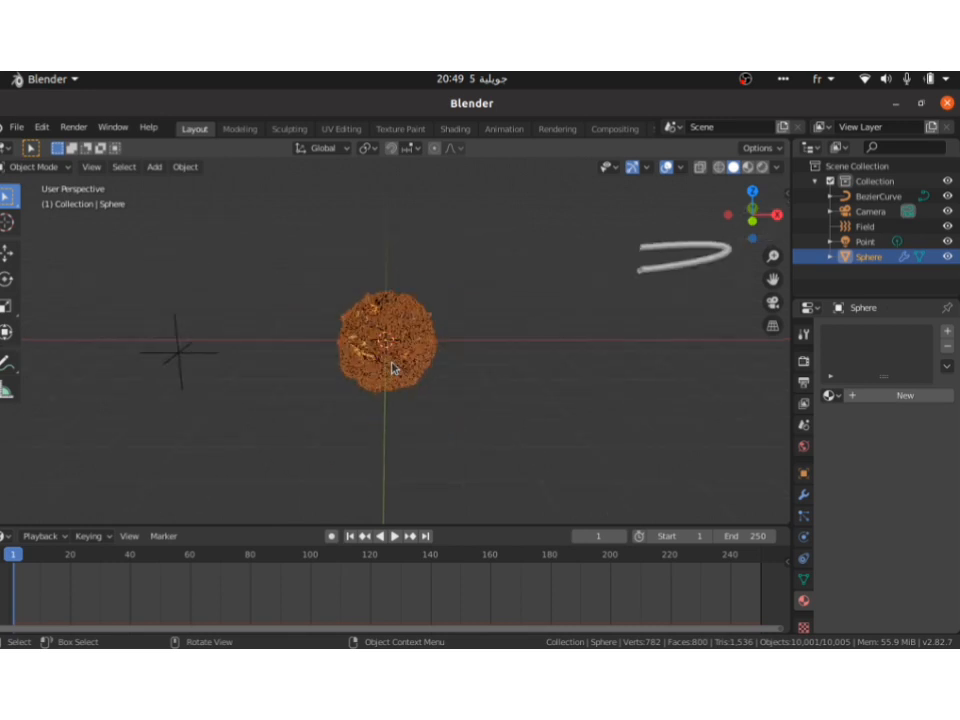
pyautogui.scroll(2, 392, 368)
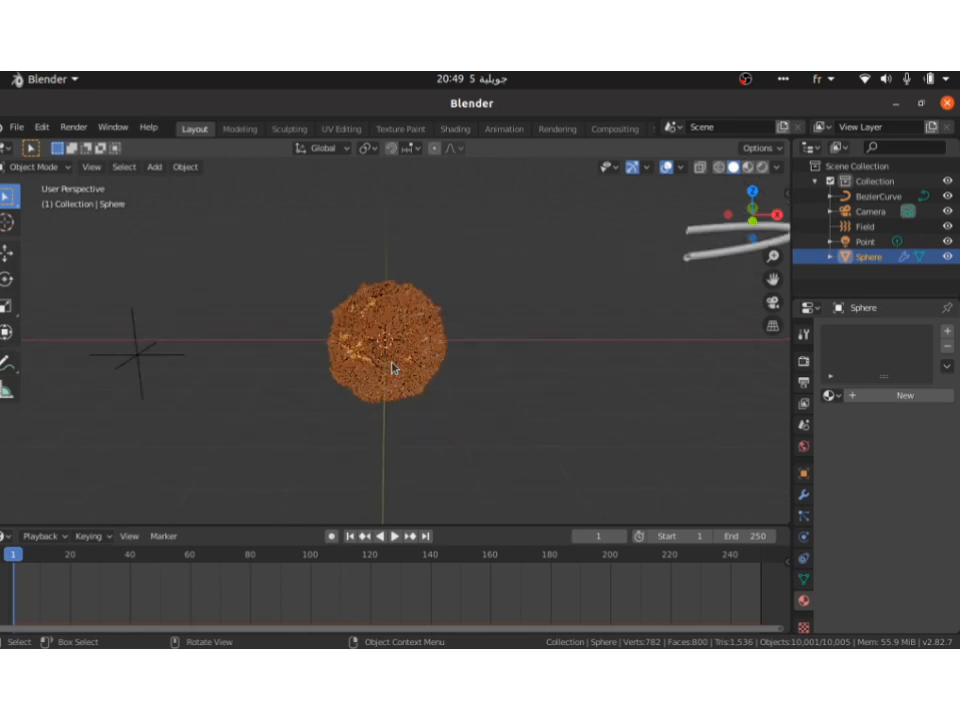
pyautogui.press('z')
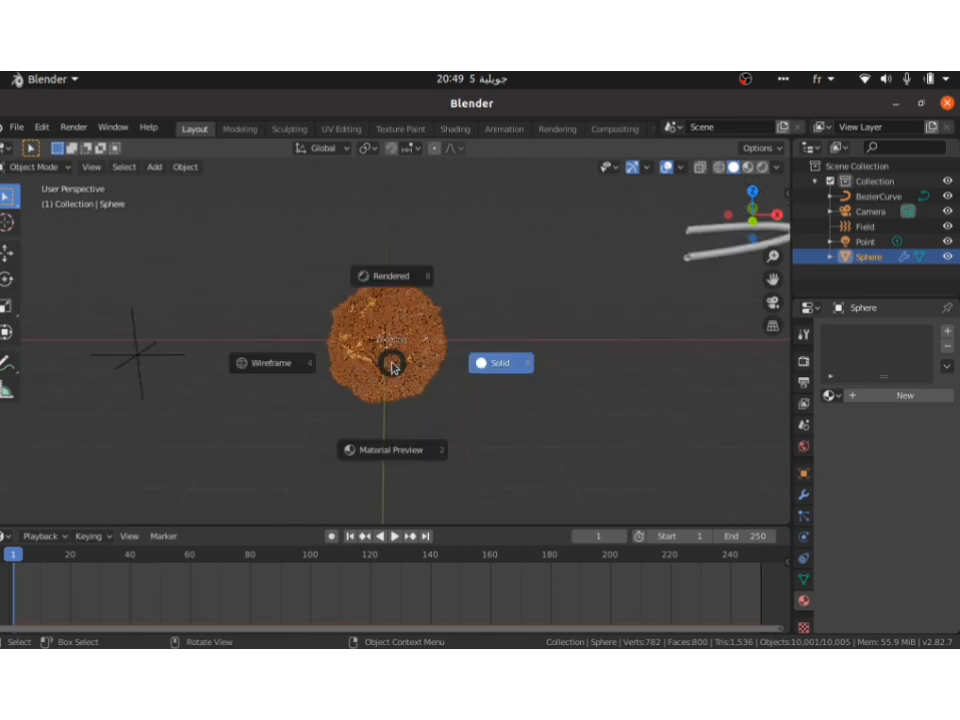
pyautogui.press('8')
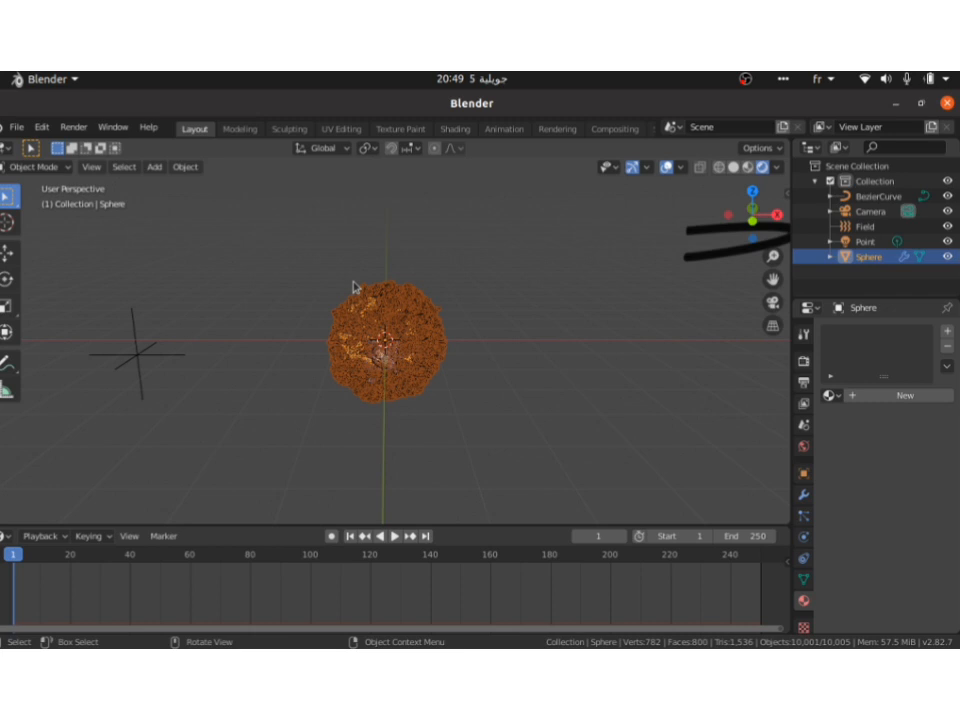
pyautogui.click(270, 243)
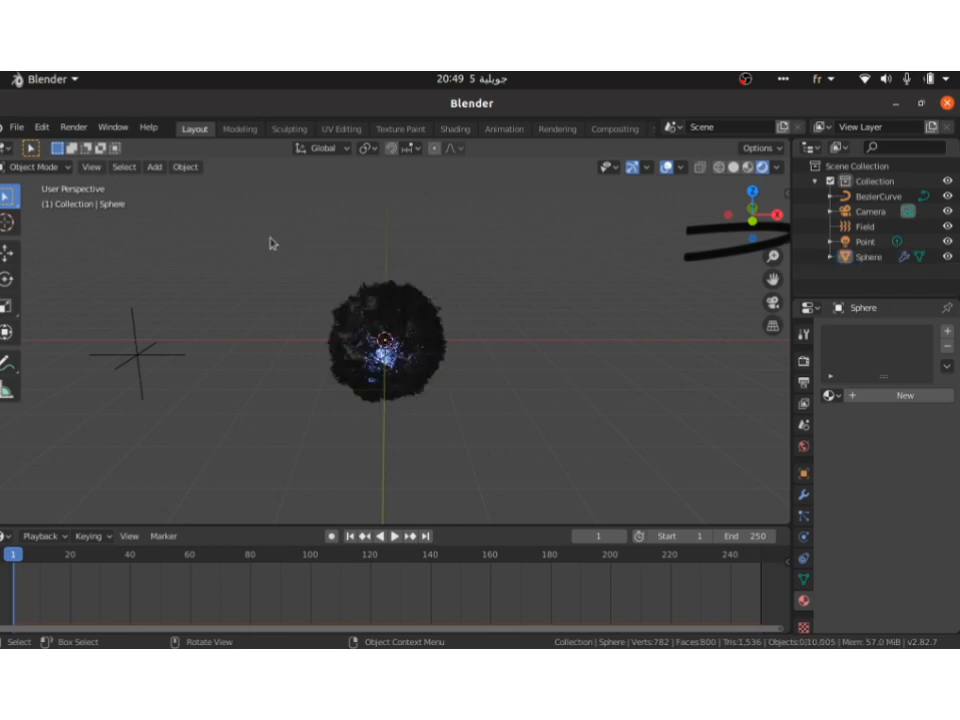
pyautogui.press('KP_2')
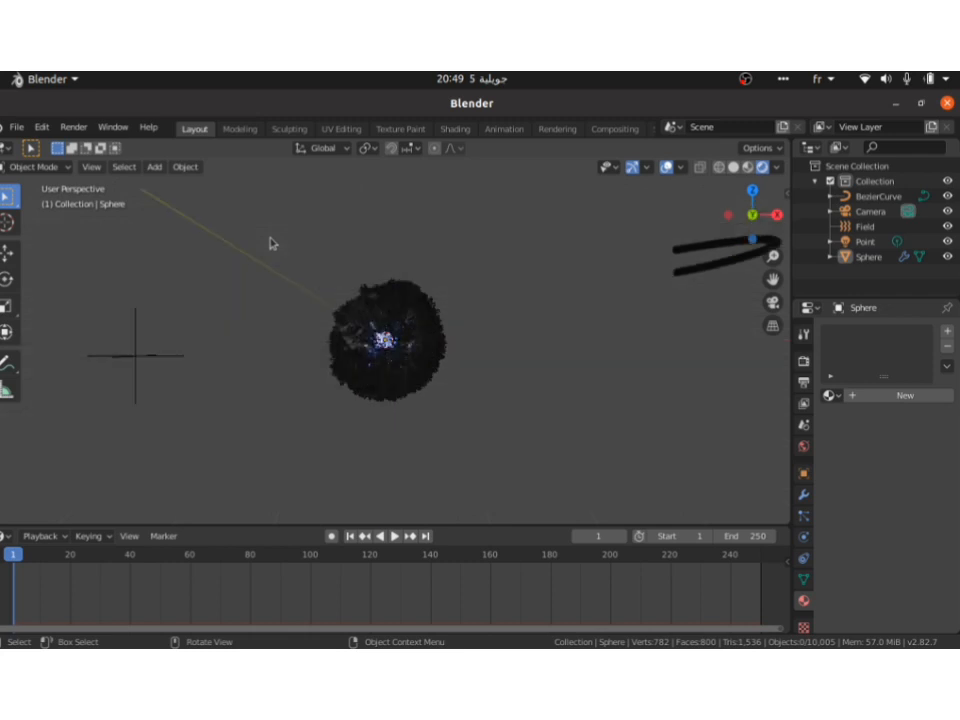
pyautogui.press('KP_2')
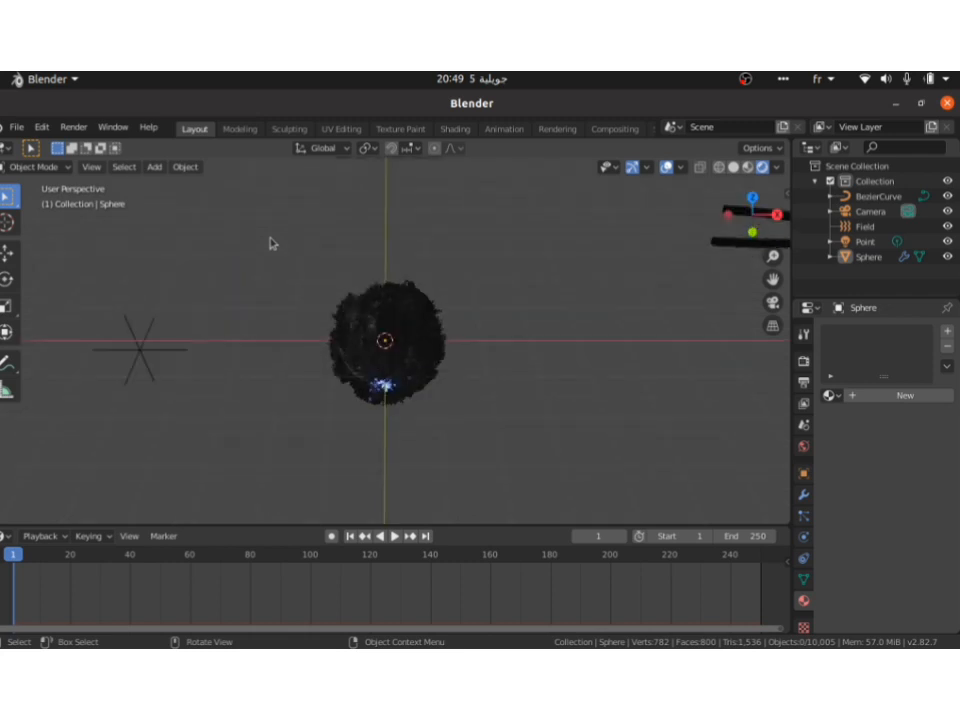
pyautogui.scroll(5, 270, 243)
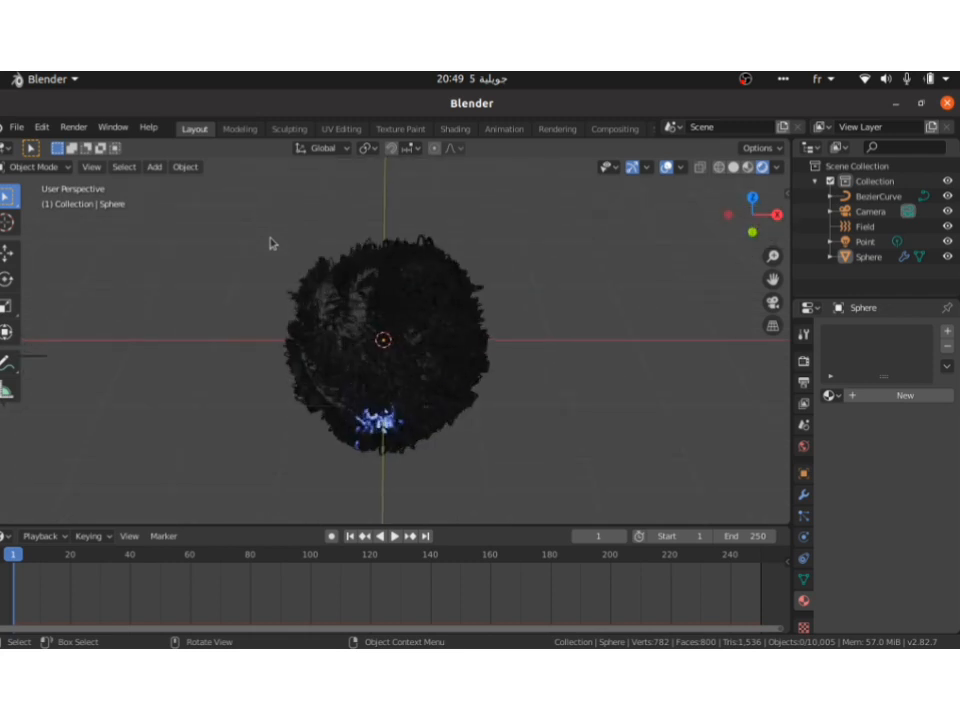
pyautogui.press('KP_2')
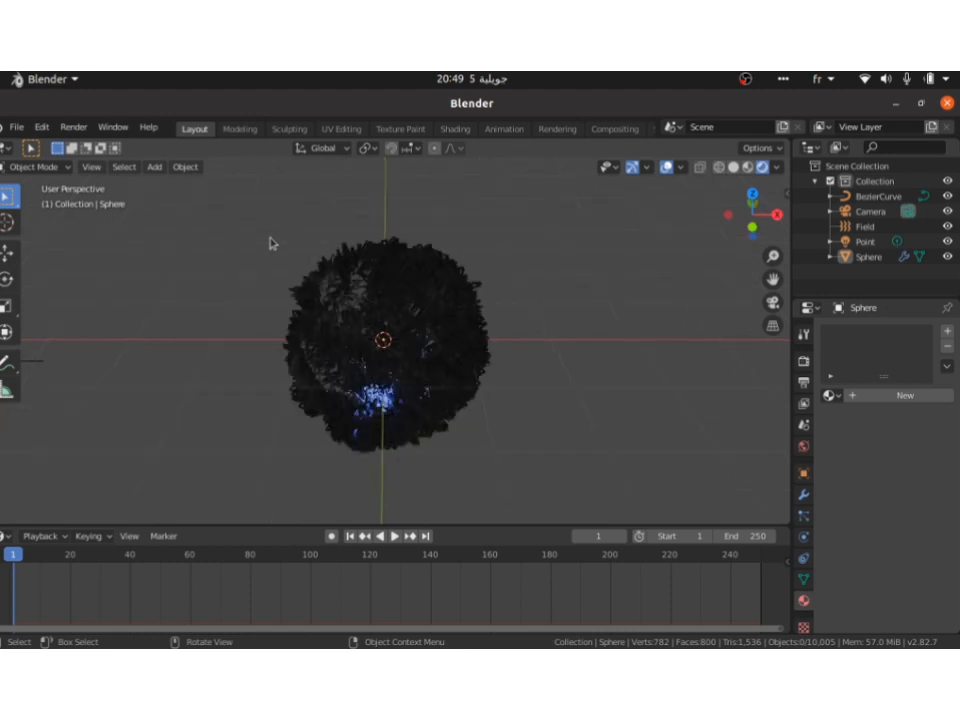
pyautogui.scroll(-3, 270, 243)
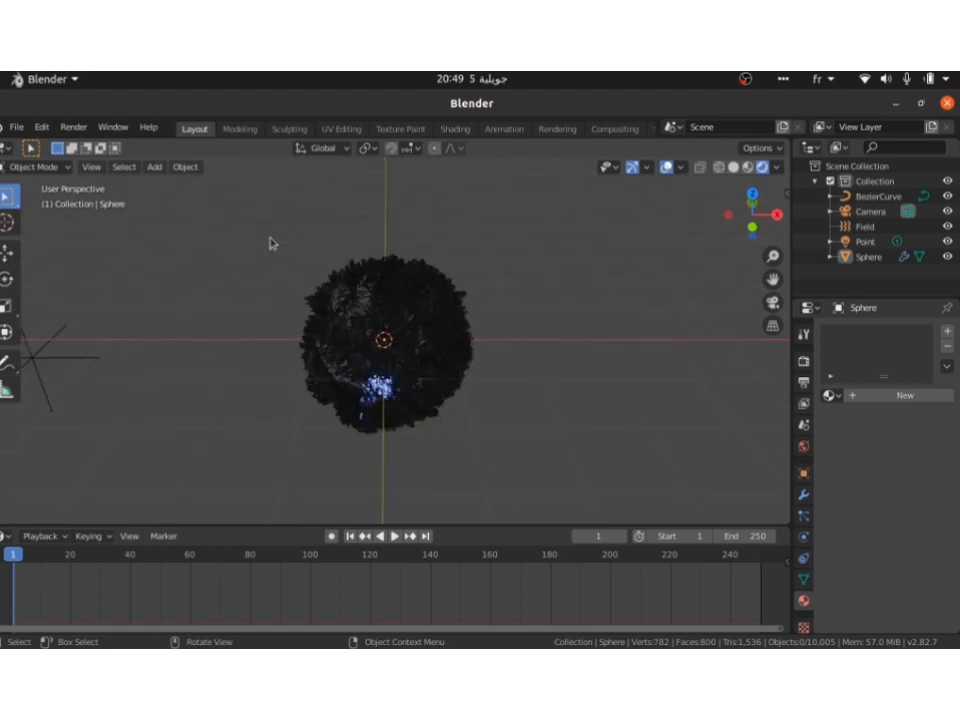
# Assign the curve's existing black material, Material.001, to the sphere and deselect it to check the render
pyautogui.click(366, 314)
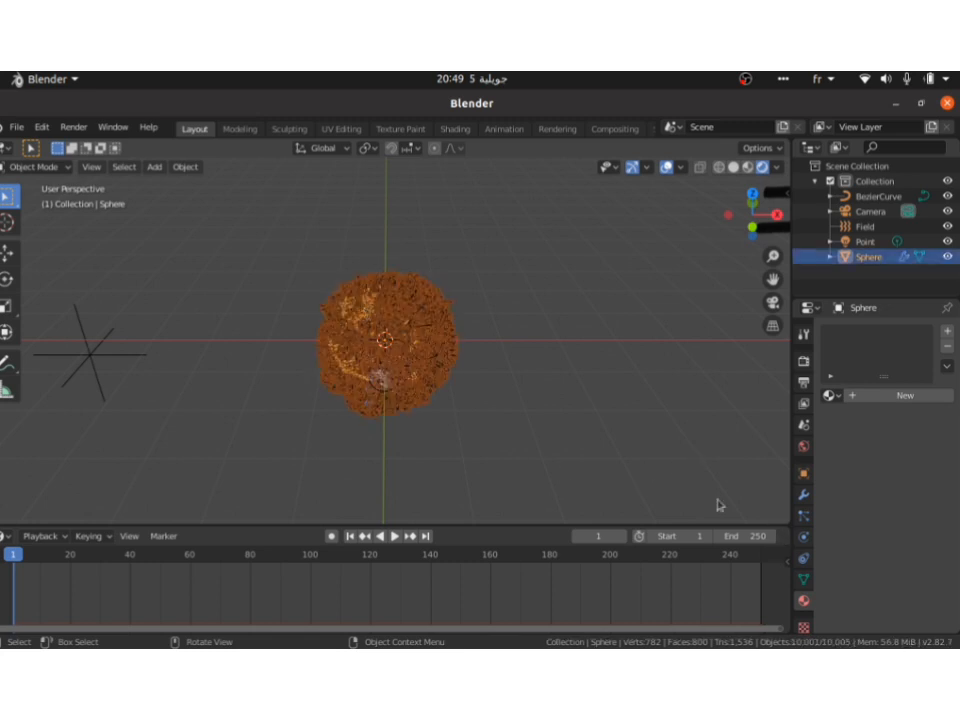
pyautogui.click(830, 395)
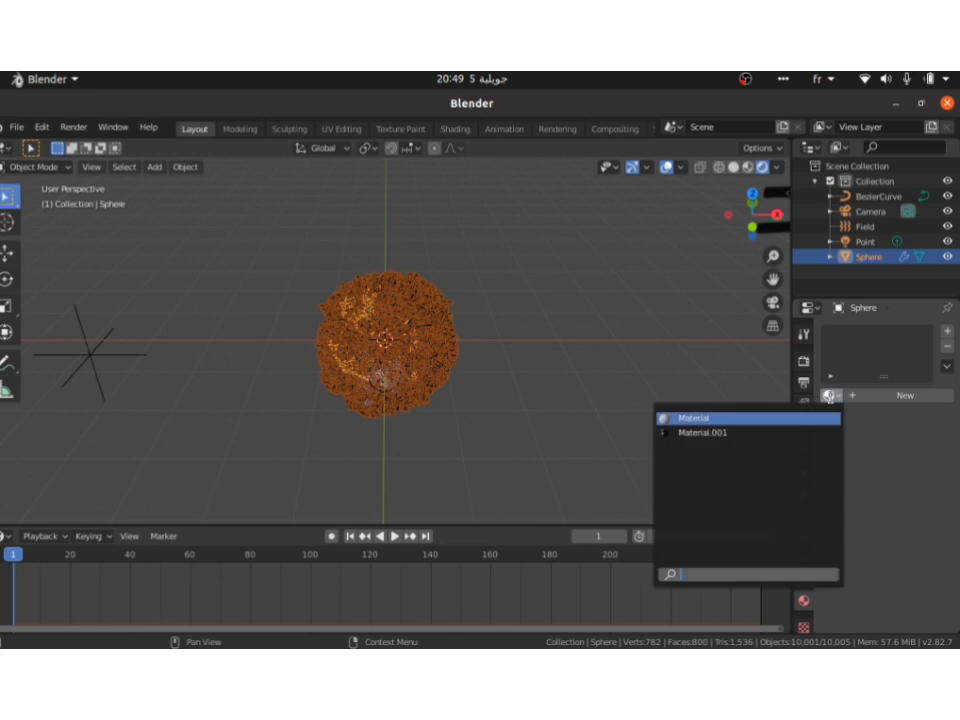
pyautogui.click(799, 434)
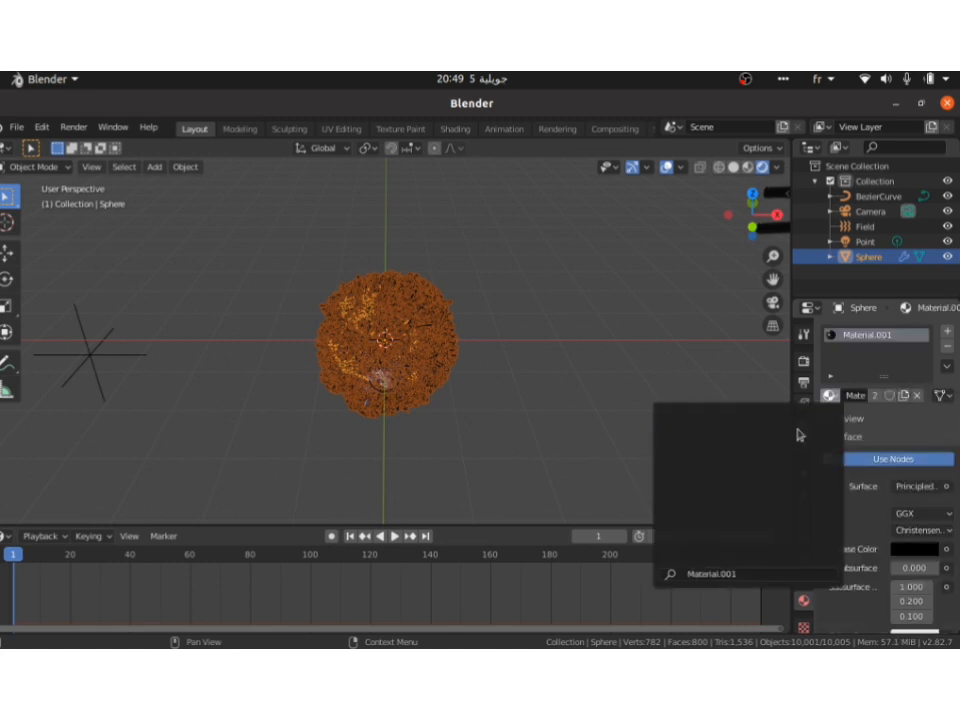
pyautogui.click(516, 384)
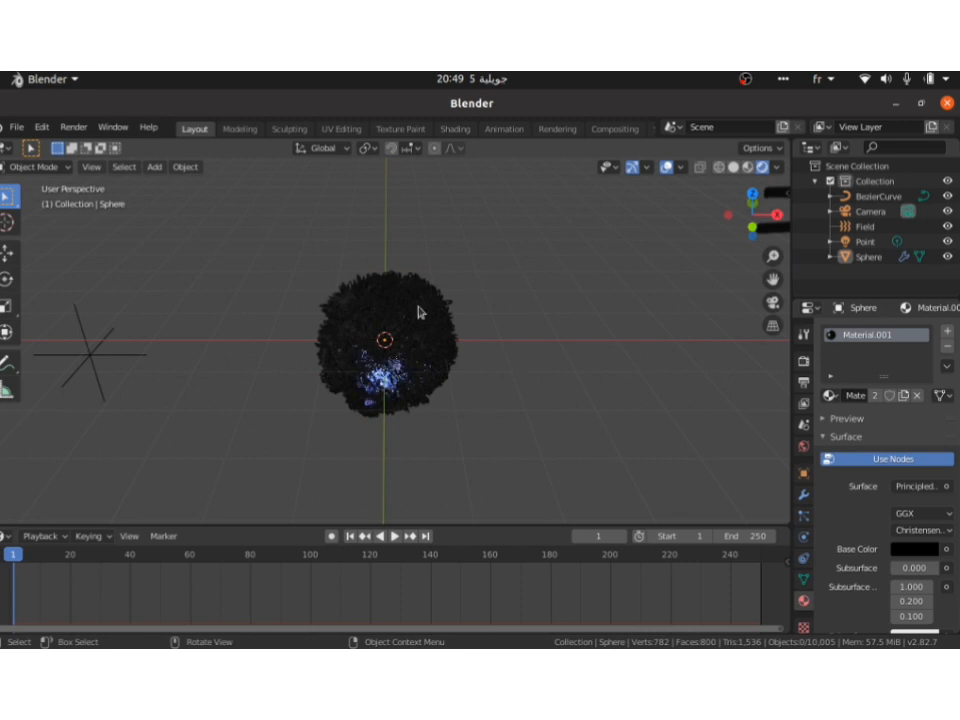
pyautogui.press('KP_2')
pyautogui.press('KP_2')
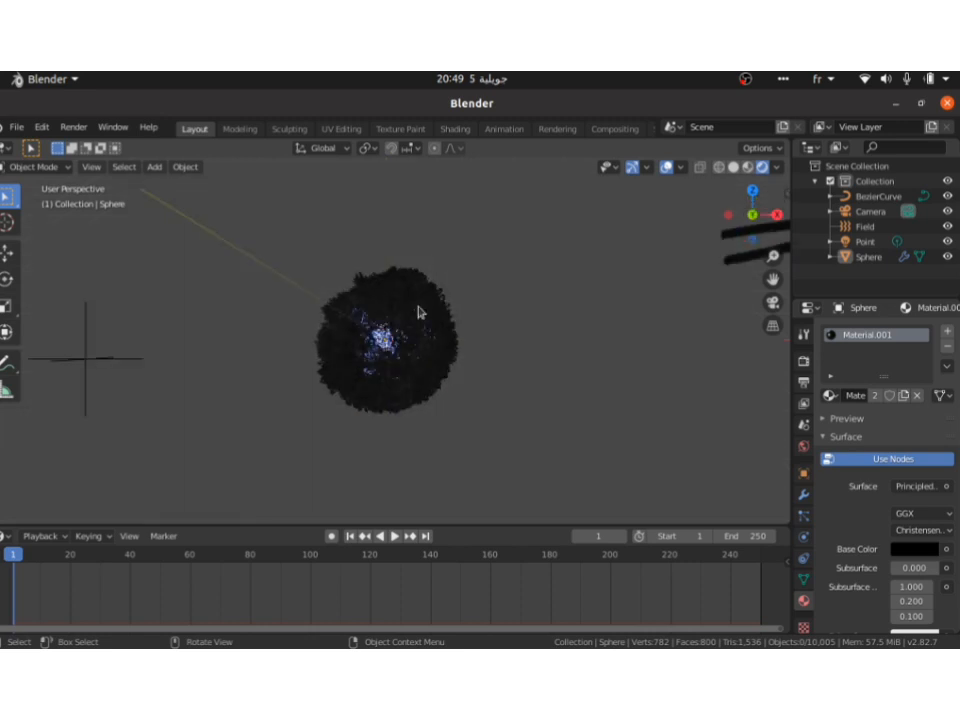
# Add an area light to the scene
pyautogui.press('KP_2')
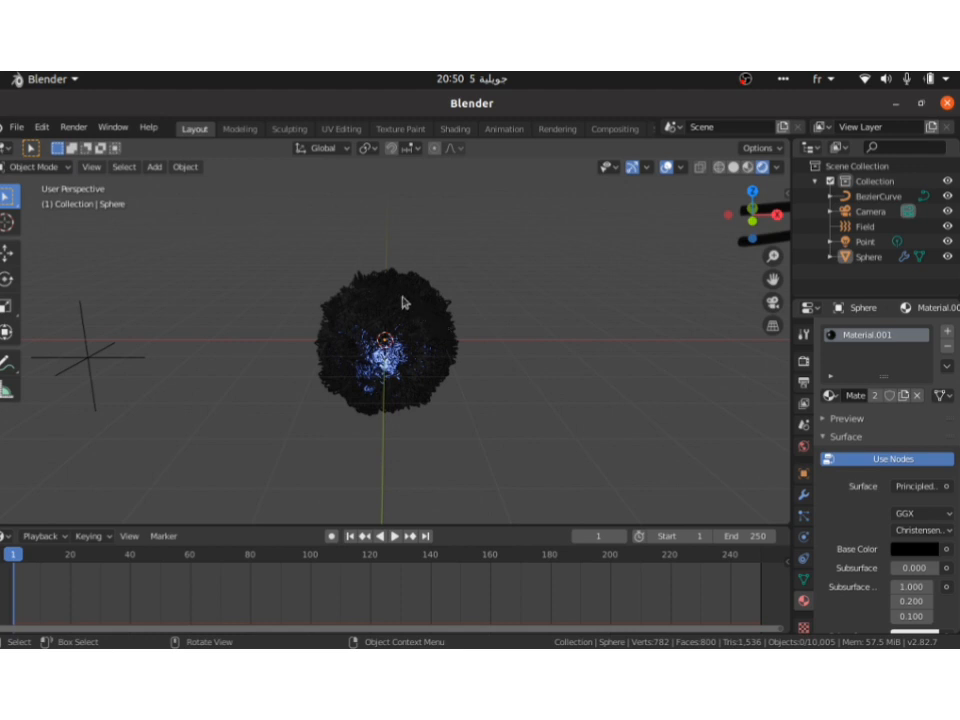
pyautogui.hotkey('shift', 'a')
pyautogui.moveTo(391, 157)
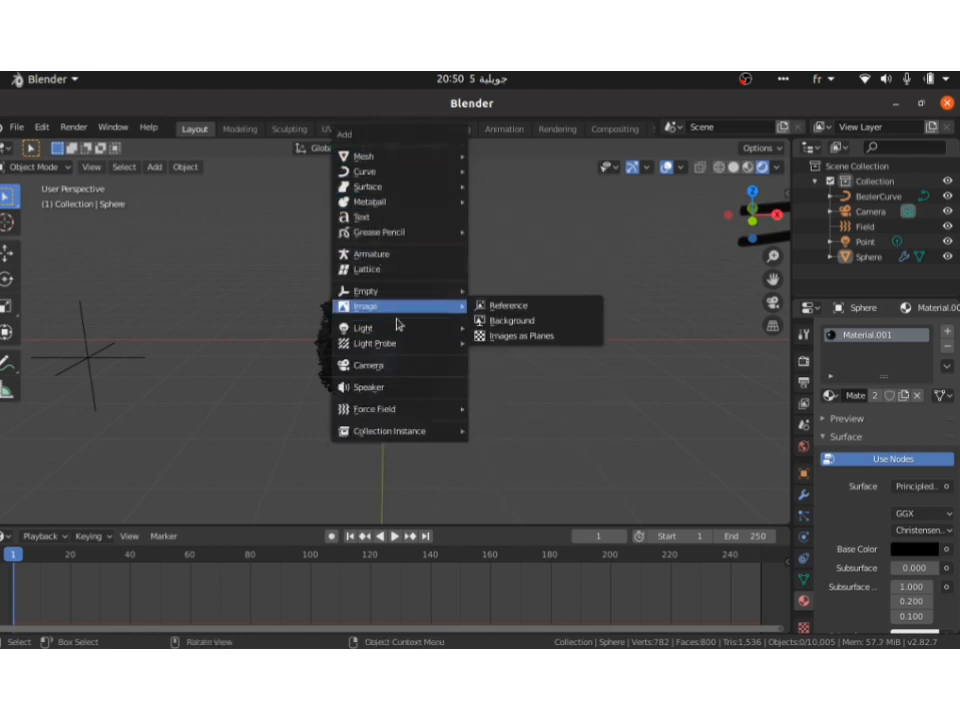
pyautogui.moveTo(399, 327)
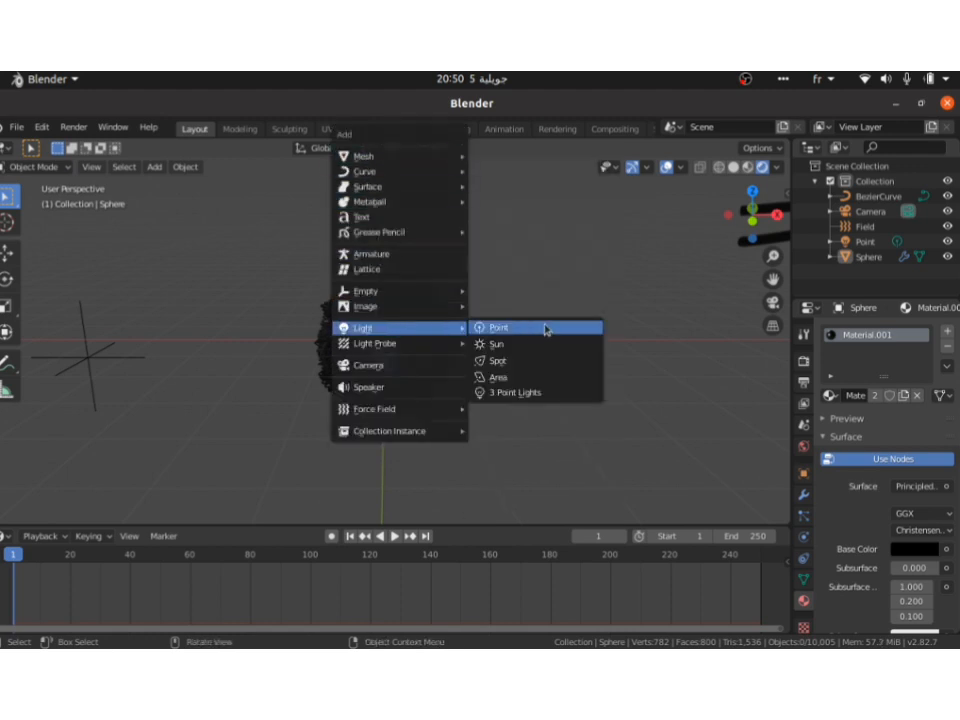
pyautogui.click(516, 380)
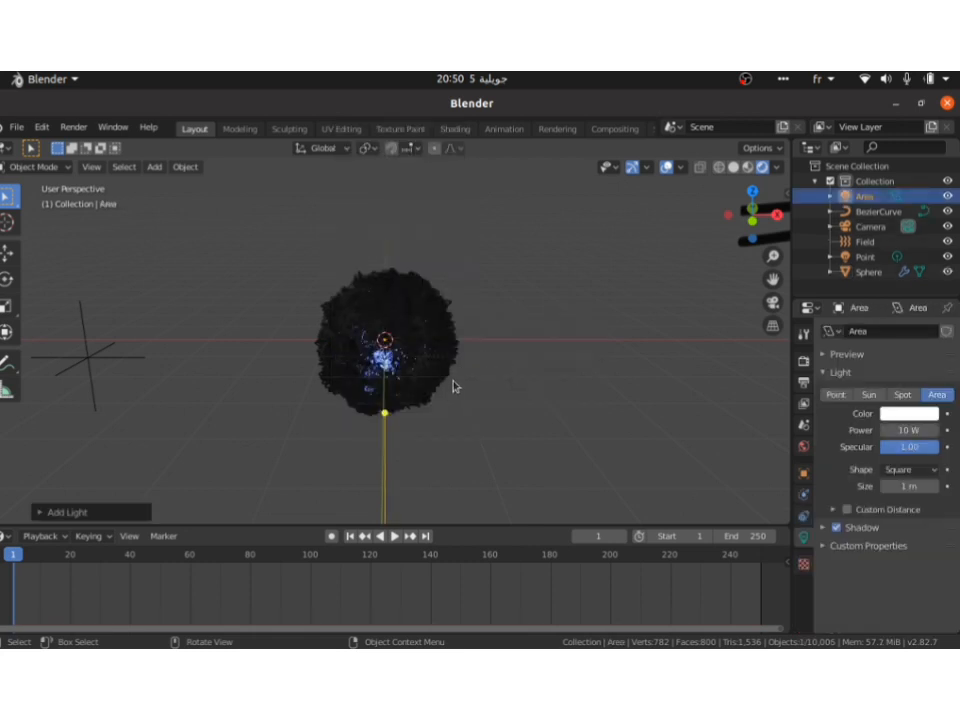
# Raise the area light along the Z axis above the sphere and scale it up to about three times its size
pyautogui.press('g')
pyautogui.press('z')
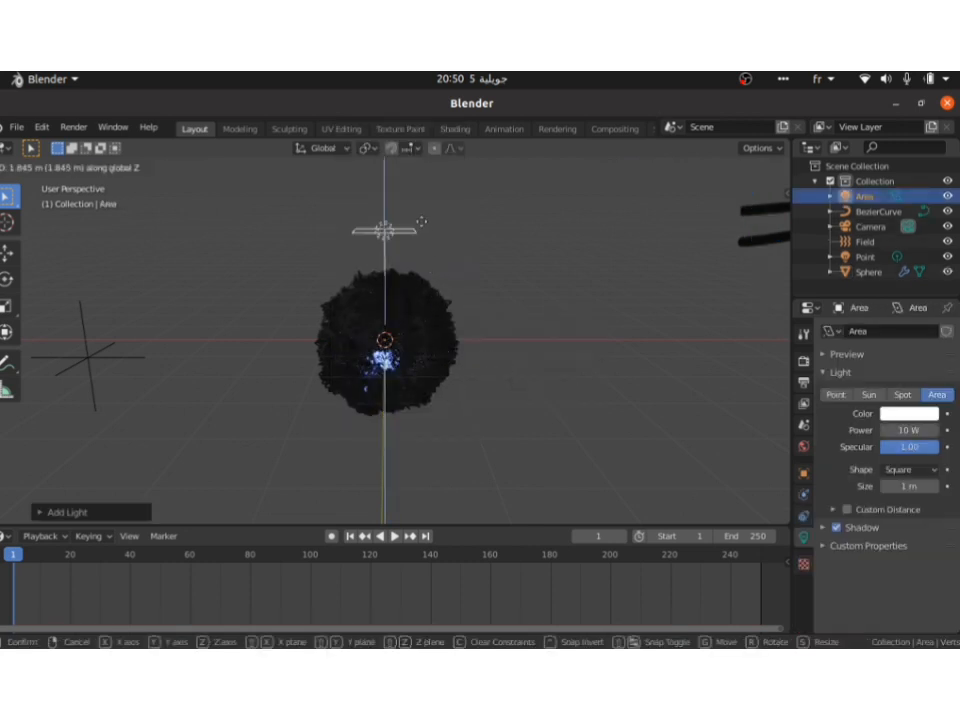
pyautogui.click(516, 235)
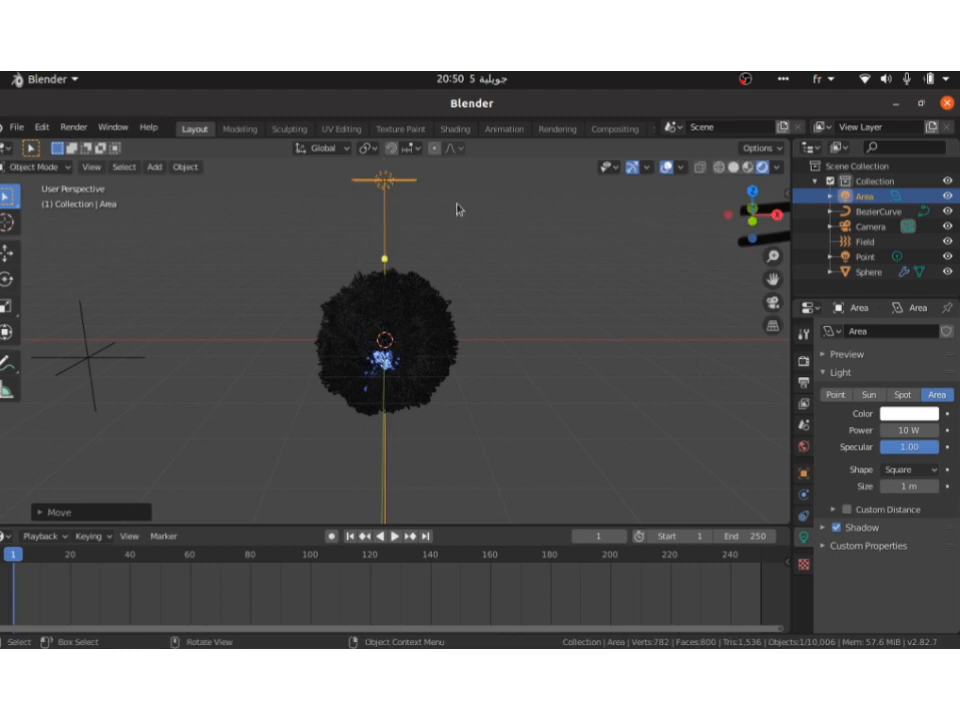
pyautogui.press('s')
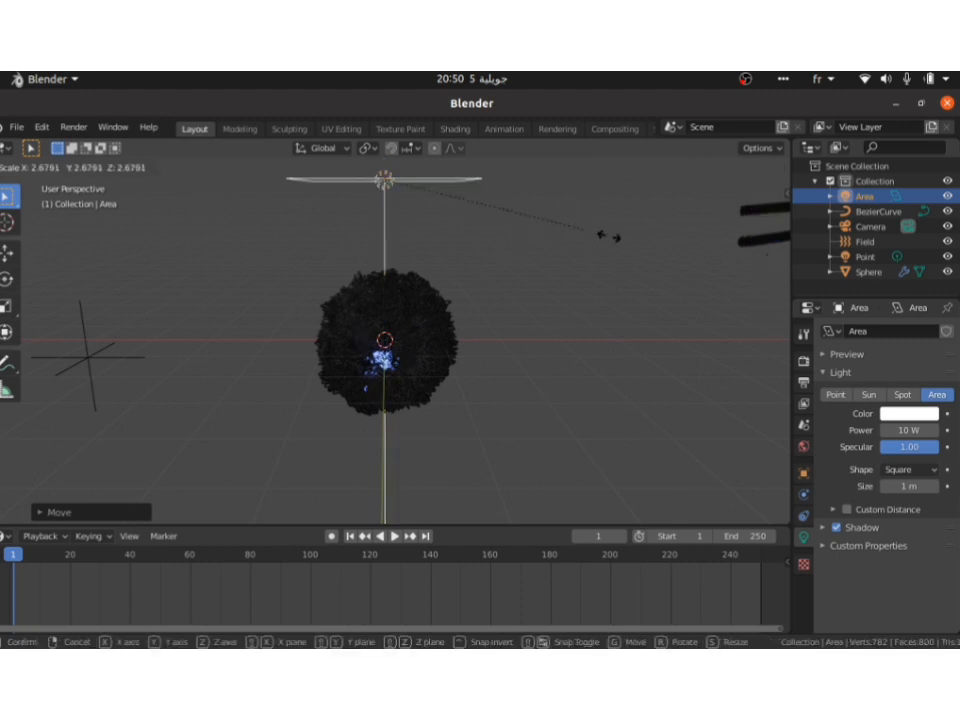
pyautogui.click(615, 238)
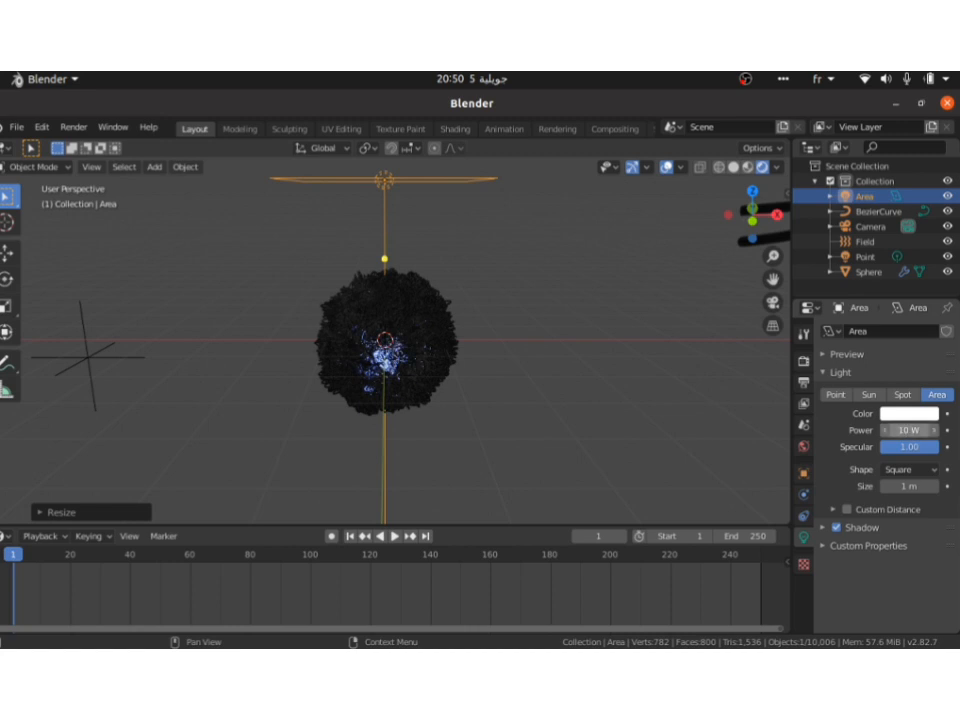
# Try the area light's power at 500 W and set it back to 10 W
pyautogui.click(904, 429)
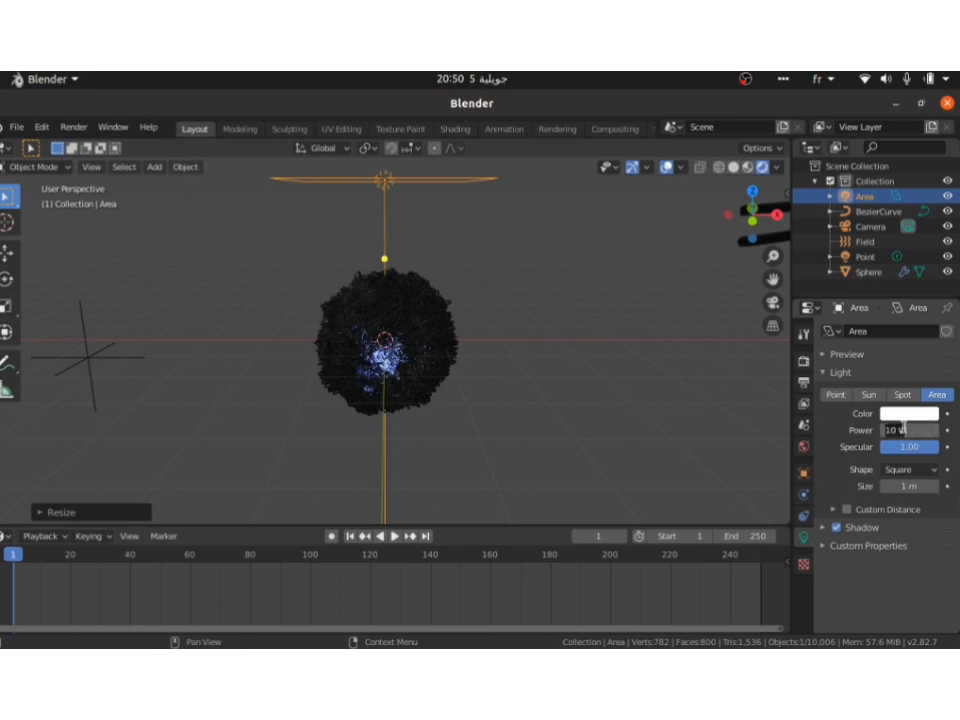
pyautogui.write('500')
pyautogui.press('Return')
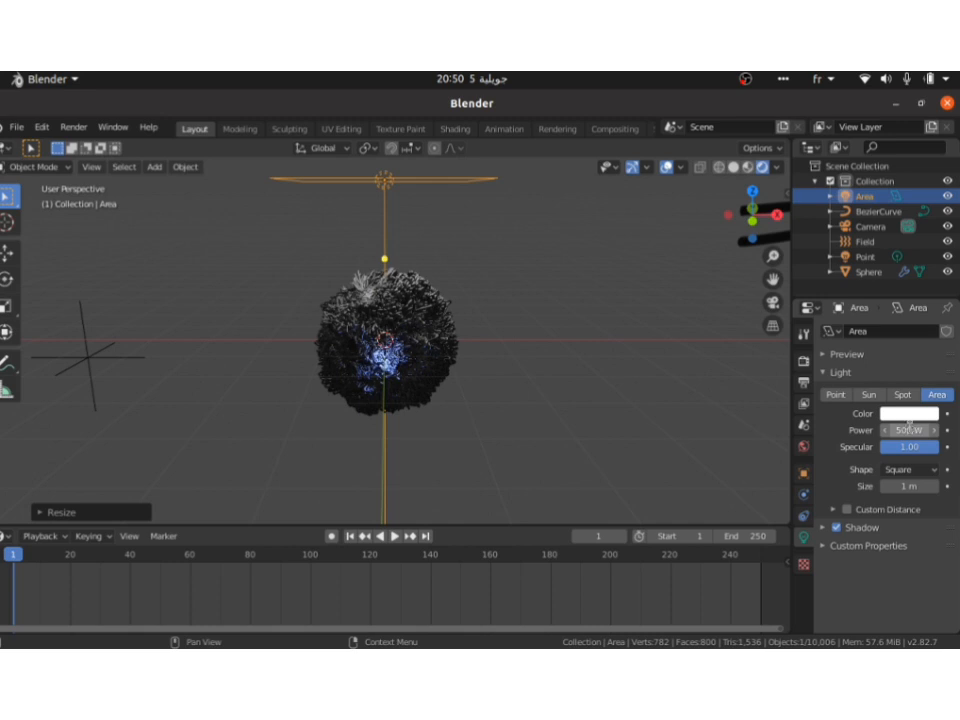
pyautogui.click(909, 429)
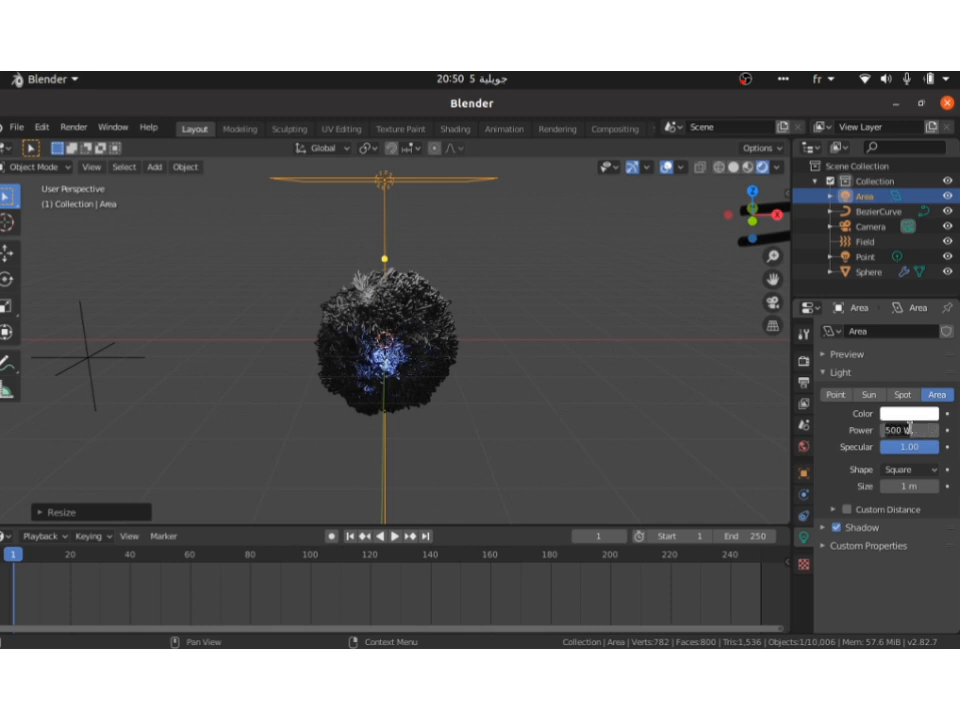
pyautogui.write('10')
pyautogui.press('Return')
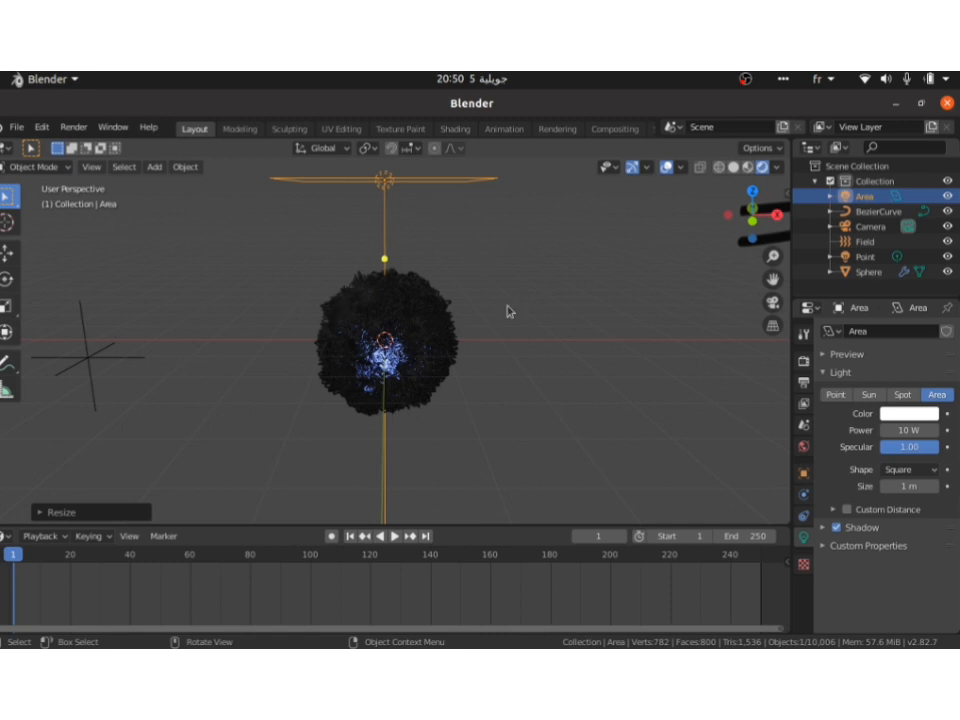
pyautogui.click(745, 79)
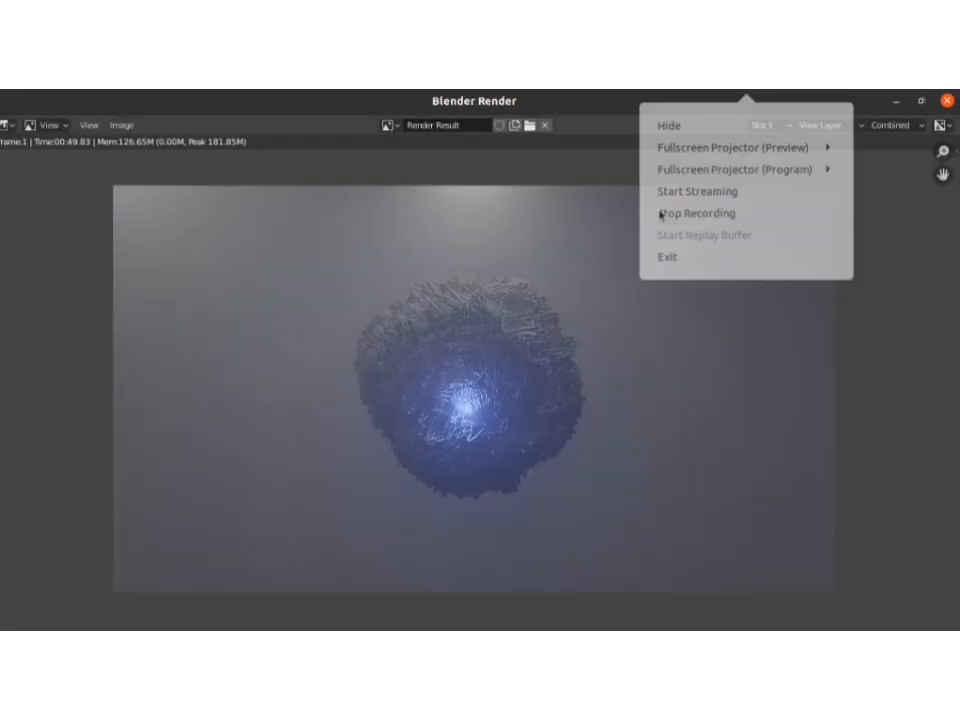
pyautogui.click(660, 214)
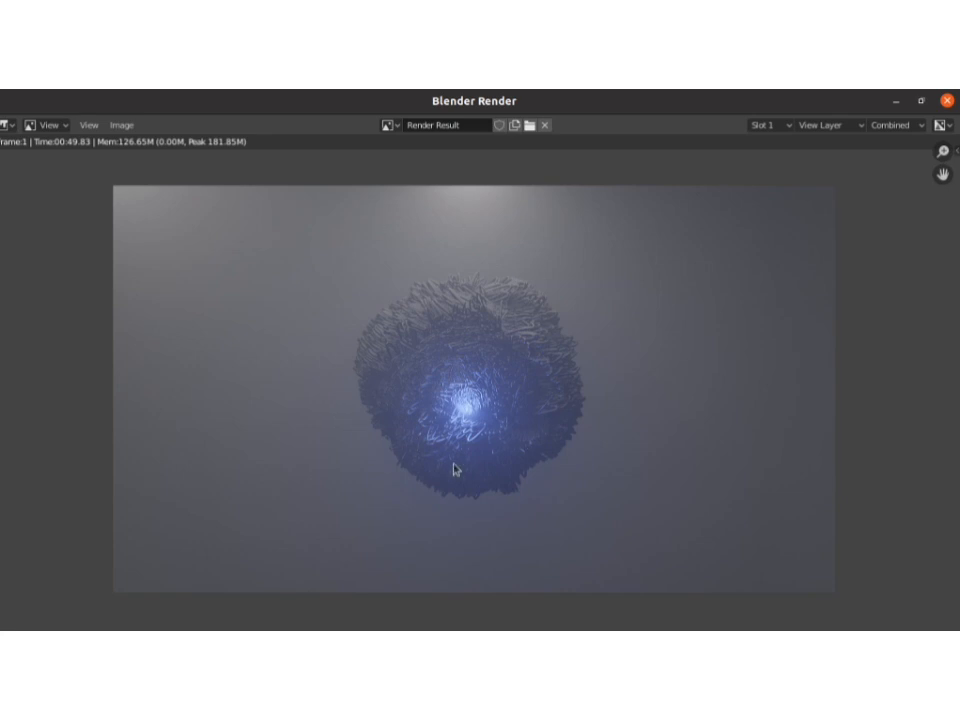
# Return from the render window to the main window, select the enclosing cube and open the Layout workspace
pyautogui.click(56, 368)
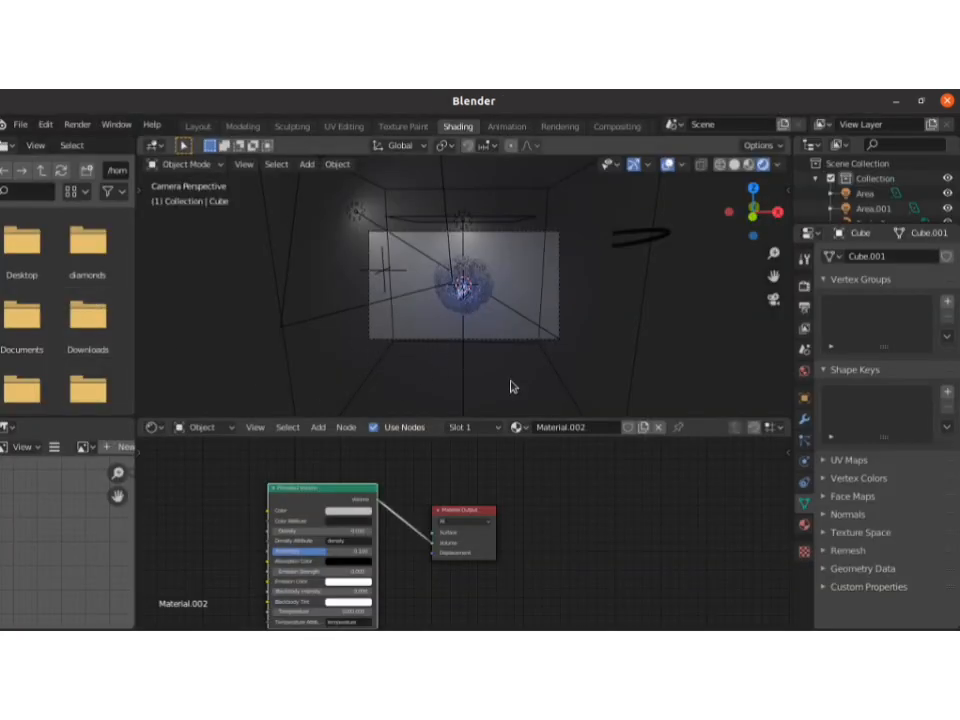
pyautogui.click(636, 338)
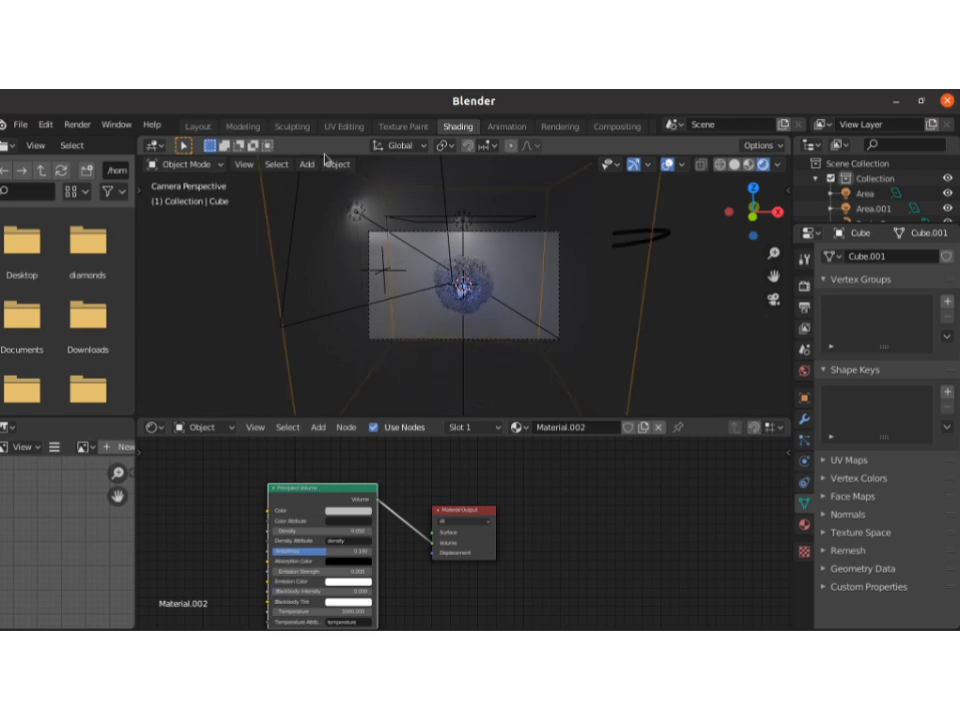
pyautogui.click(197, 127)
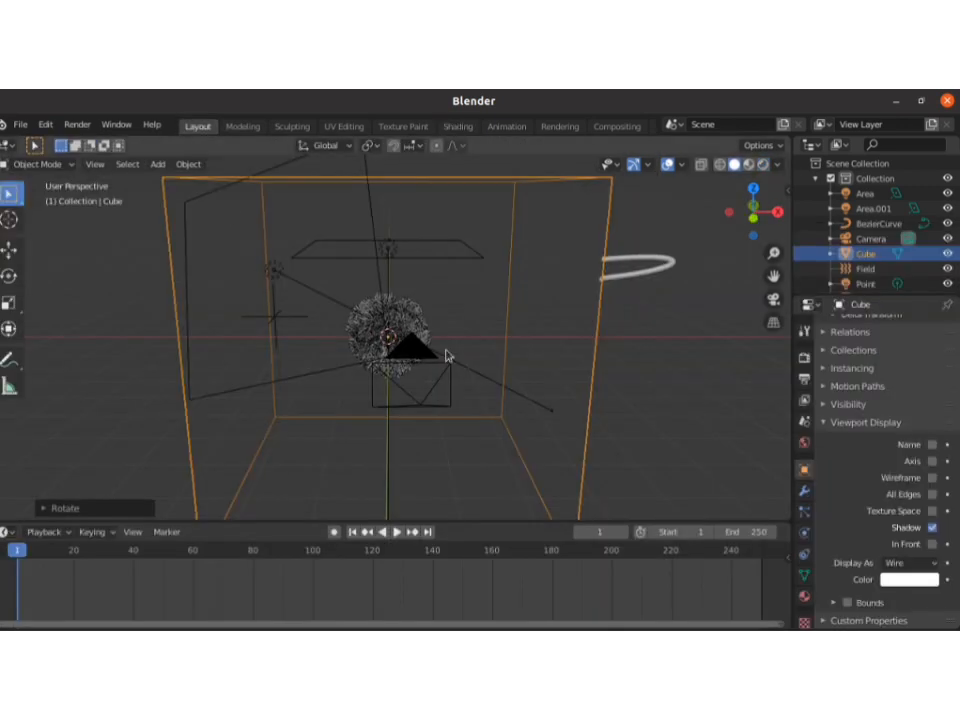
# Examine the wireframe cube enclosing the sphere and the surrounding light setup from several angles
pyautogui.press('KP_8')
pyautogui.press('KP_8')
pyautogui.press('KP_6')
pyautogui.press('KP_6')
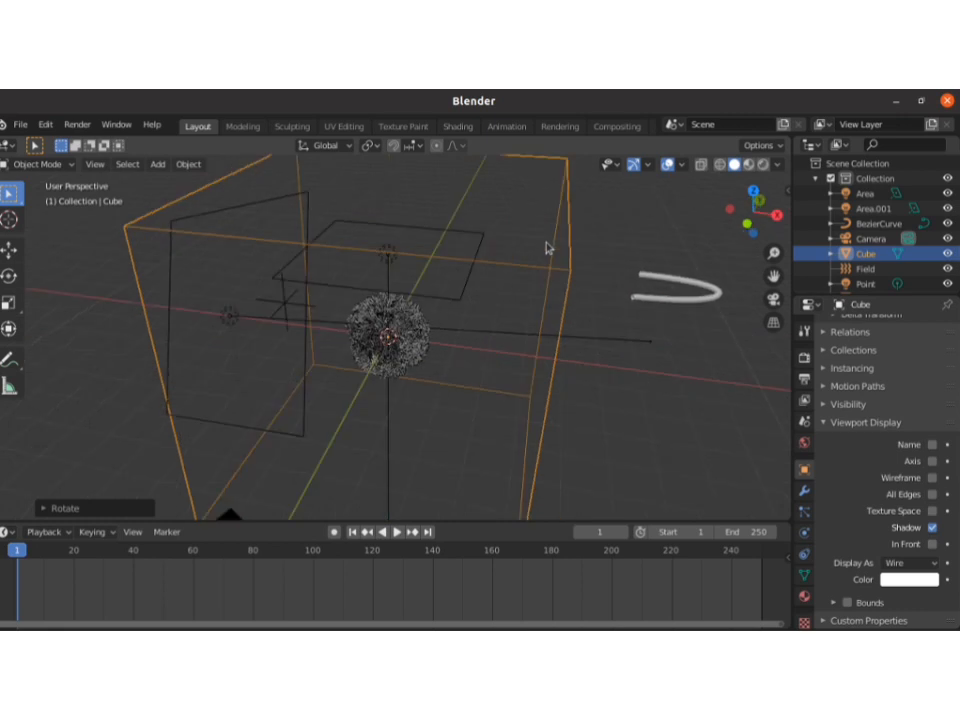
pyautogui.press('KP_2')
pyautogui.press('KP_2')
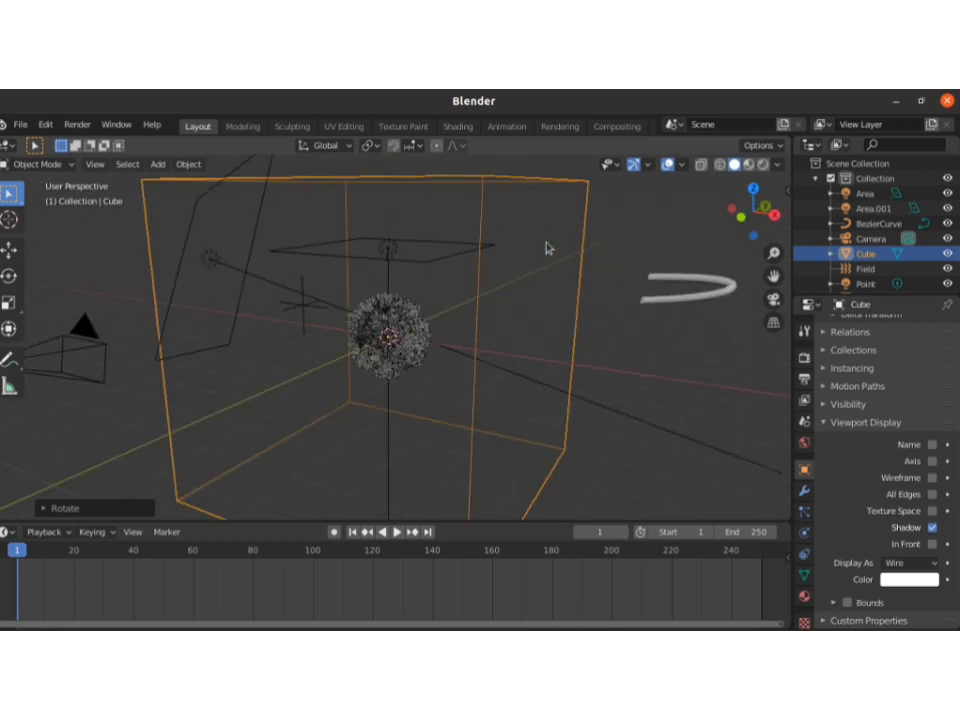
pyautogui.press('KP_8')
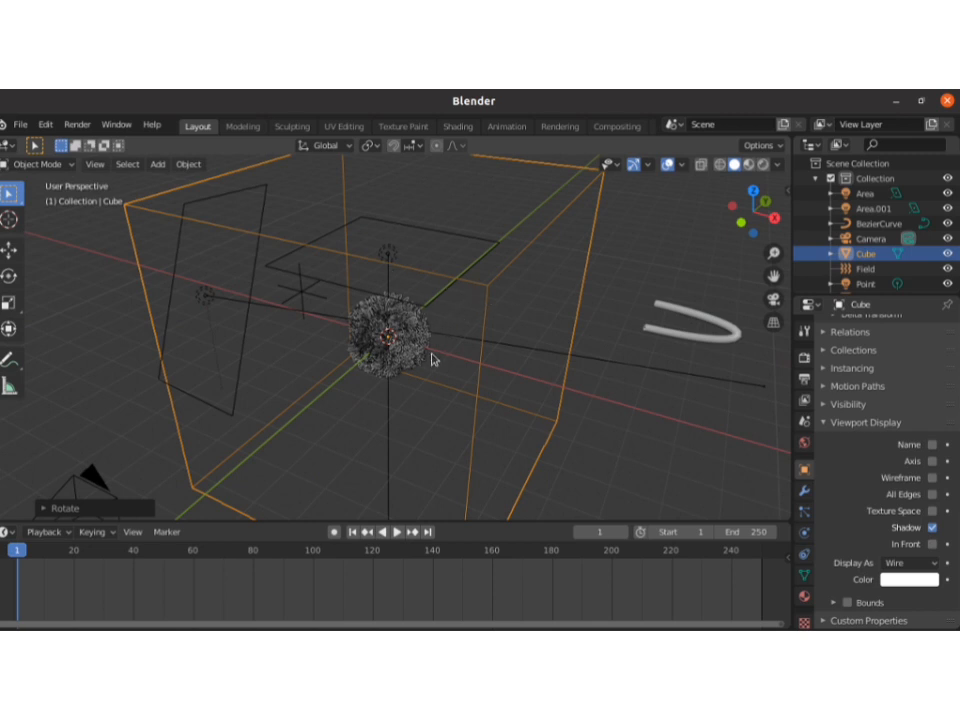
pyautogui.press('KP_2')
# Bring up the finished render for a look and return to the main scene window
pyautogui.click(2, 400)
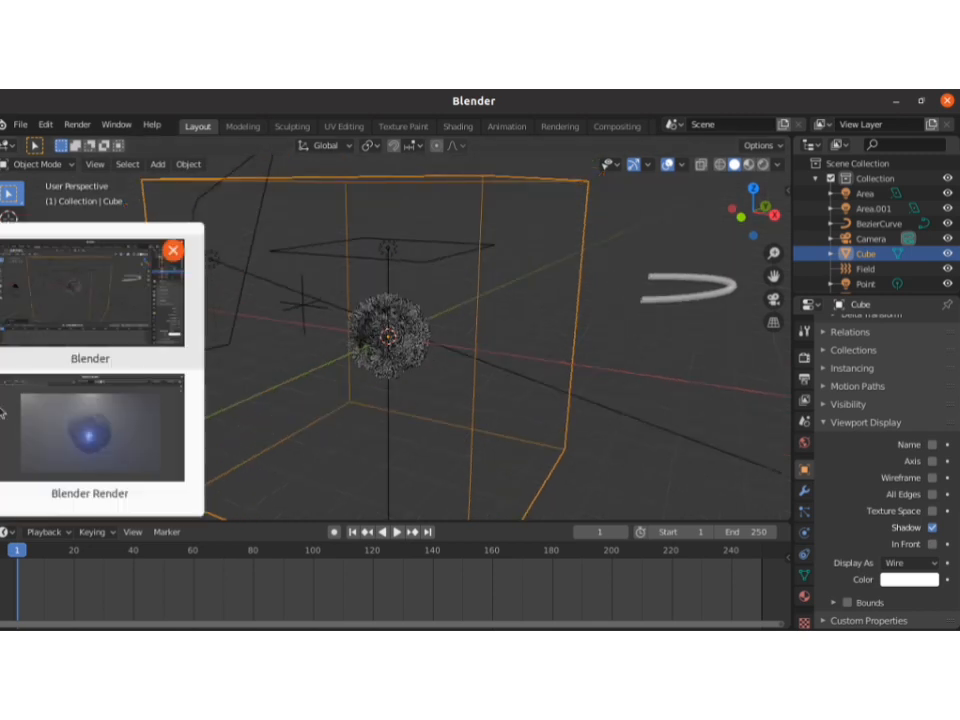
pyautogui.click(42, 437)
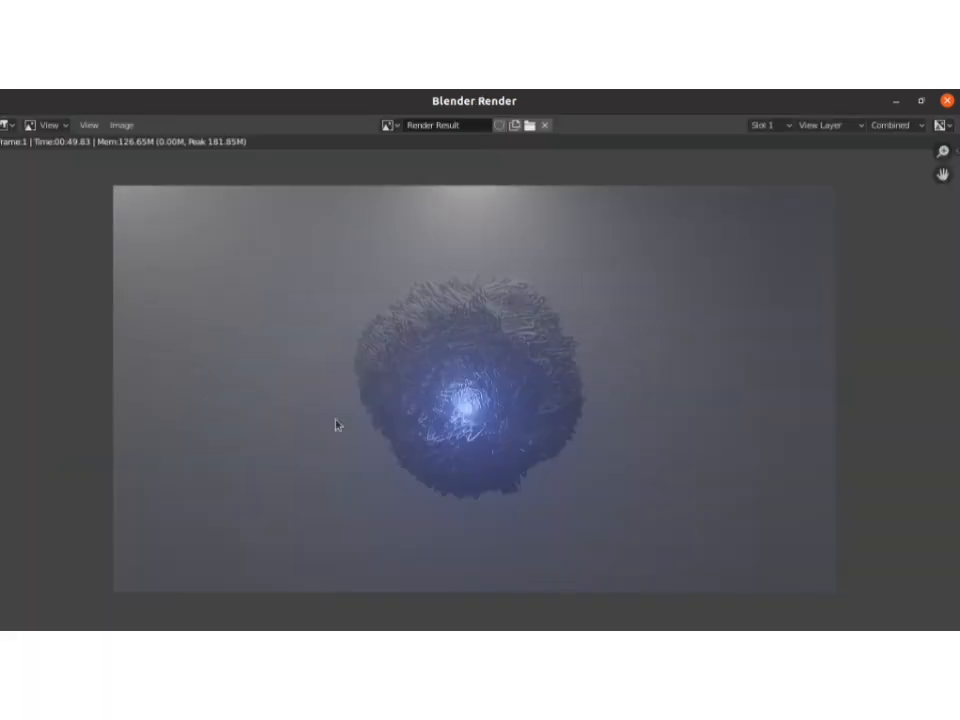
pyautogui.click(4, 300)
pyautogui.click(86, 300)
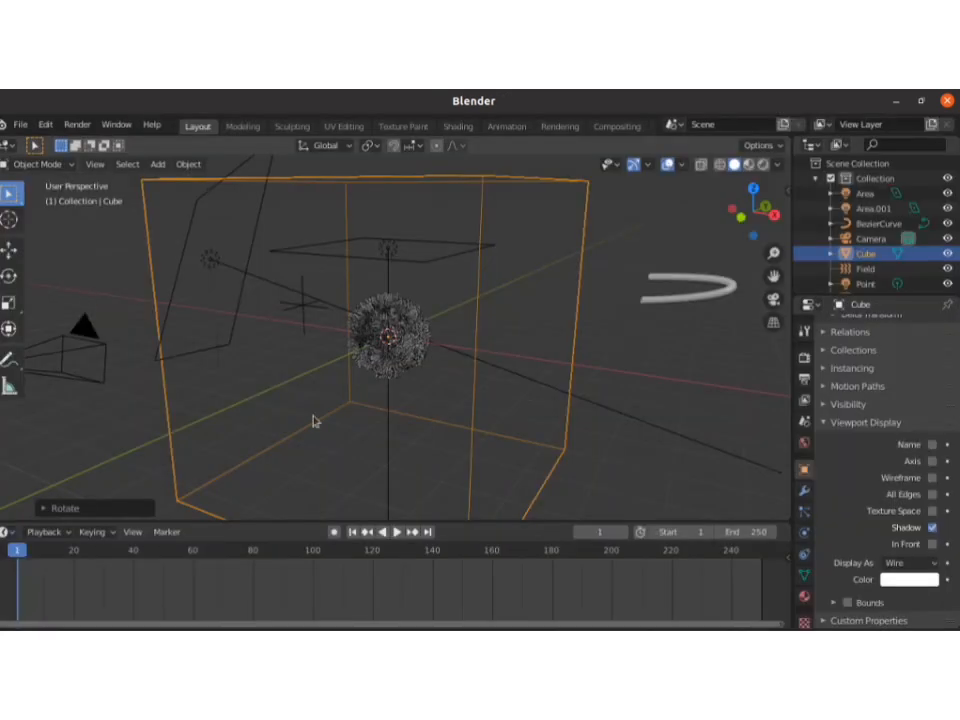
# Select the two area lights and the turbulence field in turn to examine their placement around the sphere
pyautogui.click(389, 252)
pyautogui.click(210, 264)
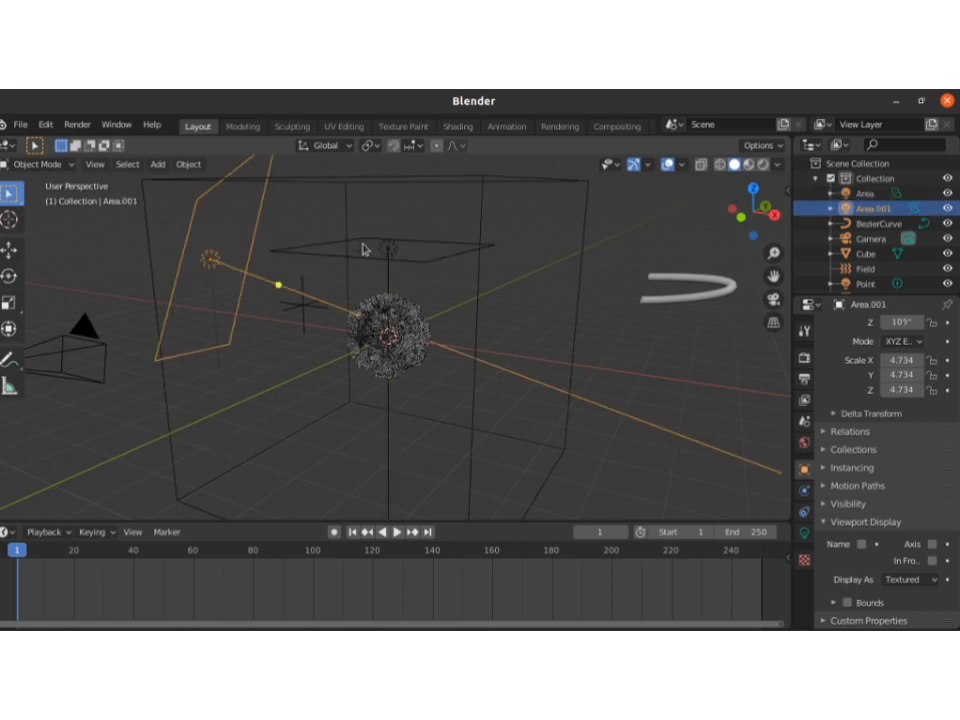
pyautogui.click(372, 250)
pyautogui.click(226, 279)
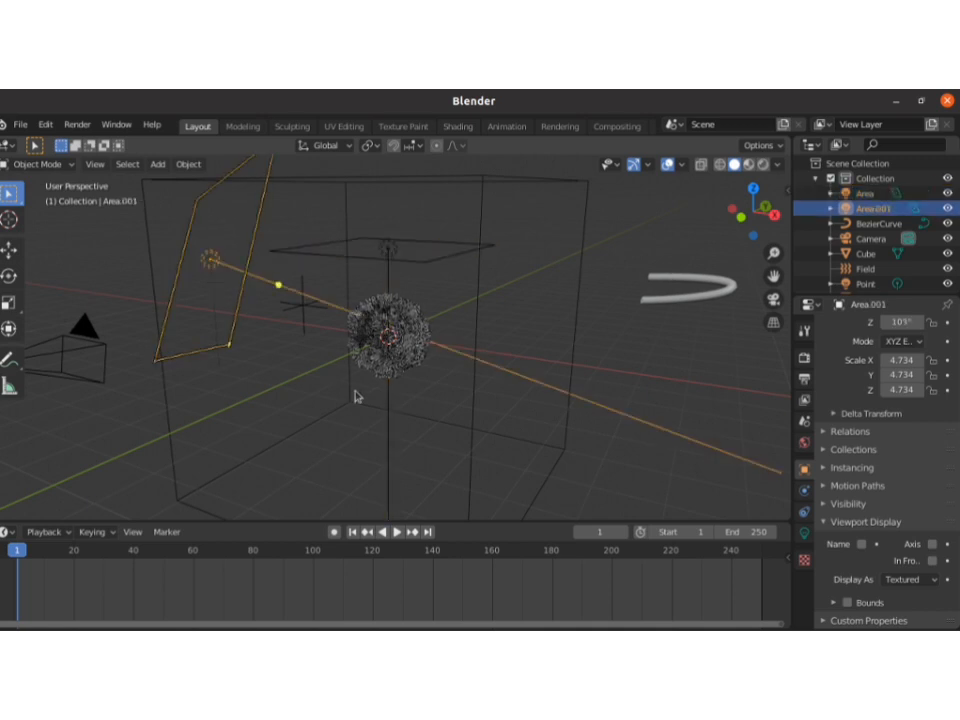
pyautogui.click(302, 306)
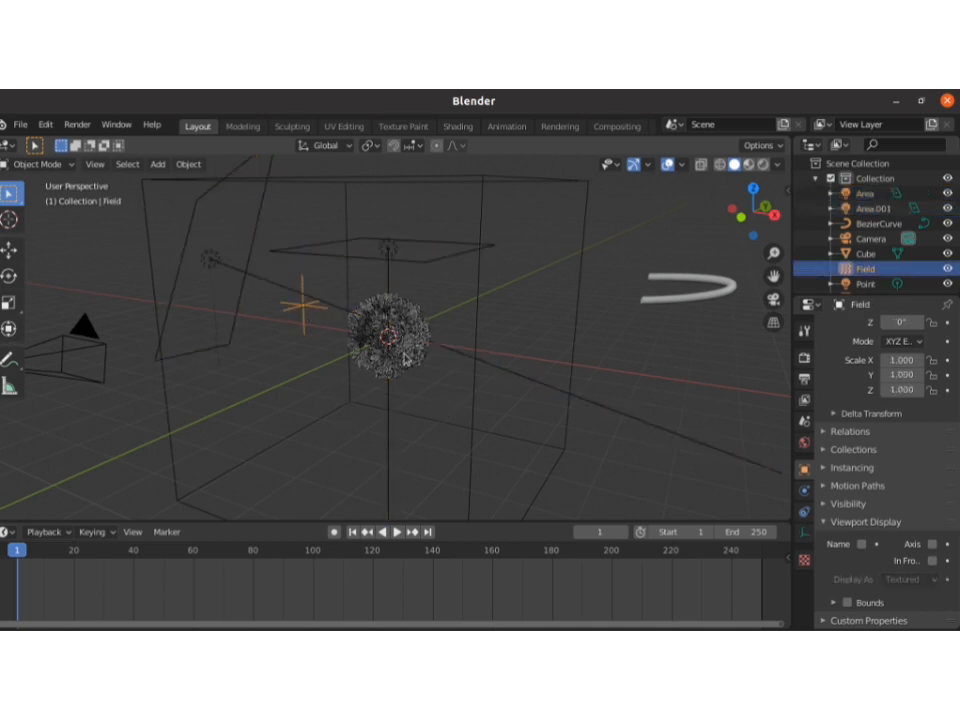
# In camera view, move the turbulence field farther from the sphere, slightly higher and across the camera frame's left edge
pyautogui.click(405, 358)
pyautogui.press('KP_0')
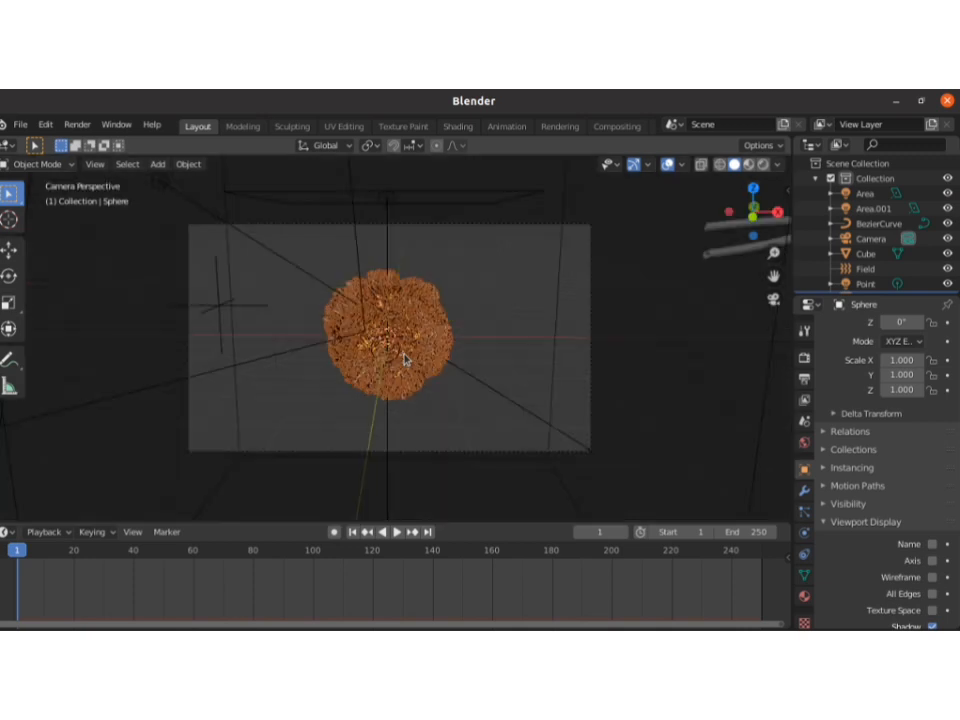
pyautogui.click(388, 428)
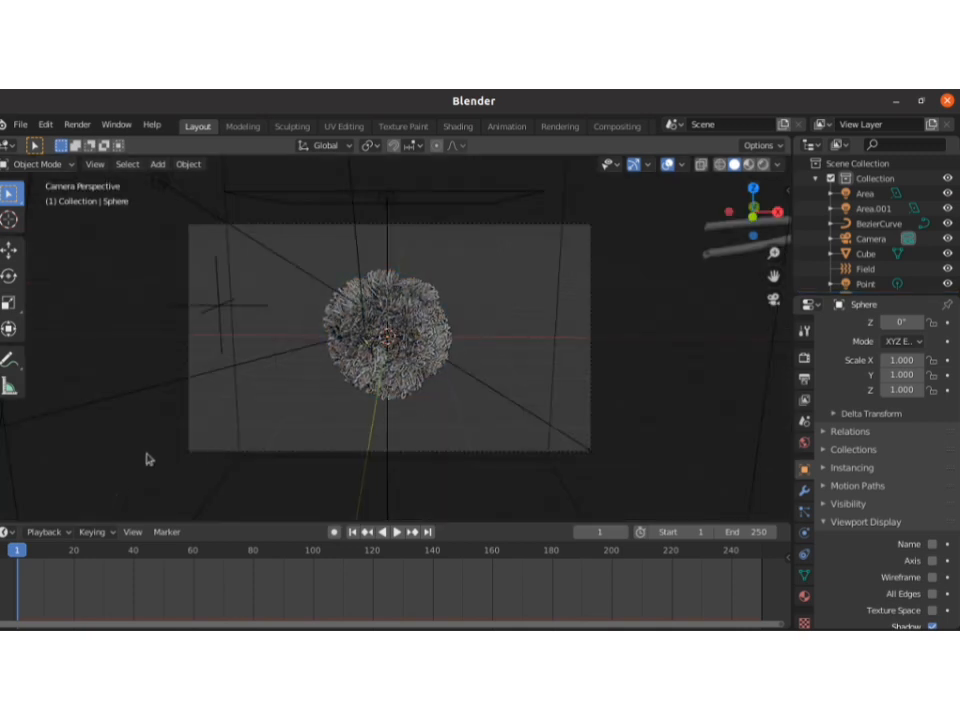
pyautogui.click(229, 313)
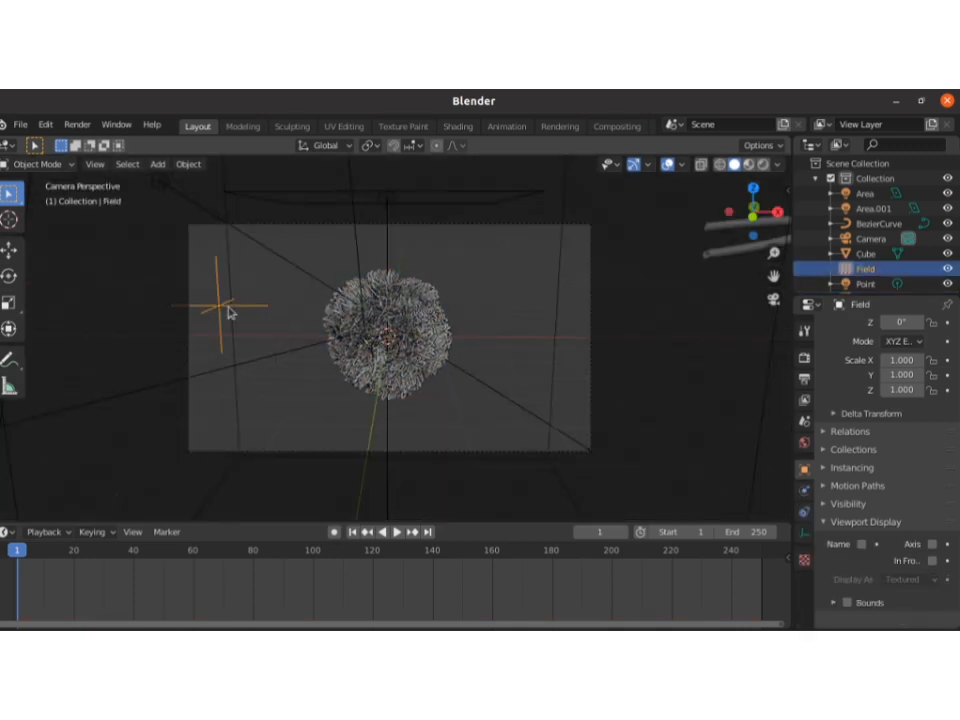
pyautogui.press('g')
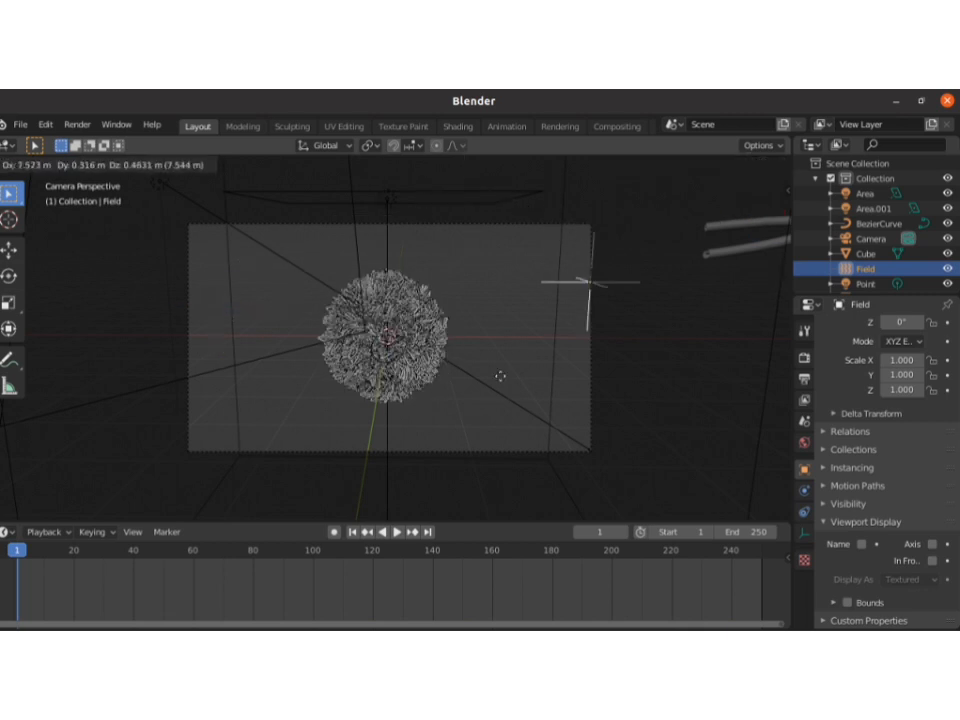
pyautogui.click(81, 365)
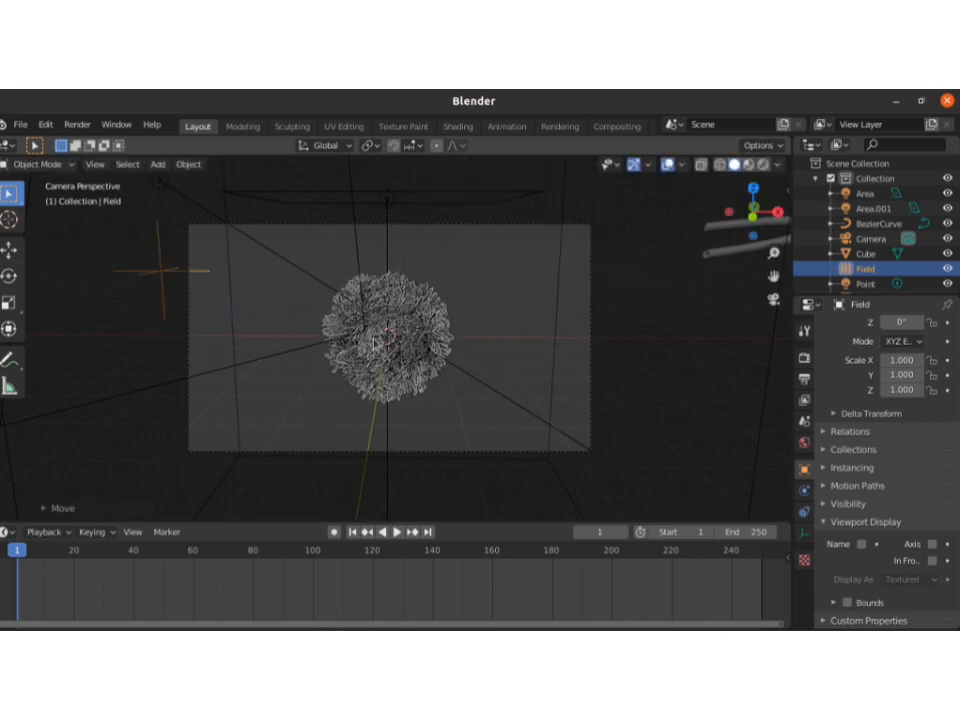
pyautogui.click(430, 347)
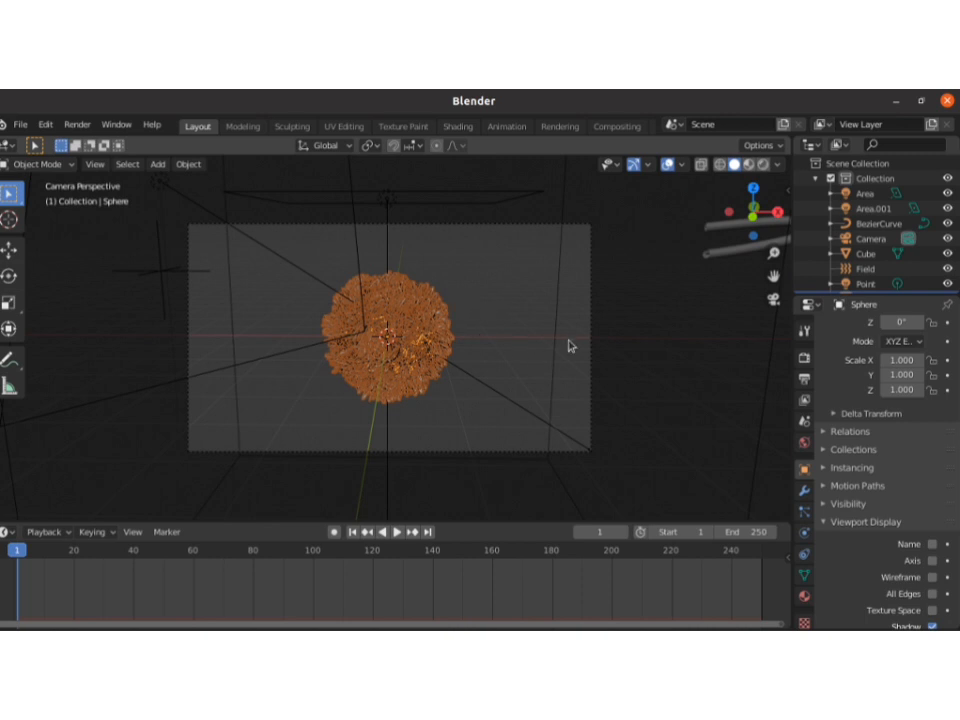
pyautogui.press('s')
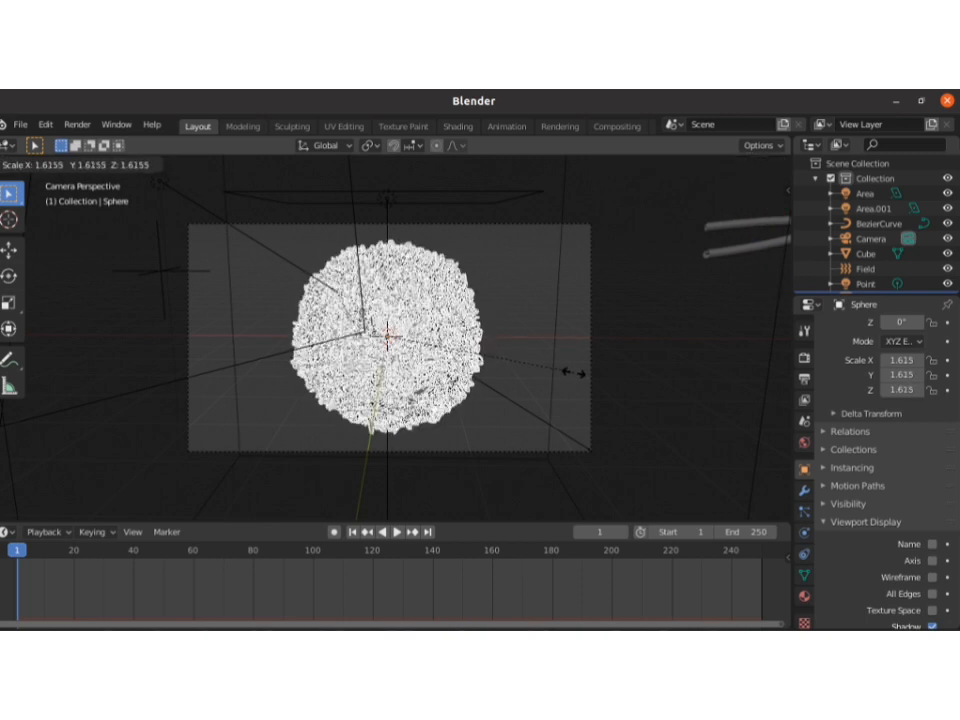
pyautogui.press('Escape')
# Switch the camera view to Rendered shading with the sphere selected
pyautogui.press('z')
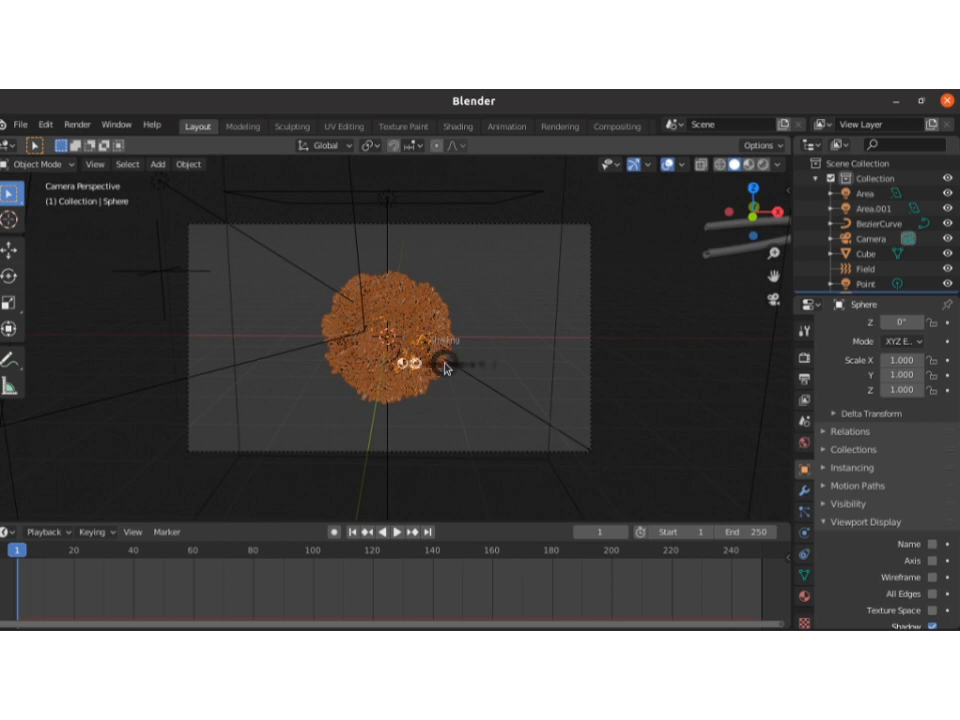
pyautogui.click(445, 368)
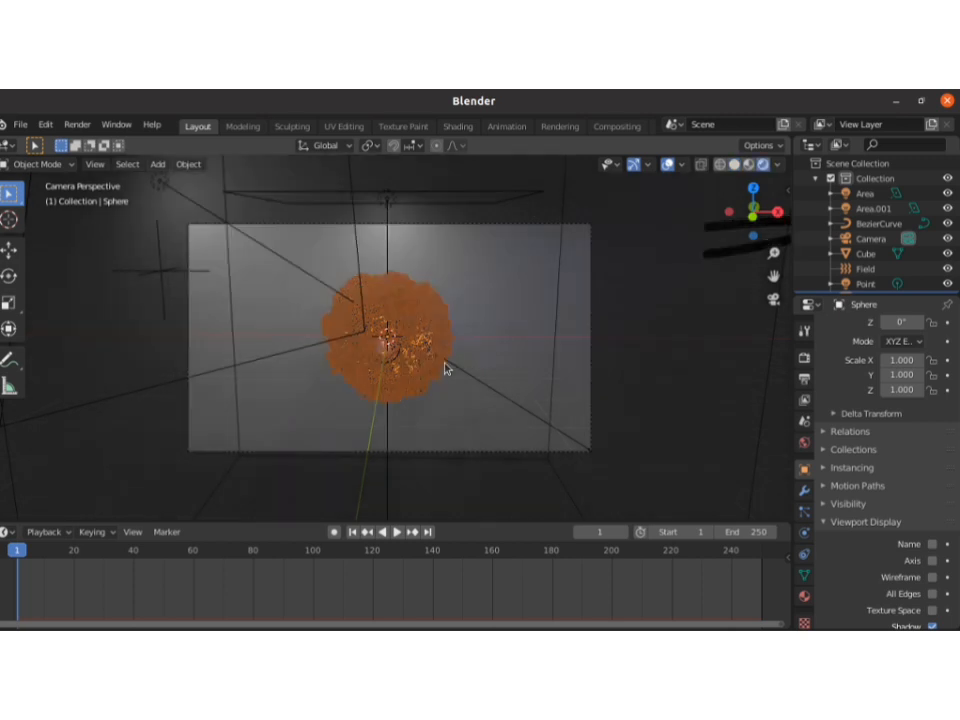